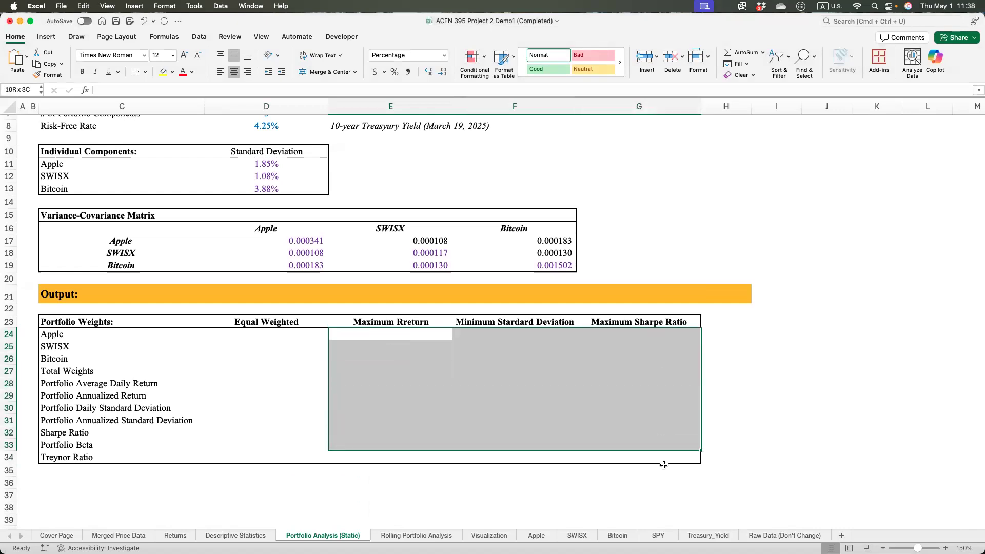
left_click_drag(263, 335, 637, 462)
left_click(507, 480)
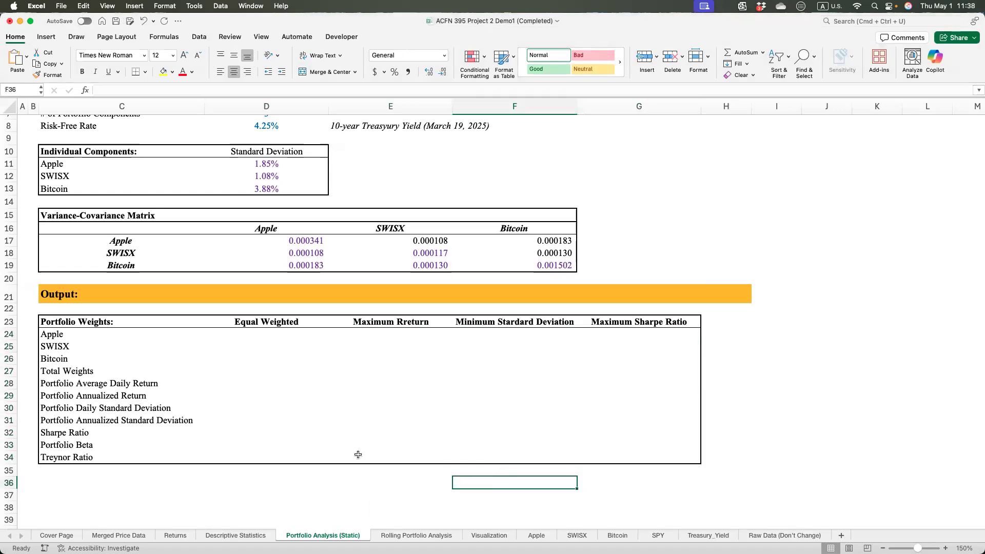
scroll(226, 356, "up", 5)
scroll(226, 351, "down", 3)
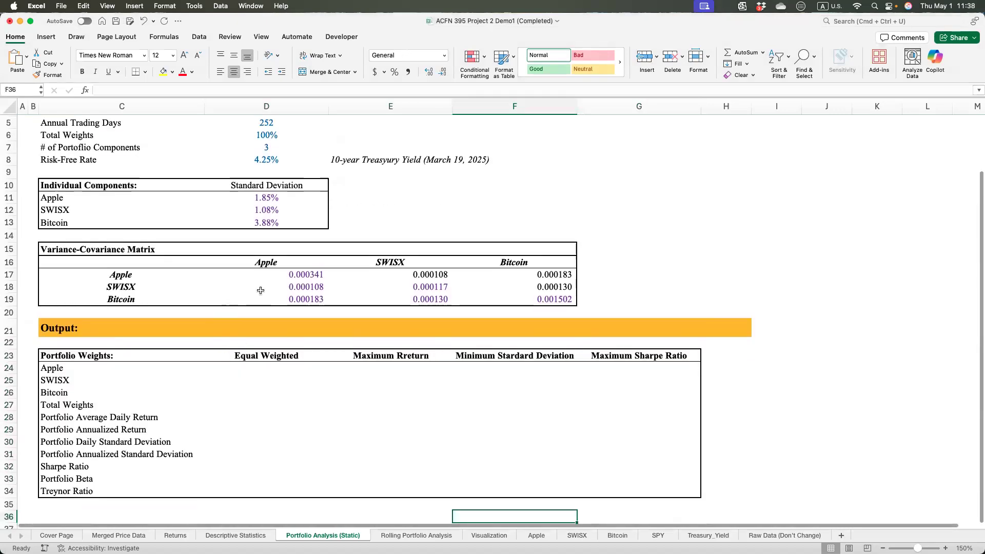
- Examine the formulas behind the AAPL descriptive statistics and the AAPL–SWISX correlation on the Descriptive Statistics sheet
left_click(249, 535)
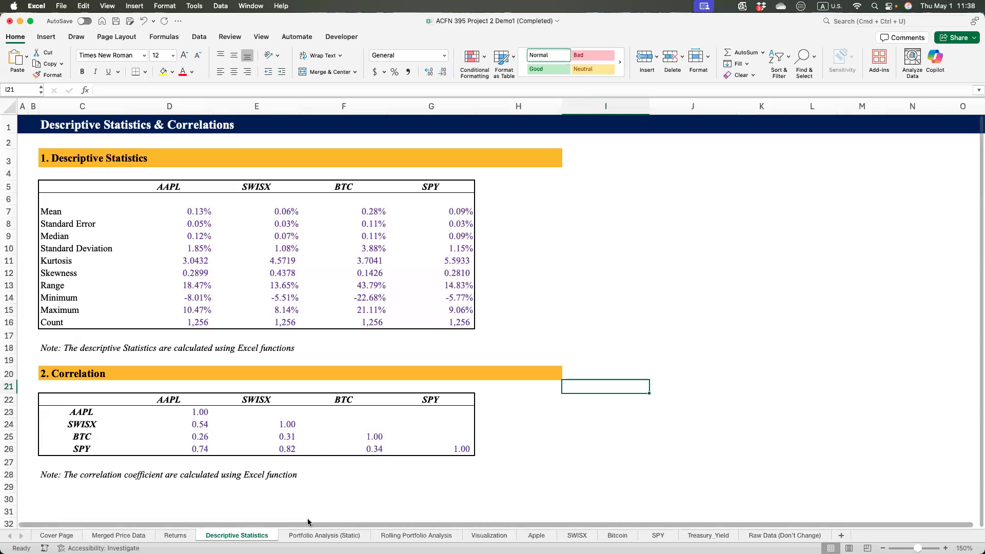
left_click(187, 215)
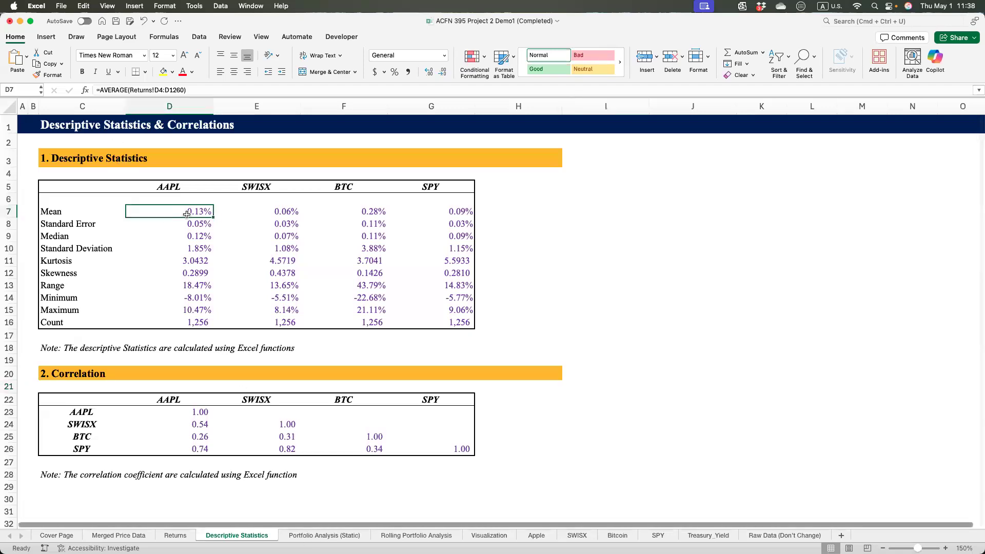
left_click(201, 237)
left_click(207, 261)
left_click(211, 273)
left_click(192, 296)
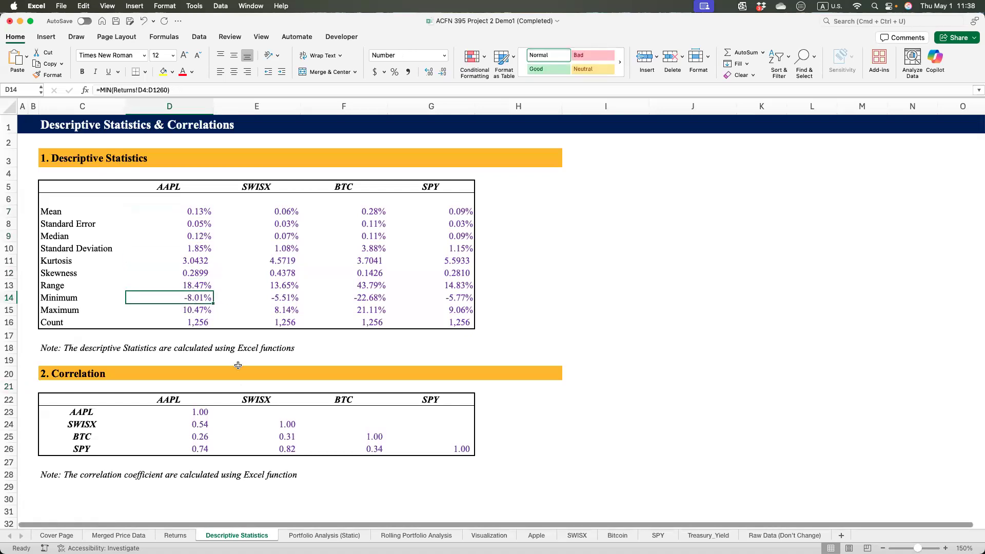
left_click(204, 424)
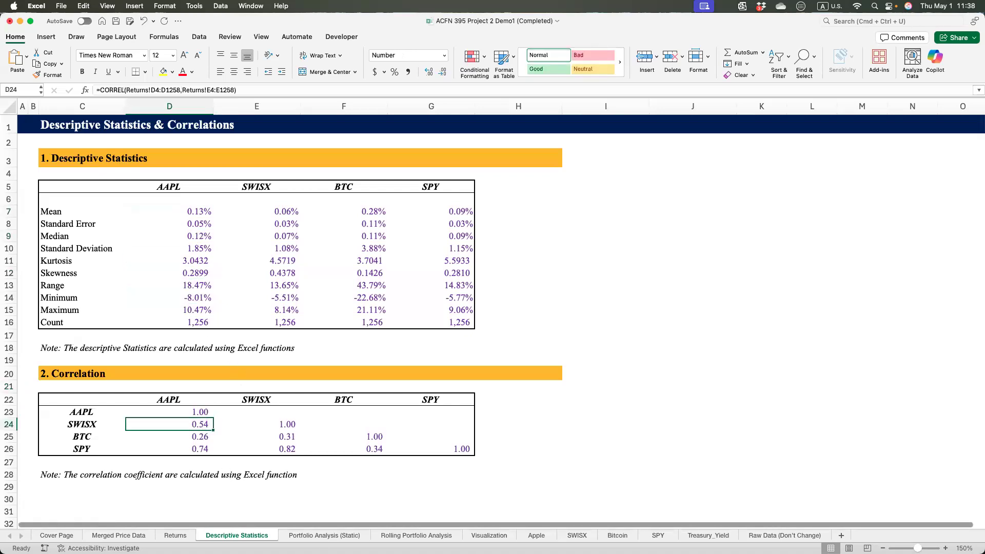
- Review the annual trading days, total weights, number of components and risk-free rate inputs on the Portfolio Analysis (Static) sheet
left_click(321, 534)
scroll(256, 195, "up", 3)
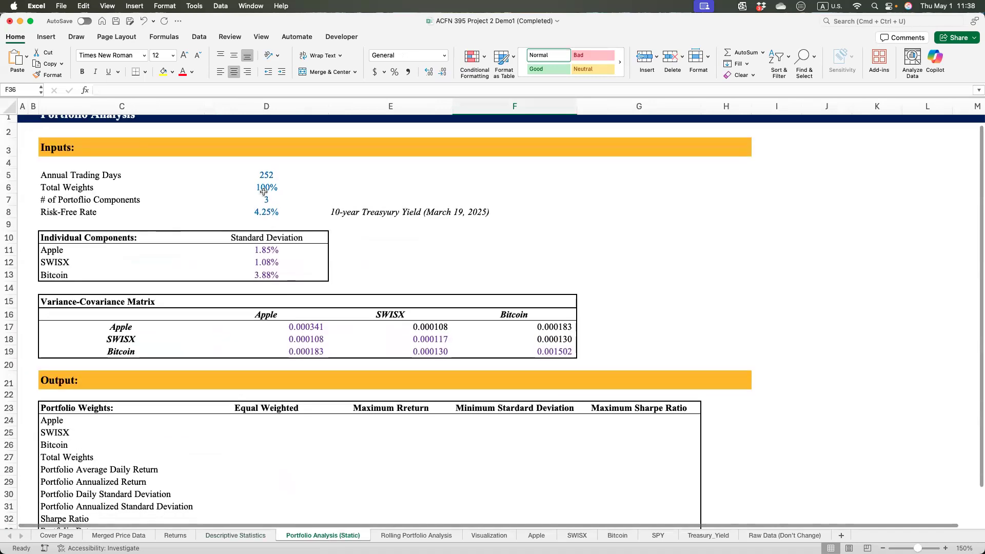
left_click(260, 177)
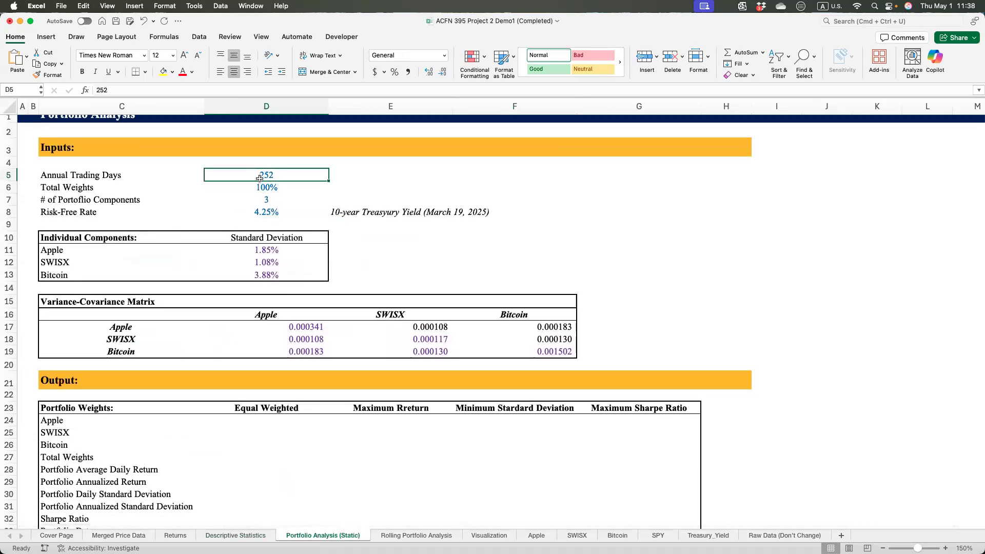
left_click(264, 199)
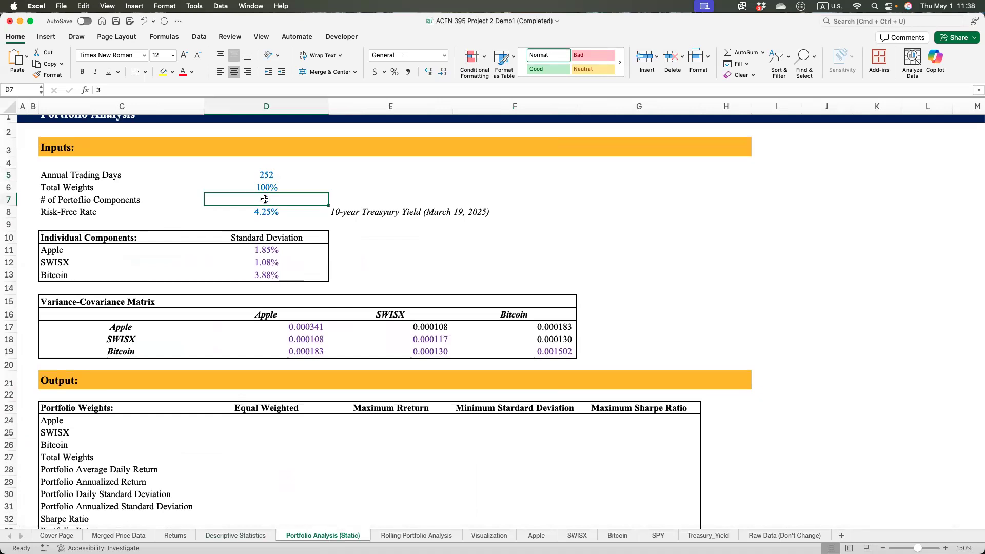
left_click_drag(263, 177, 263, 208)
left_click(264, 174)
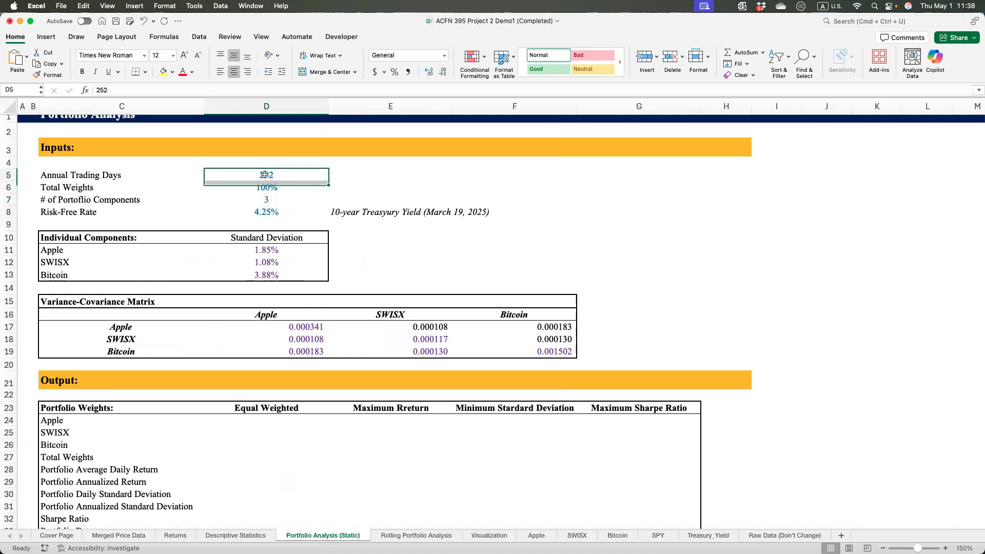
left_click(259, 191)
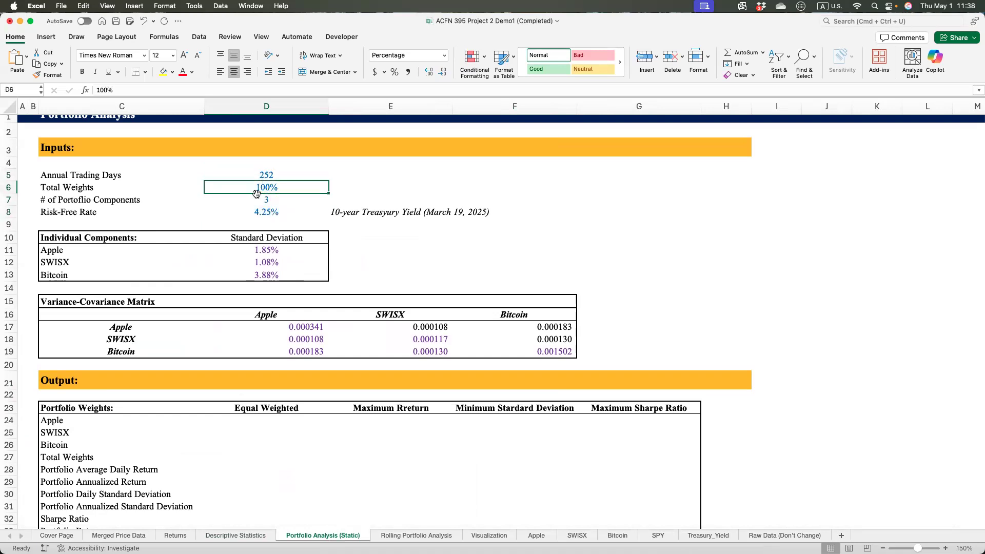
left_click(265, 201)
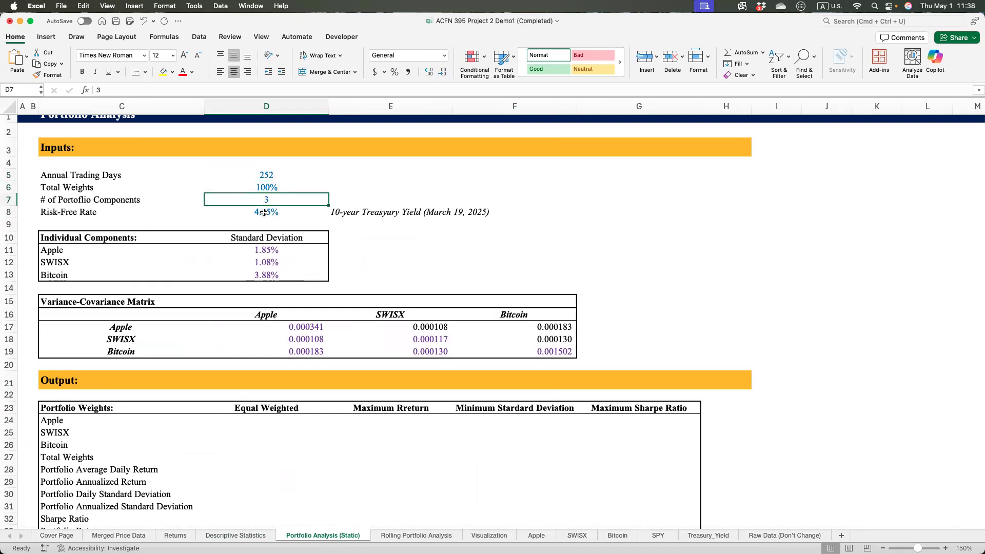
left_click(264, 214)
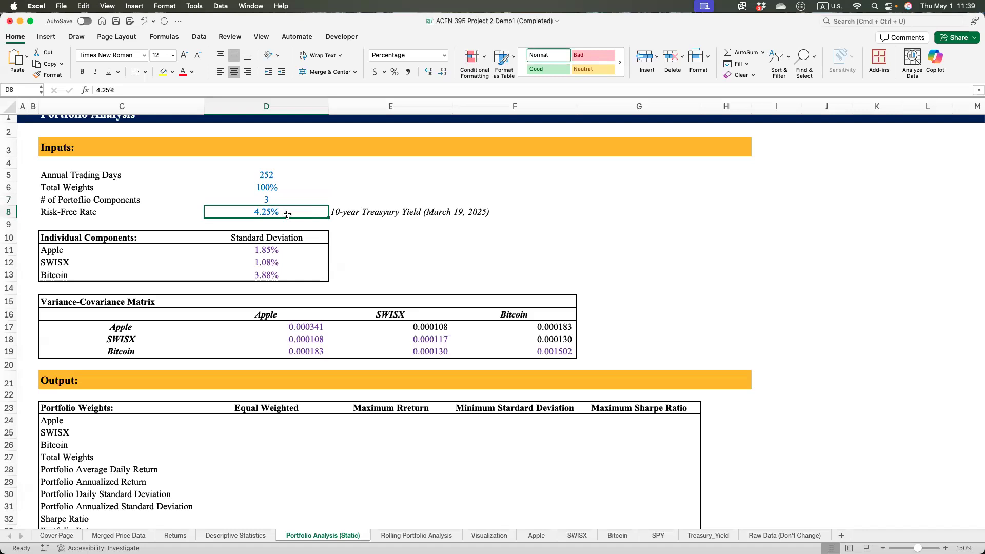
- Examine the components' standard deviations and their source sheet, the variance-covariance matrix, and the Portfolio Daily Standard Deviation row
left_click_drag(271, 249, 270, 274)
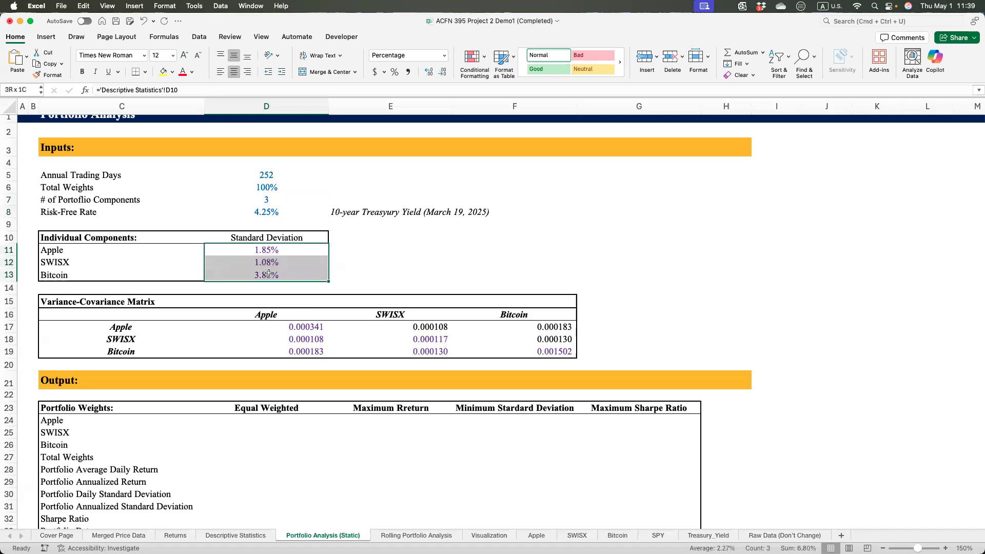
left_click(251, 535)
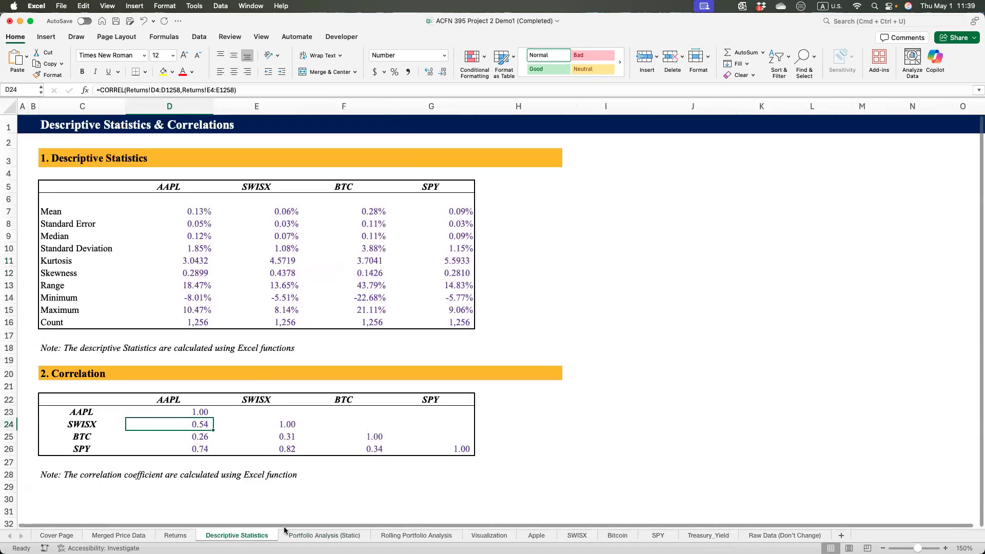
left_click(325, 535)
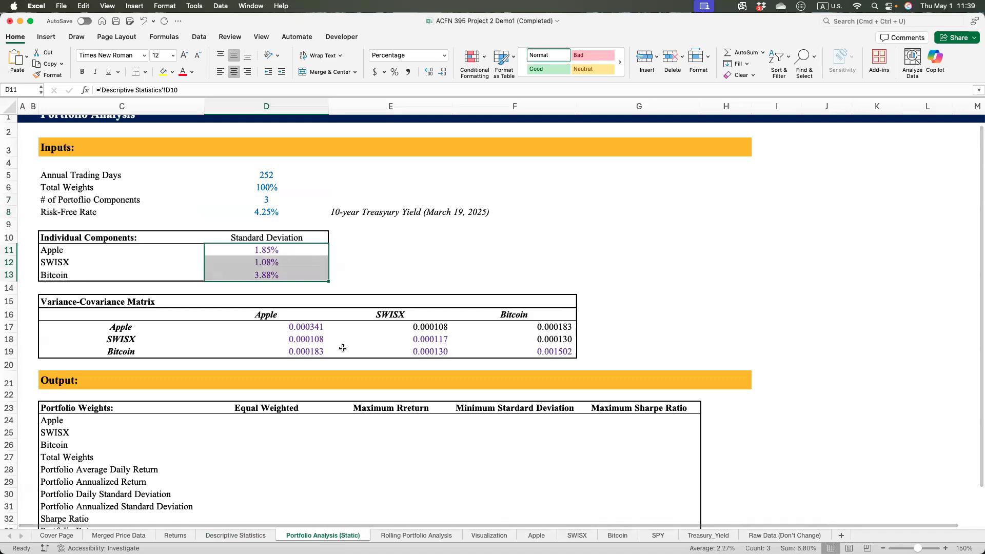
left_click_drag(309, 327, 503, 347)
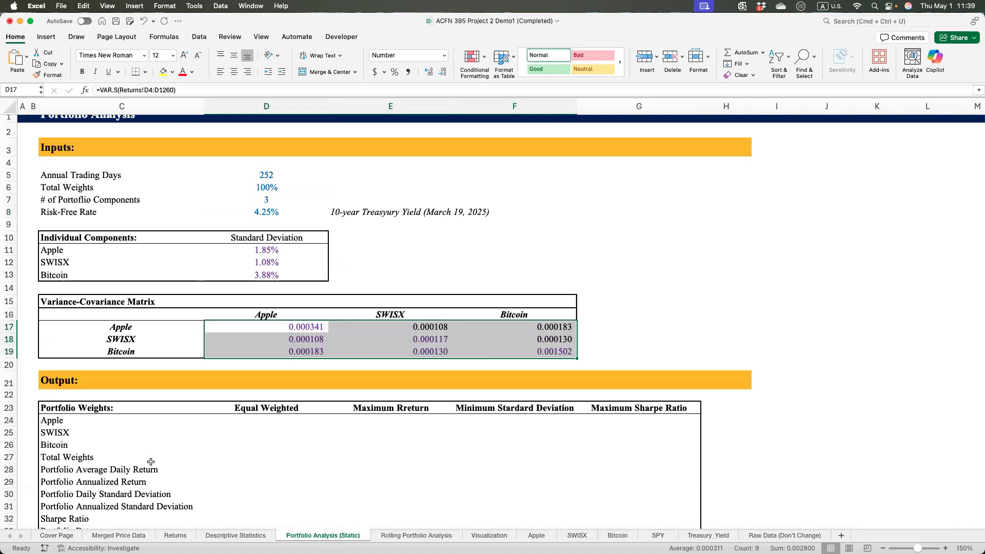
left_click(58, 493)
left_click_drag(335, 488, 623, 498)
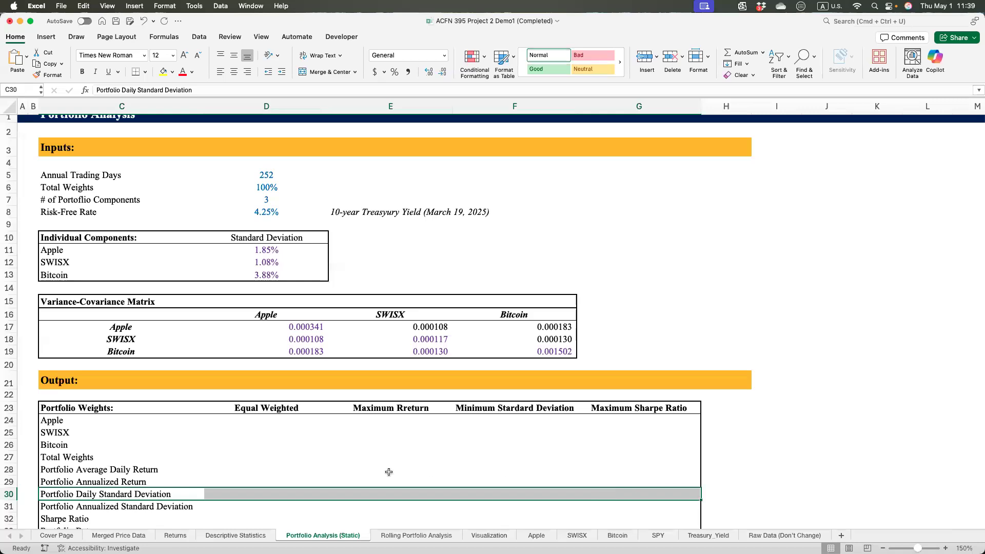
left_click(265, 492)
left_click(397, 493)
left_click(553, 494)
left_click(633, 494)
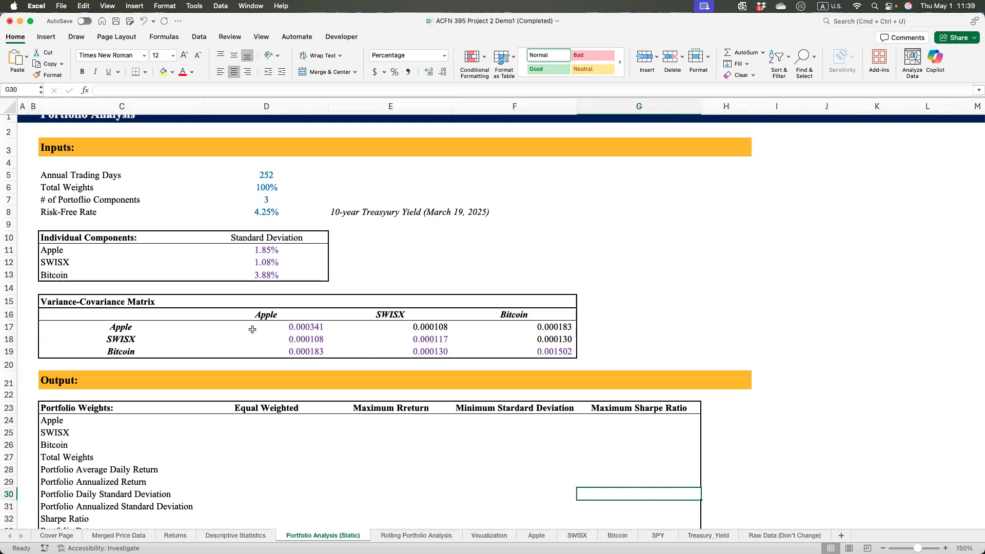
- Calculate Apple's equal-weighted portfolio weight in D24 with the absolute-reference formula =$D$6/$D$7
scroll(308, 420, "down", 3)
left_click(260, 381)
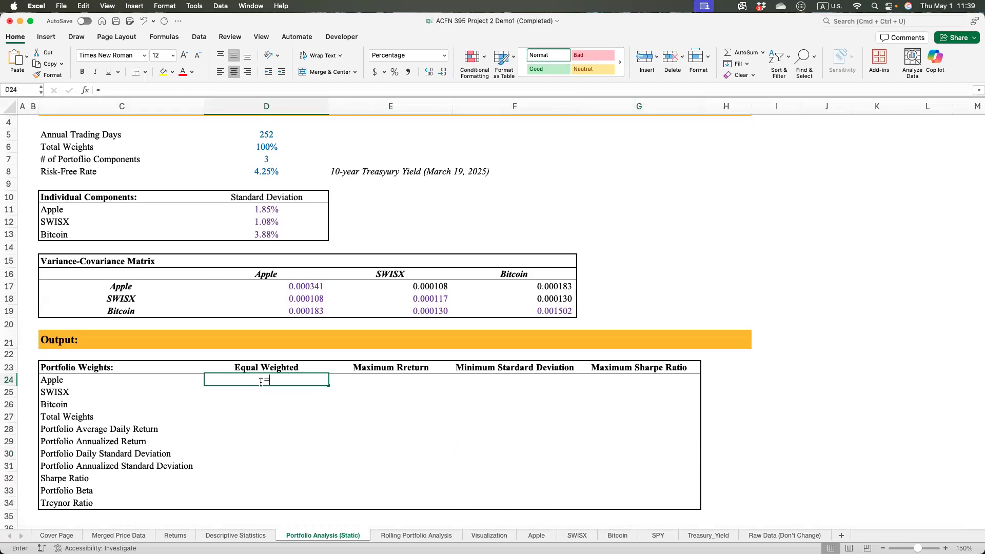
type("=")
scroll(245, 350, "up", 1)
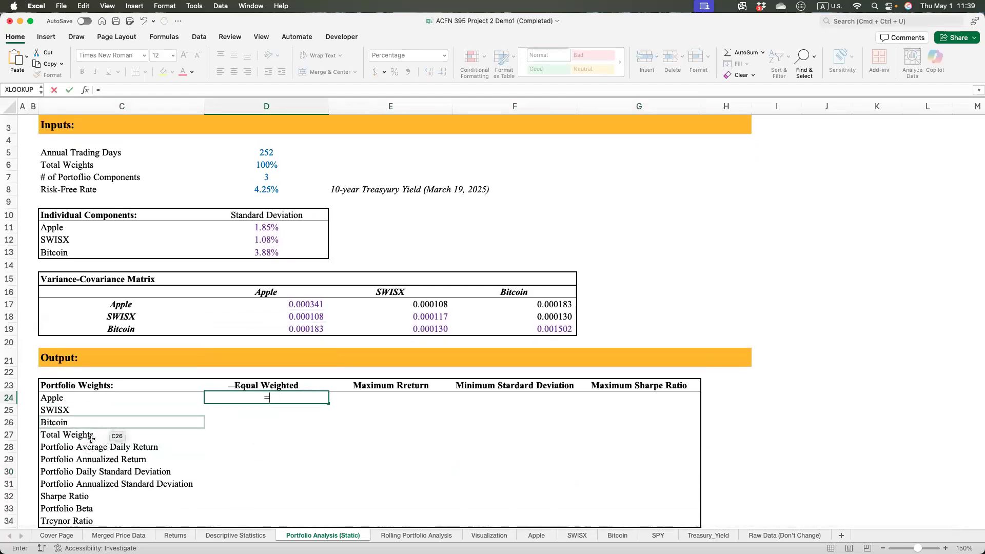
left_click(255, 167)
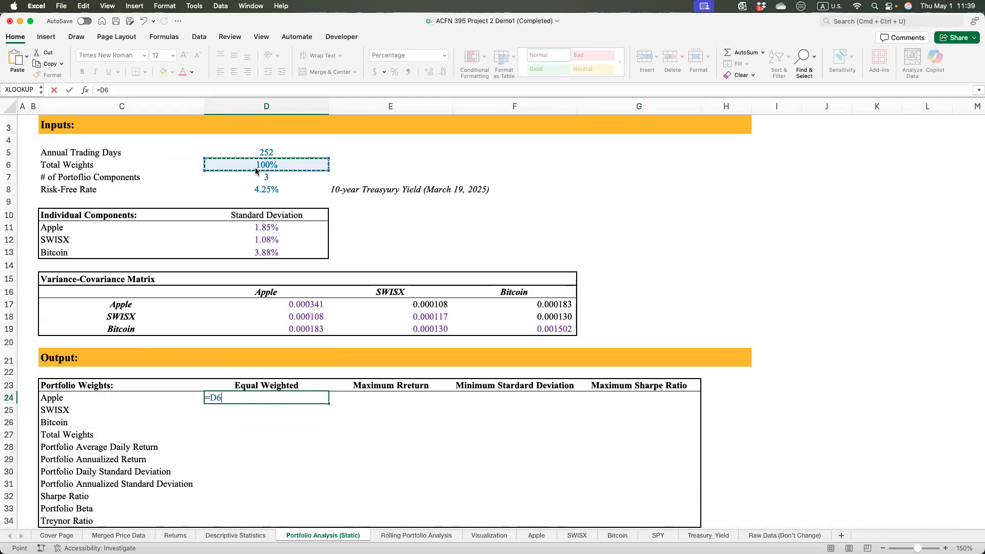
key("super+space")
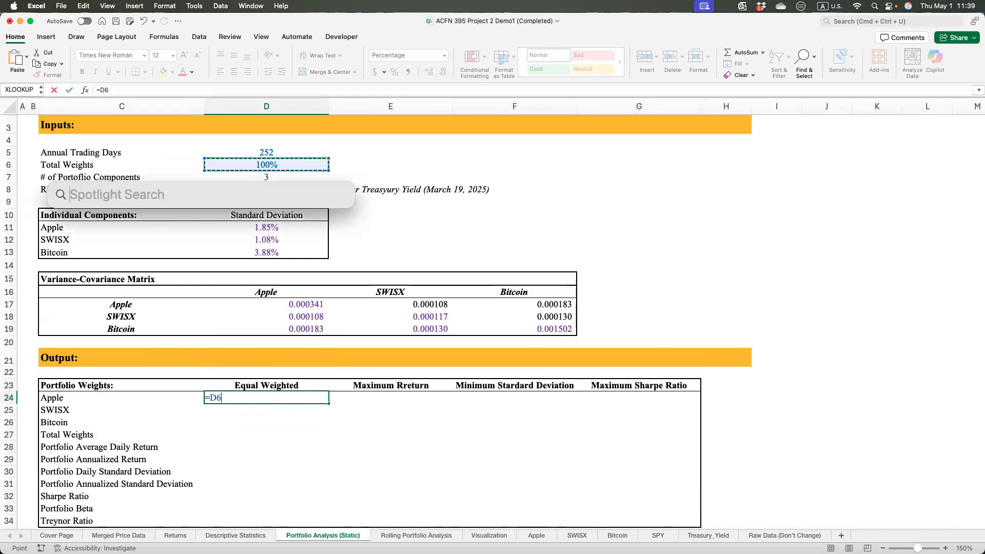
key("Escape")
key("F4")
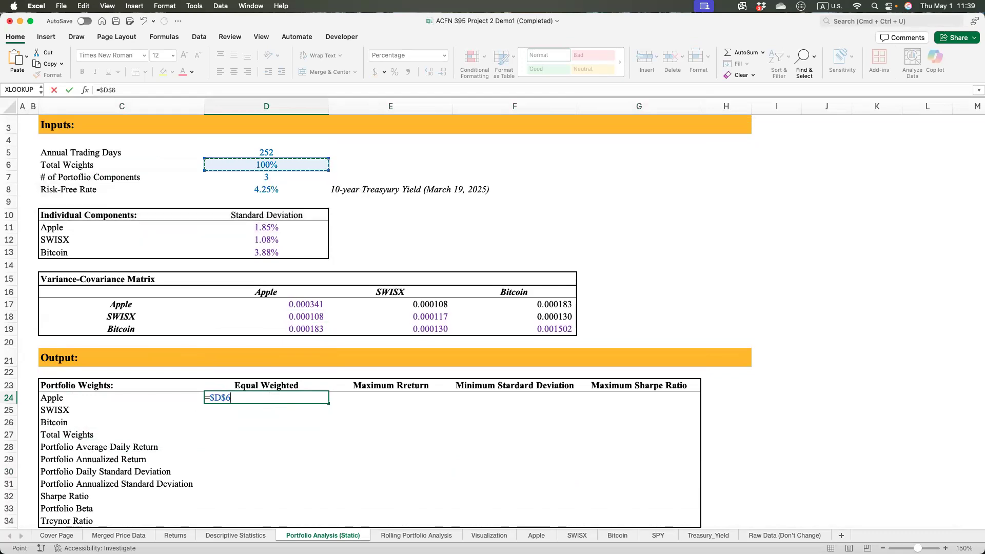
type("/")
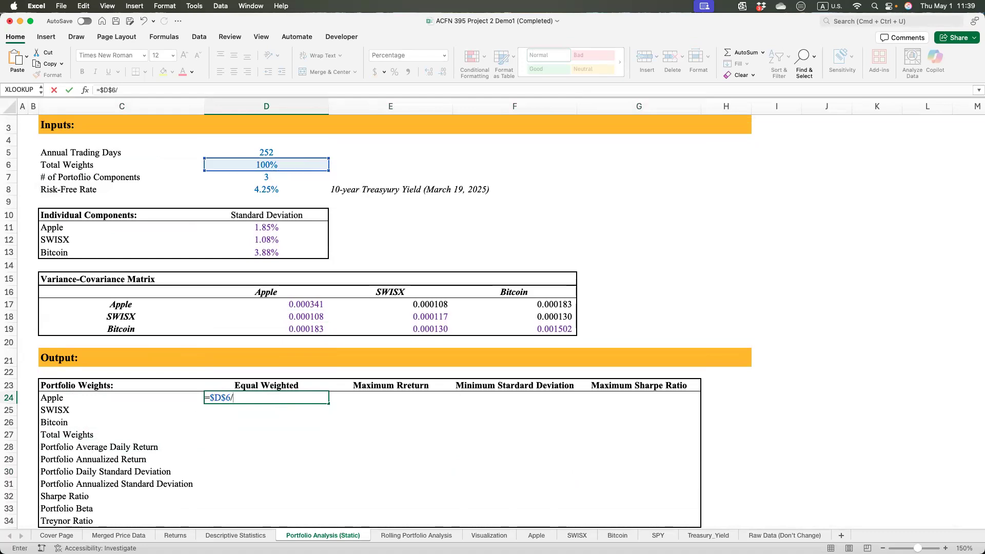
left_click(256, 177)
key("F4")
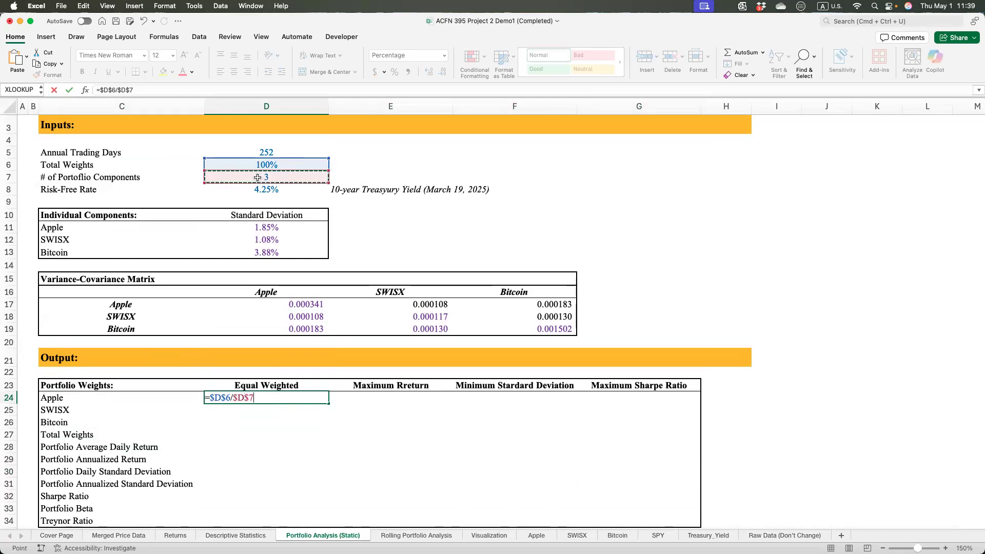
key("Return")
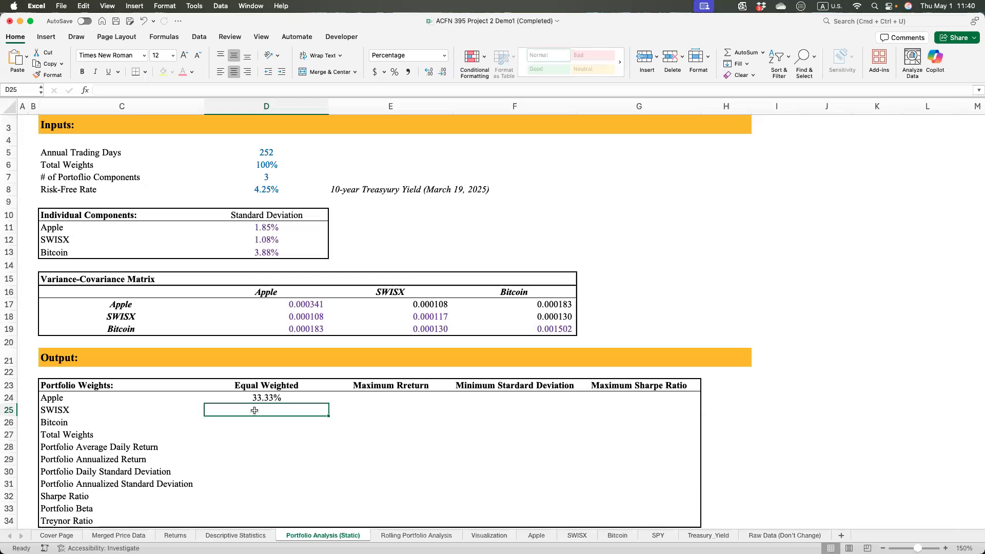
- Fill Apple's equal-weight formula down to SWISX and Bitcoin in D25:D26
left_click(243, 399)
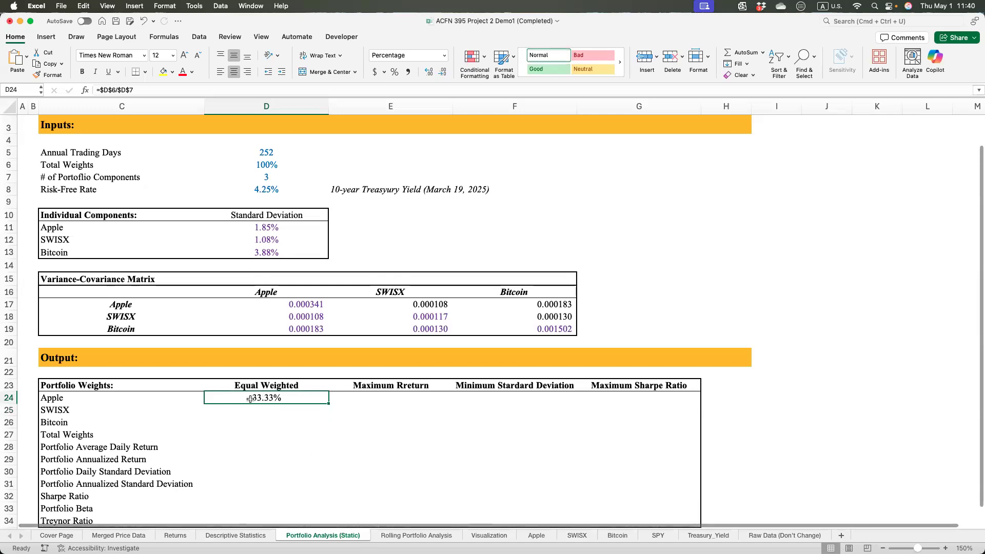
double_click(248, 400)
key("Escape")
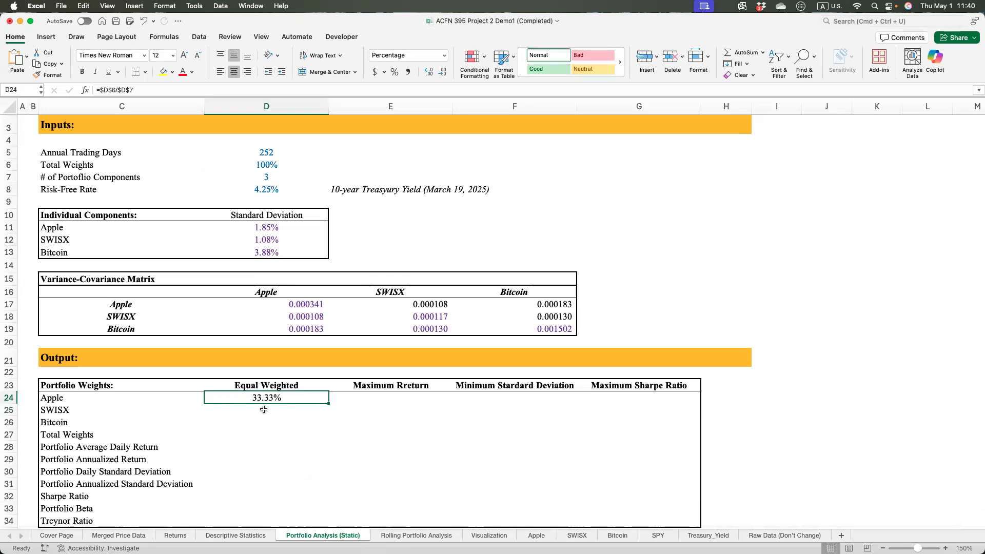
left_click_drag(264, 402, 265, 421)
key("ctrl+d")
- Total the equal-weighted portfolio weights in D27 with =SUM(D24:D26) and check the formula's referenced range
left_click(286, 434)
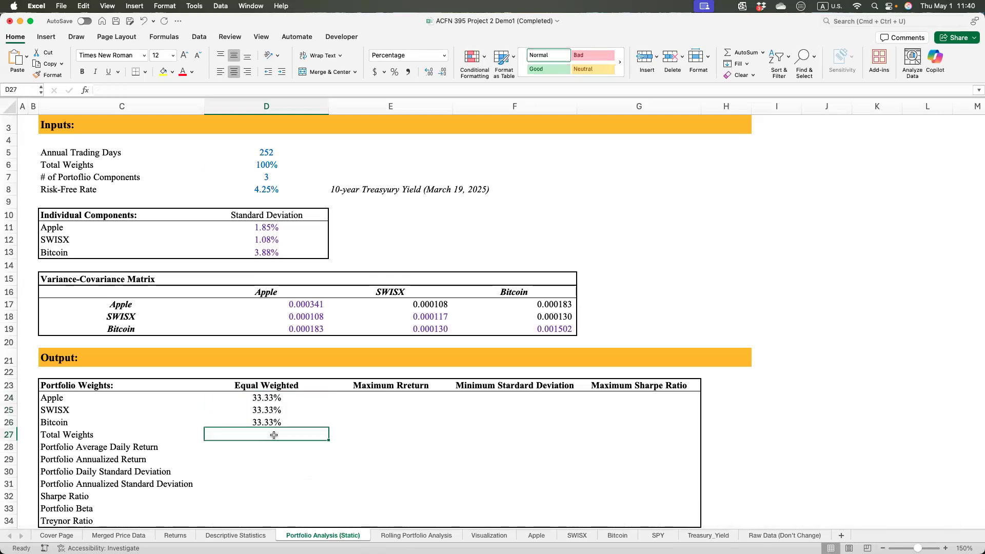
type("=SUM(")
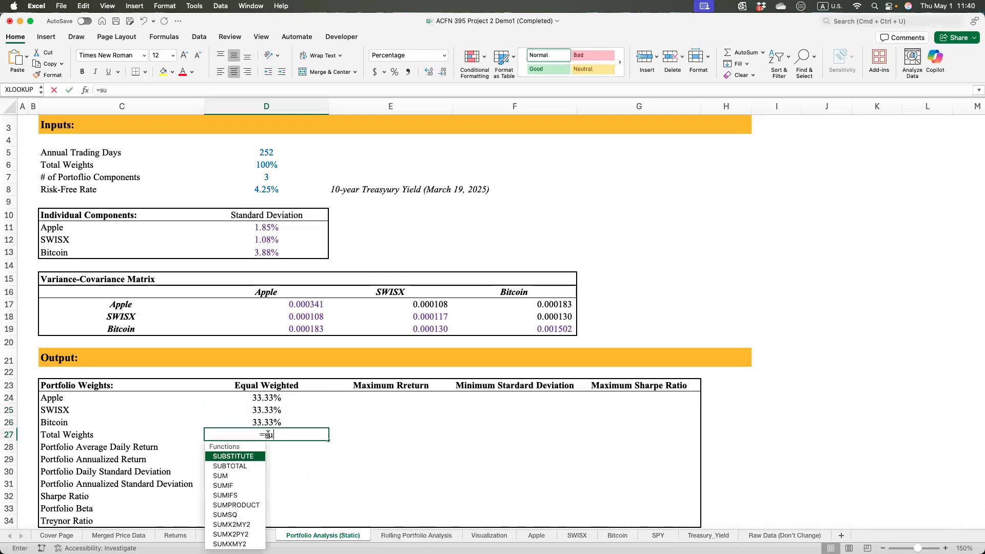
left_click_drag(268, 399, 266, 418)
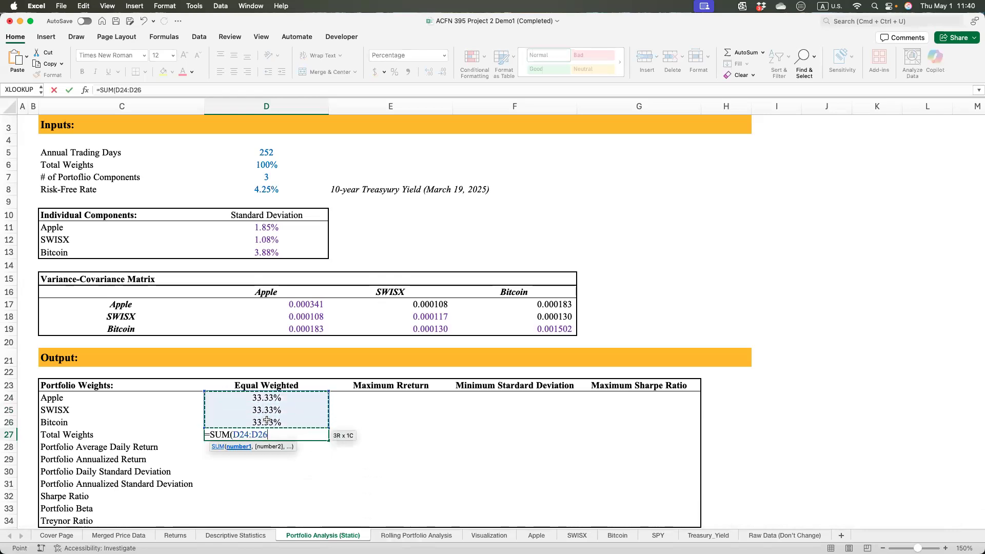
key("Return")
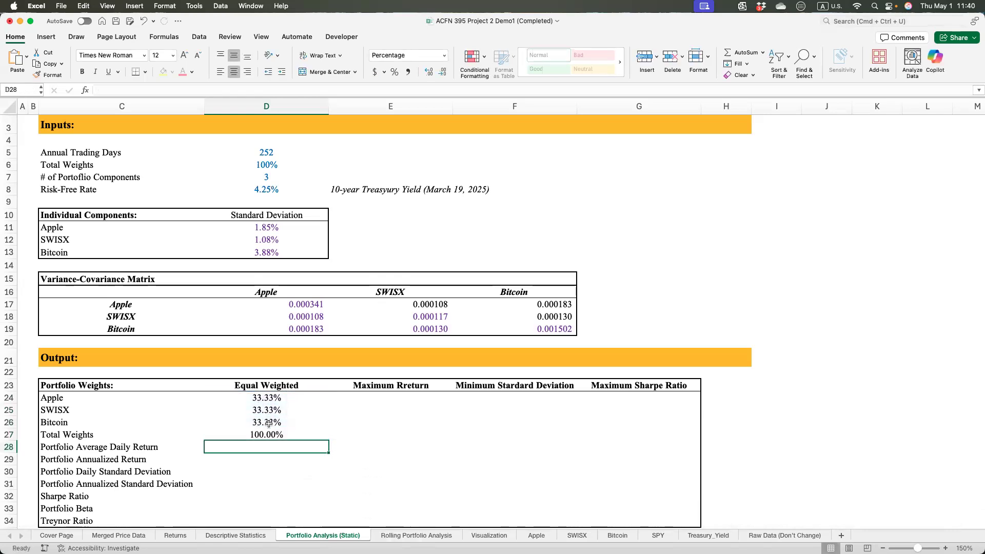
left_click(254, 433)
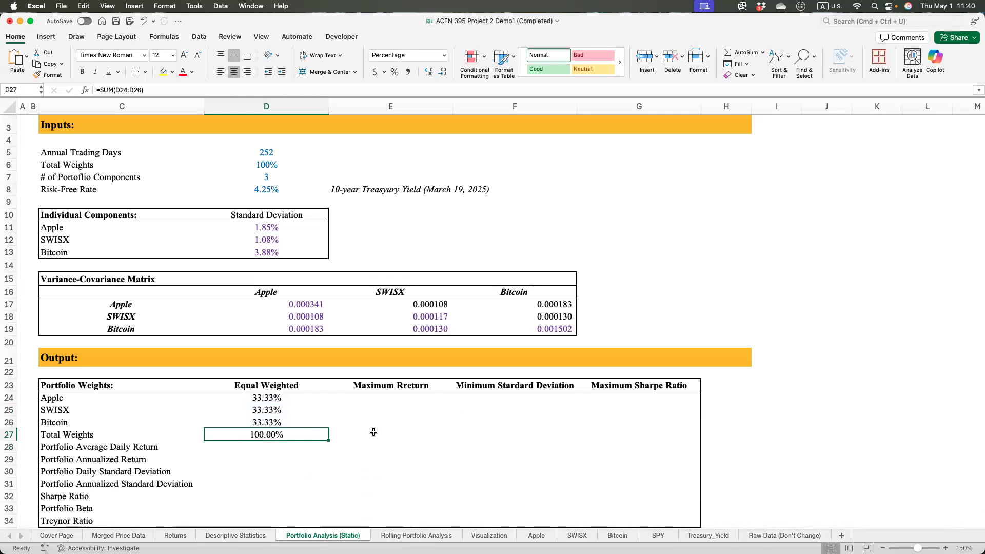
double_click(263, 435)
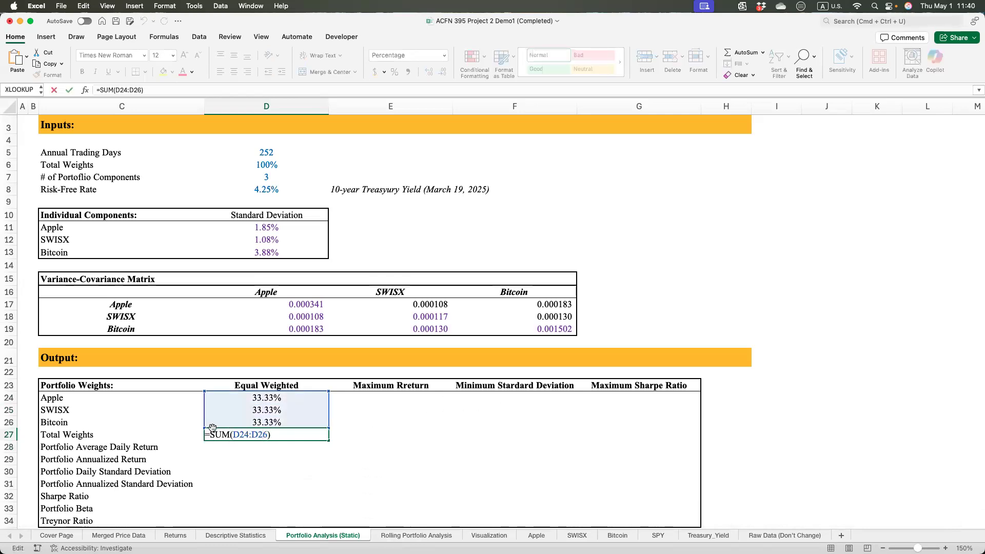
- Examine the equal weights, the Portfolio Average Daily Return row, and the Returns sheet's four empty portfolio return columns H to K
key("Escape")
left_click(237, 446)
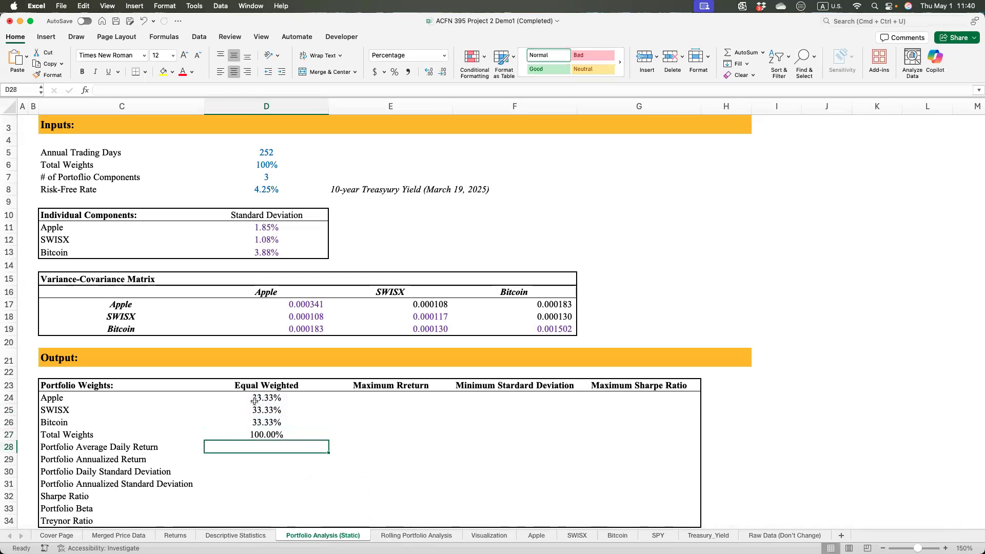
left_click_drag(255, 401, 257, 422)
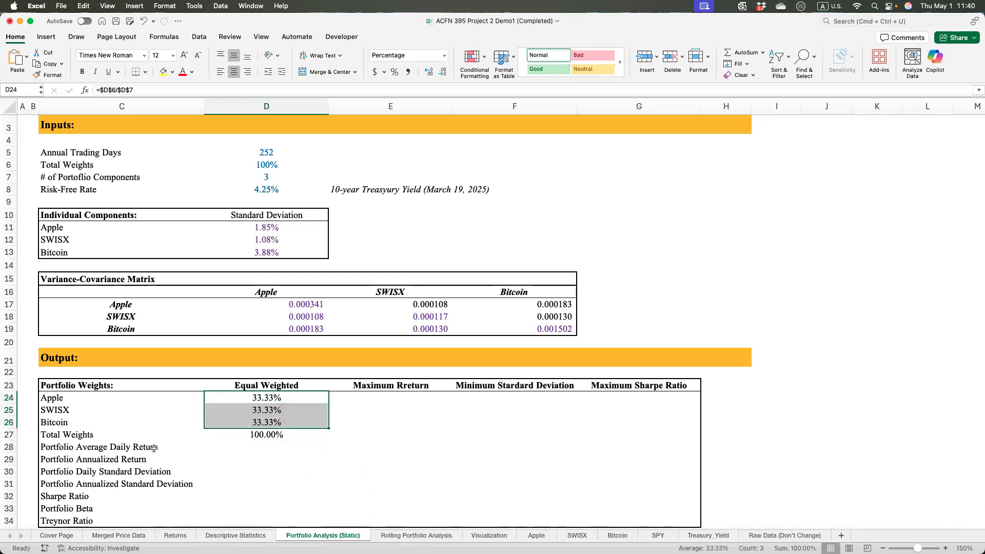
left_click_drag(154, 449, 234, 447)
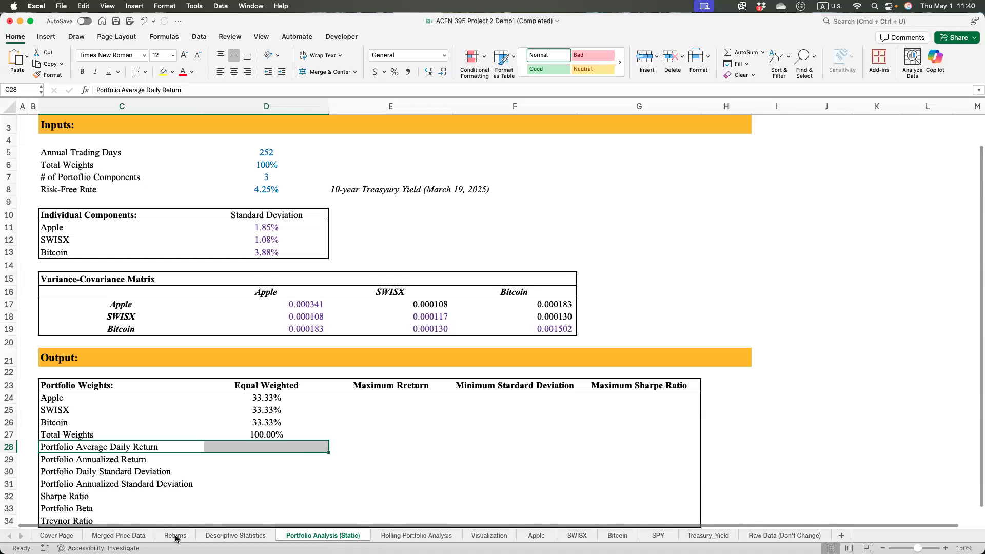
left_click(176, 534)
scroll(625, 190, "right", 5)
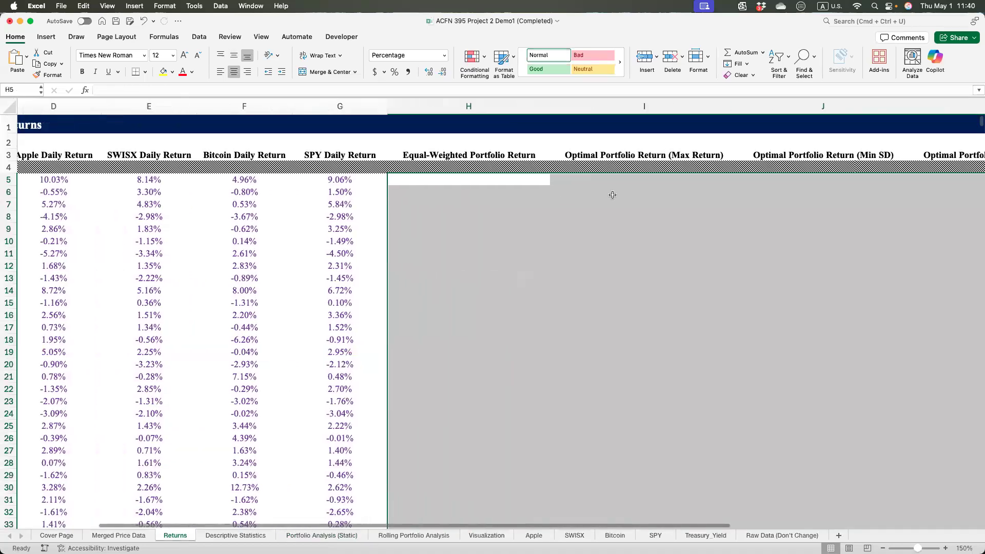
left_click_drag(378, 181, 393, 482)
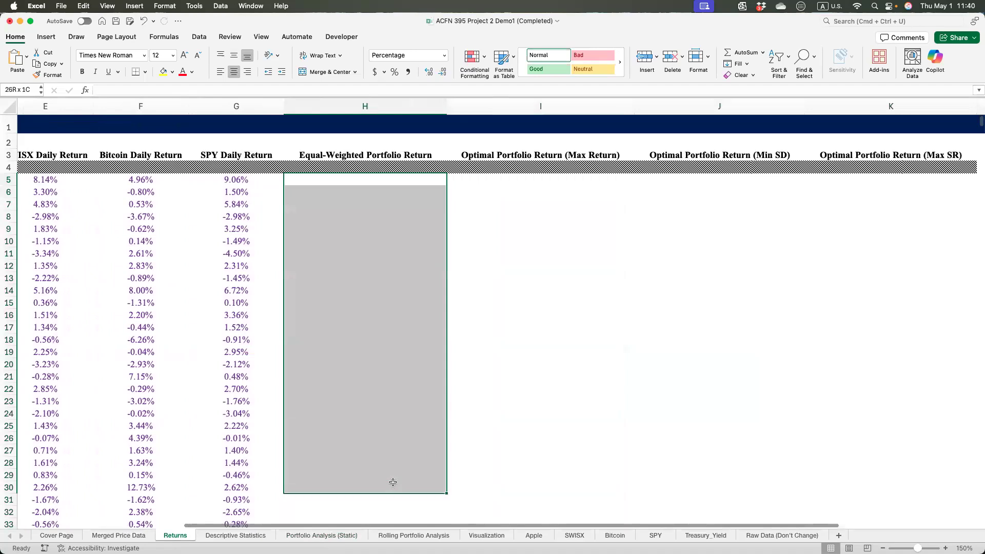
left_click_drag(559, 180, 555, 434)
left_click_drag(710, 180, 711, 206)
left_click_drag(709, 246, 708, 360)
left_click_drag(869, 180, 886, 348)
left_click_drag(352, 157, 836, 156)
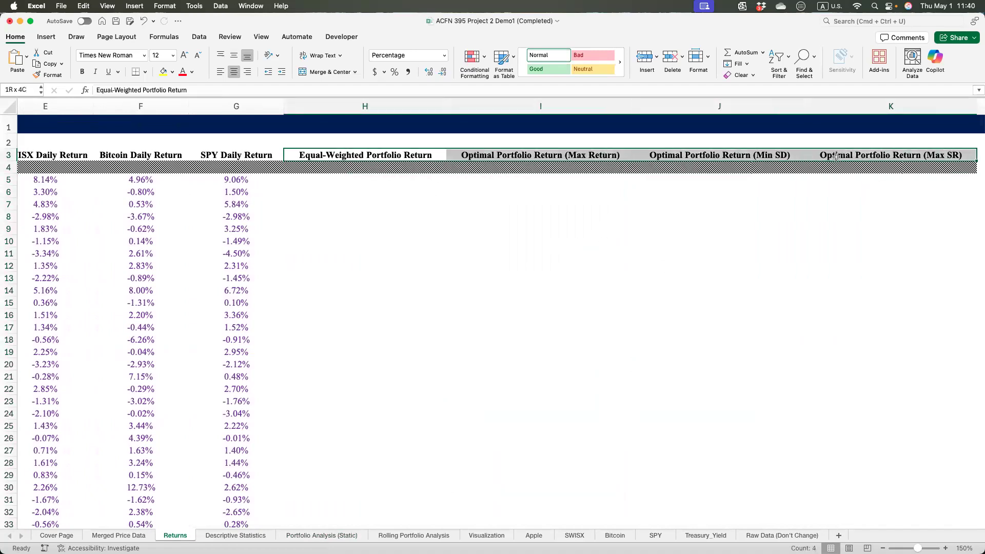
left_click_drag(559, 154, 853, 180)
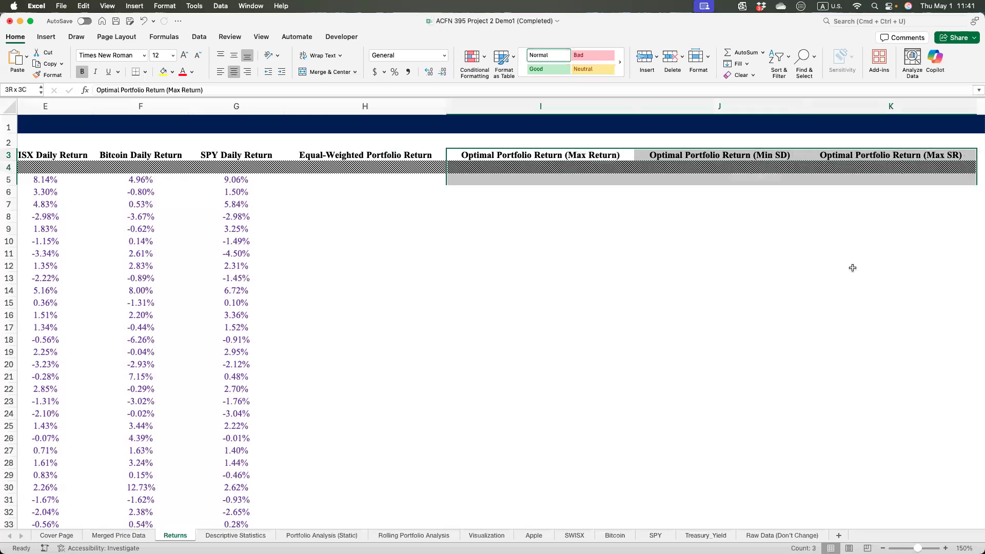
left_click_drag(852, 267, 852, 268)
- Start the equal-weighted return formula in H5 of Returns with Apple's weight, row-locked as 'Portfolio Analysis (Static)'!D$24
left_click(357, 183)
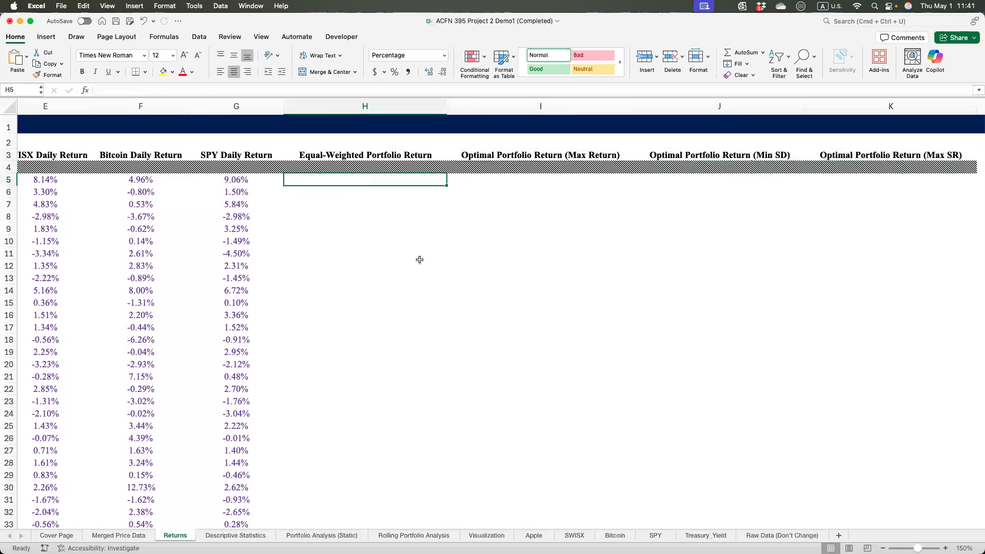
scroll(419, 259, "left", 5)
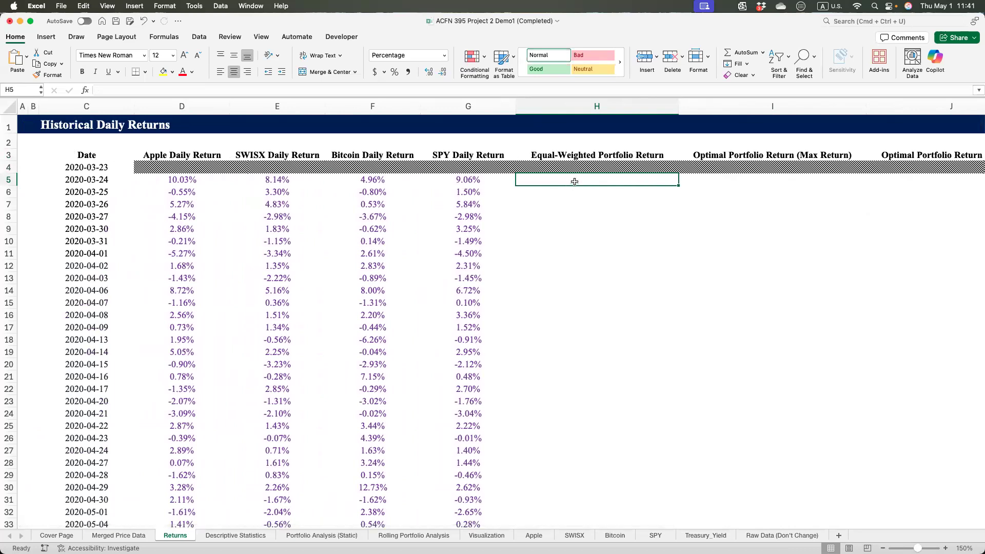
type("=")
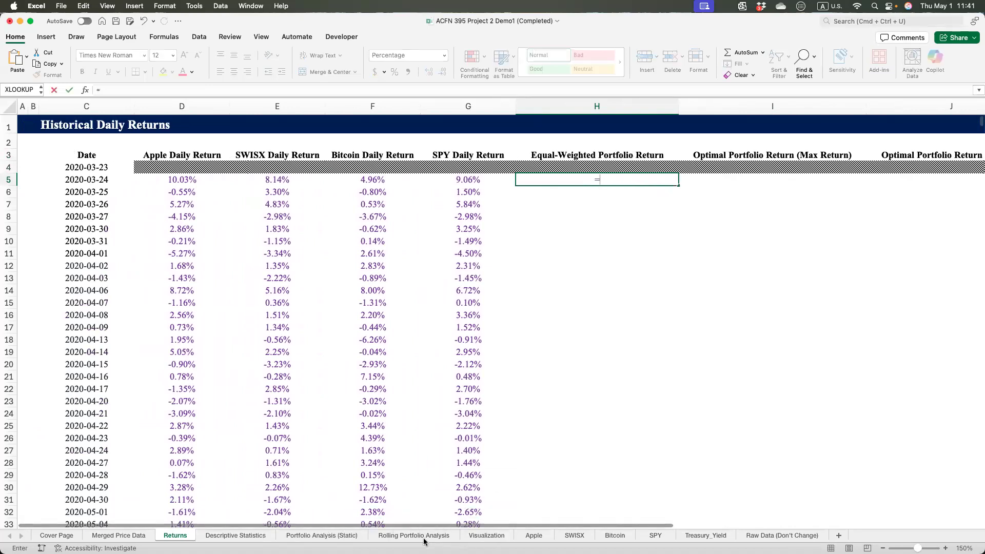
left_click(336, 535)
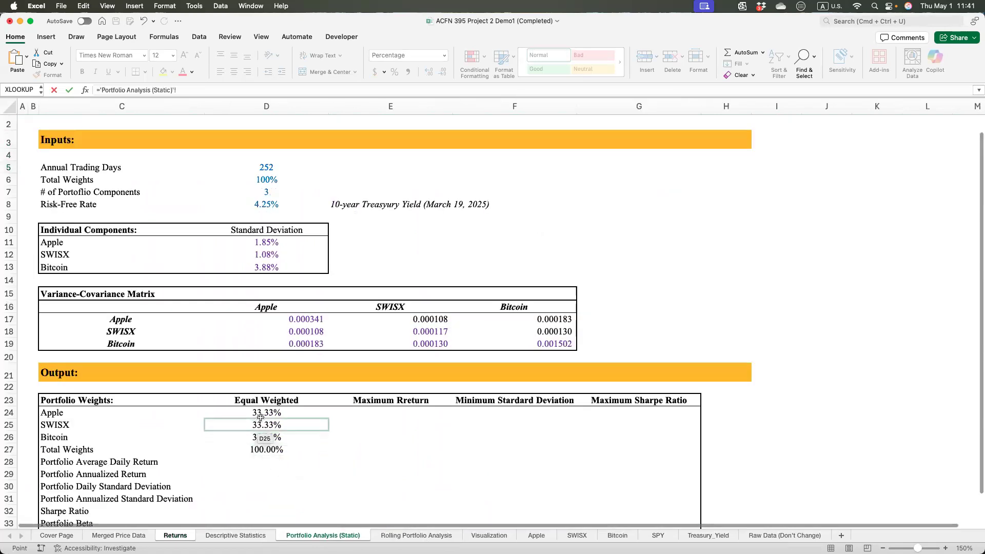
left_click(255, 416)
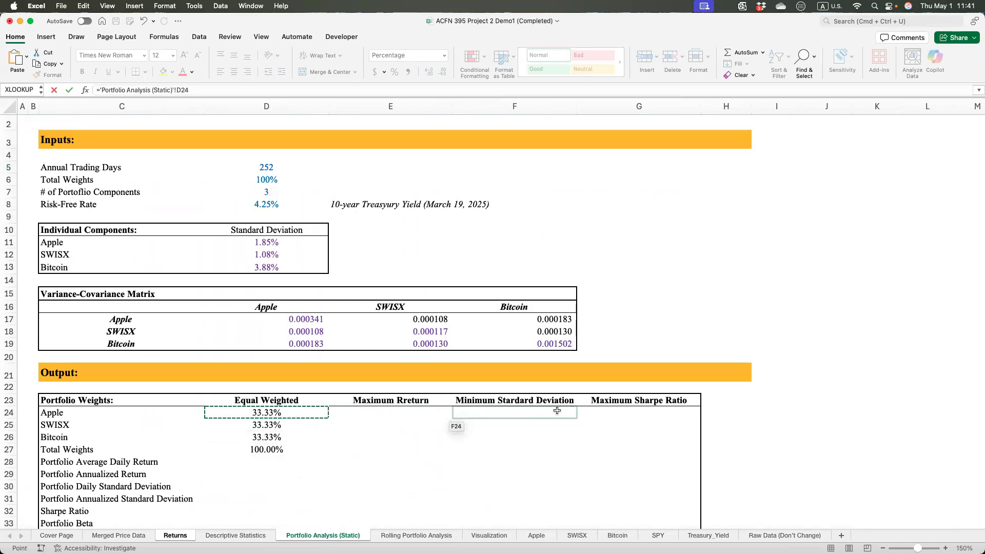
left_click(190, 93)
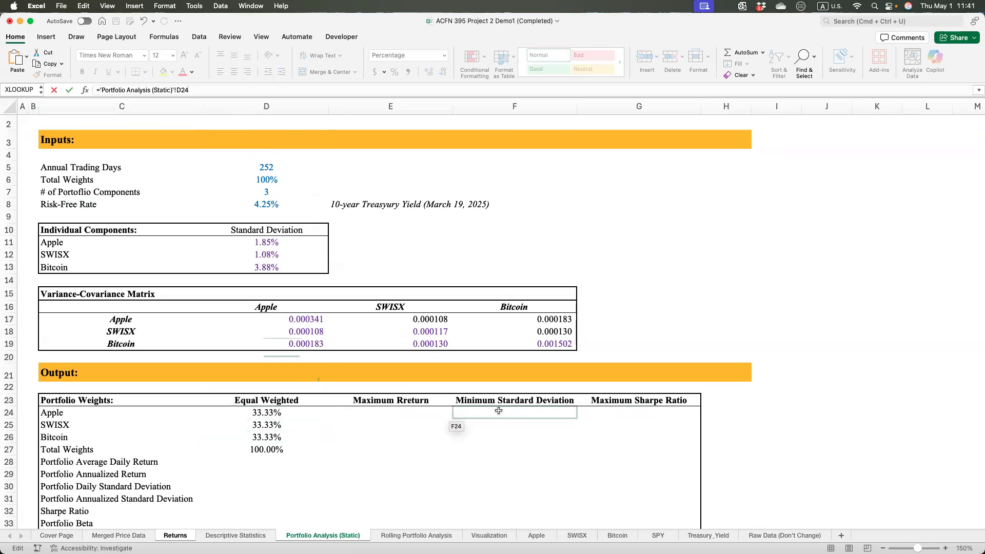
key("F4")
key("F4")
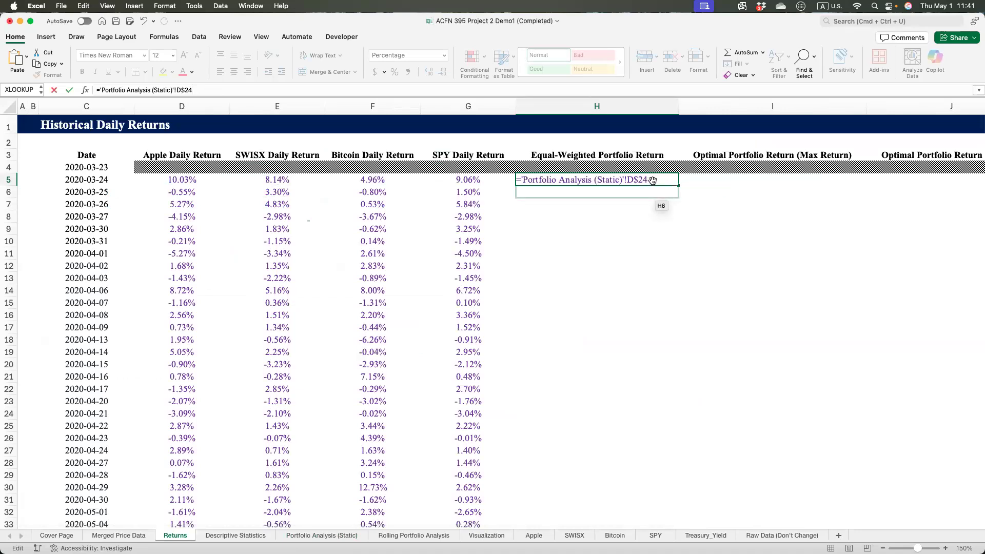
- Multiply Apple's weight by its daily return, column-locked as Returns!$D5, and continue the formula with a plus sign
type("*")
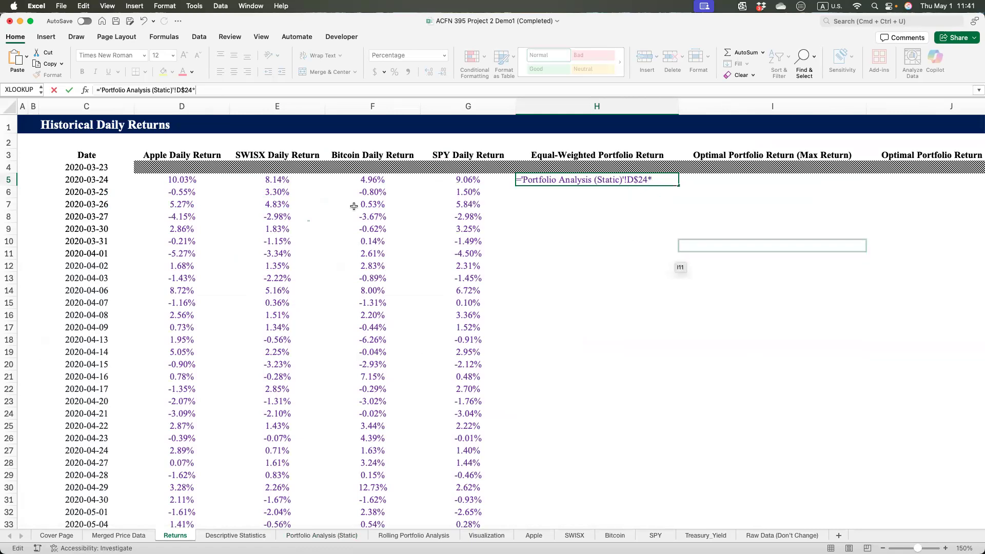
left_click(183, 179)
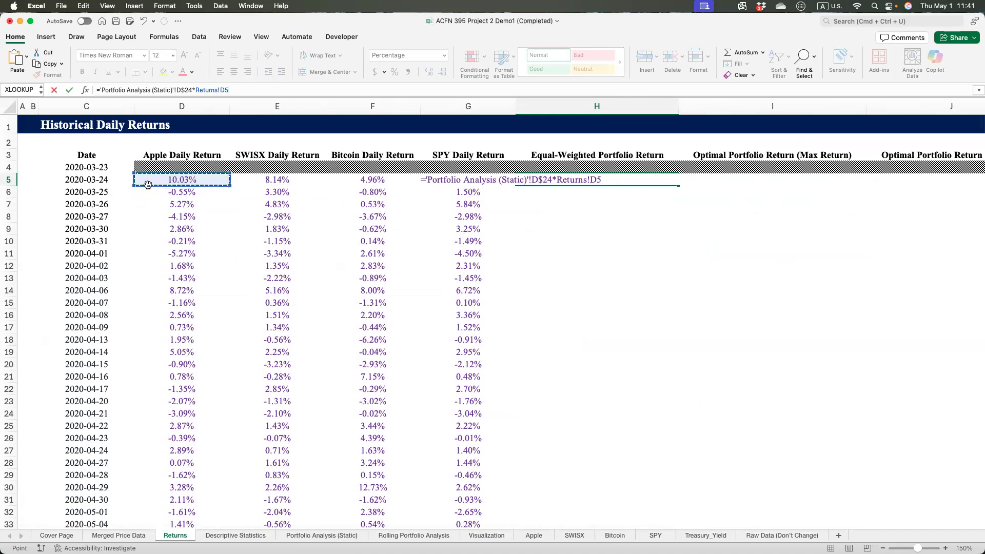
key("F4")
key("F4")
key("F4")
left_click(606, 180)
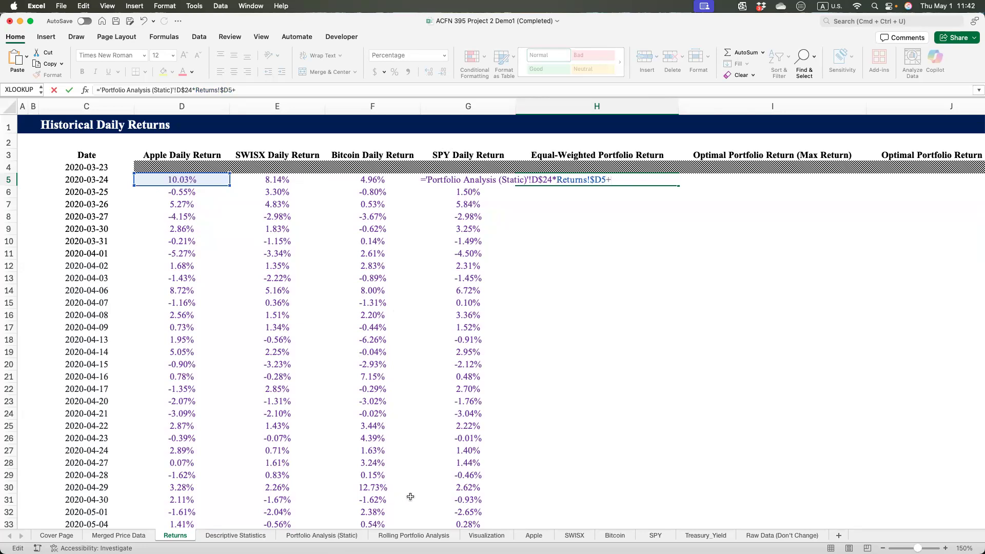
- Add SWISX's equal weight to the H5 formula, row-locked as 'Portfolio Analysis (Static)'!D$25
left_click(343, 535)
left_click(259, 426)
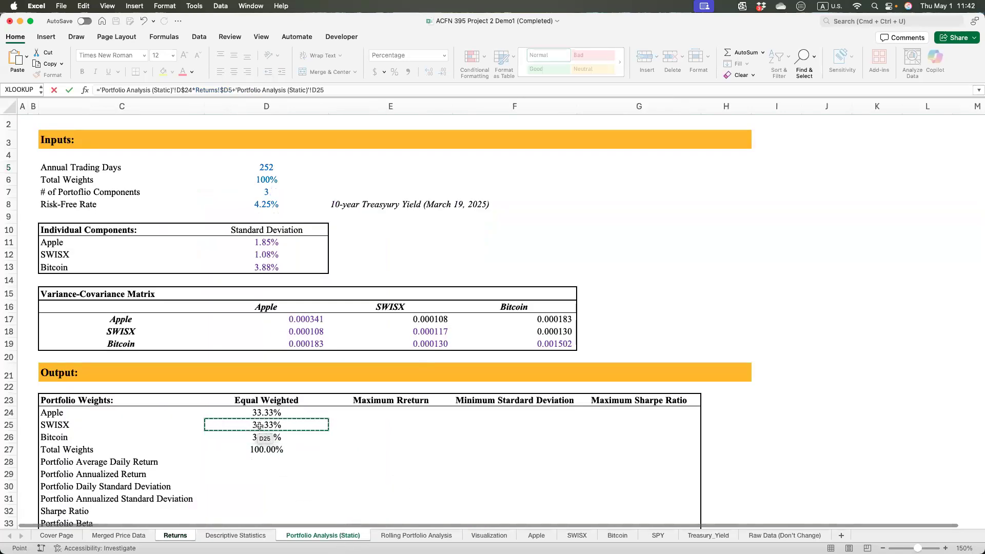
key("super+space")
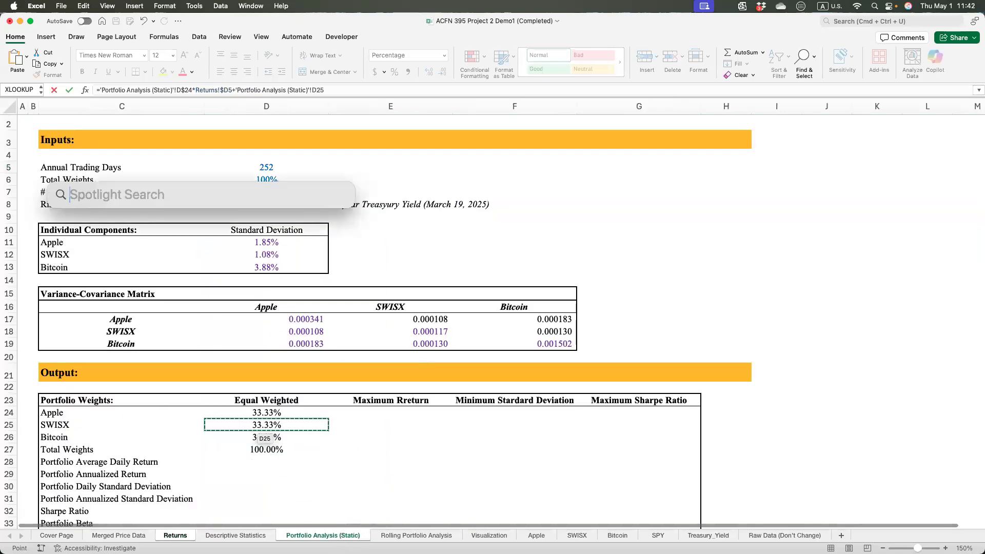
key("Escape")
key("F4")
key("F4")
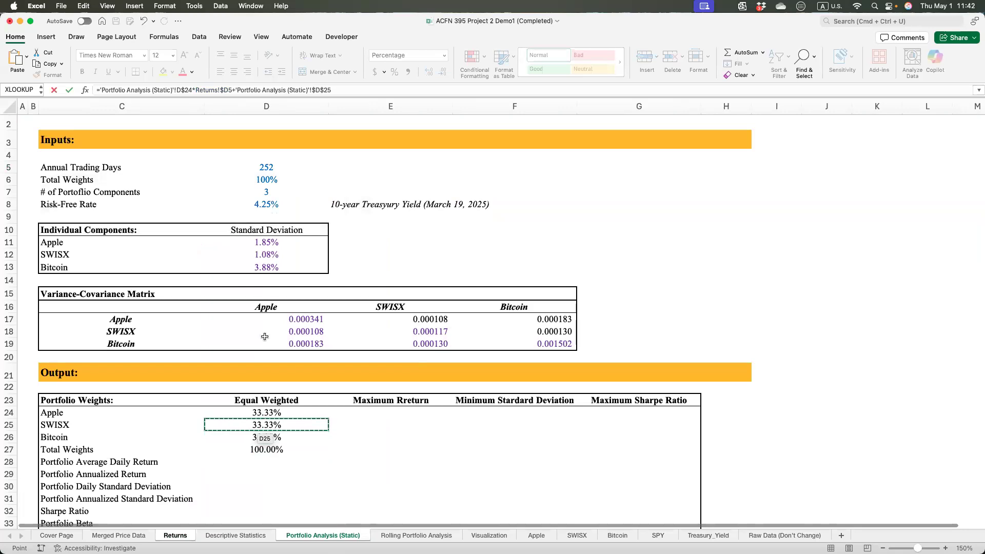
- Multiply SWISX's weight by its daily return, column-locked as Returns!$E5, and continue the sum with a plus sign
type("*")
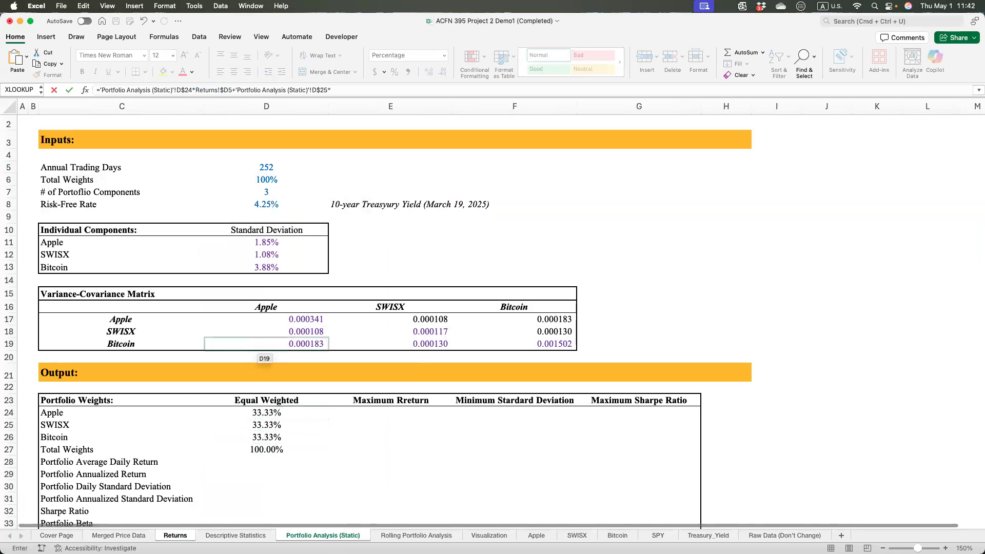
left_click(176, 537)
left_click(279, 180)
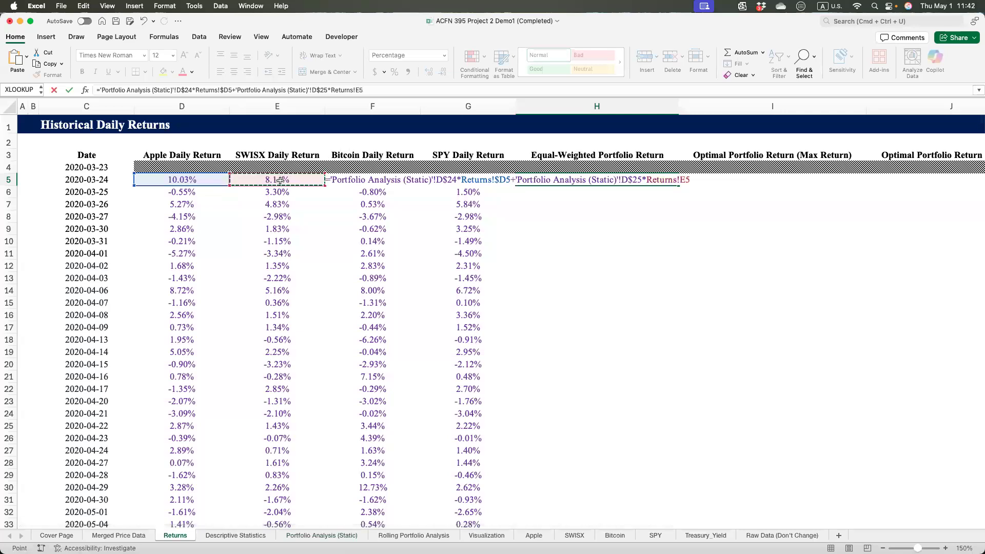
key("F4")
key("F4")
key("F4")
type("+")
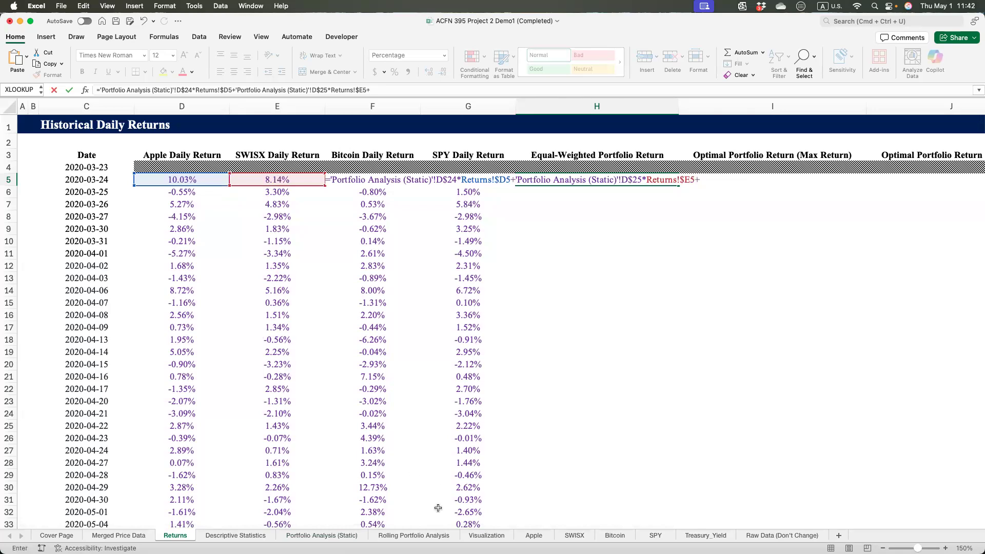
- Add Bitcoin's equal weight to the H5 formula, row-locked as 'Portfolio Analysis (Static)'!D$26
left_click(346, 541)
left_click(266, 437)
key("F4")
key("F4")
- Multiply Bitcoin's weight by its daily return, column-locked as Returns!$F5, and enter the completed formula in H5
type("*")
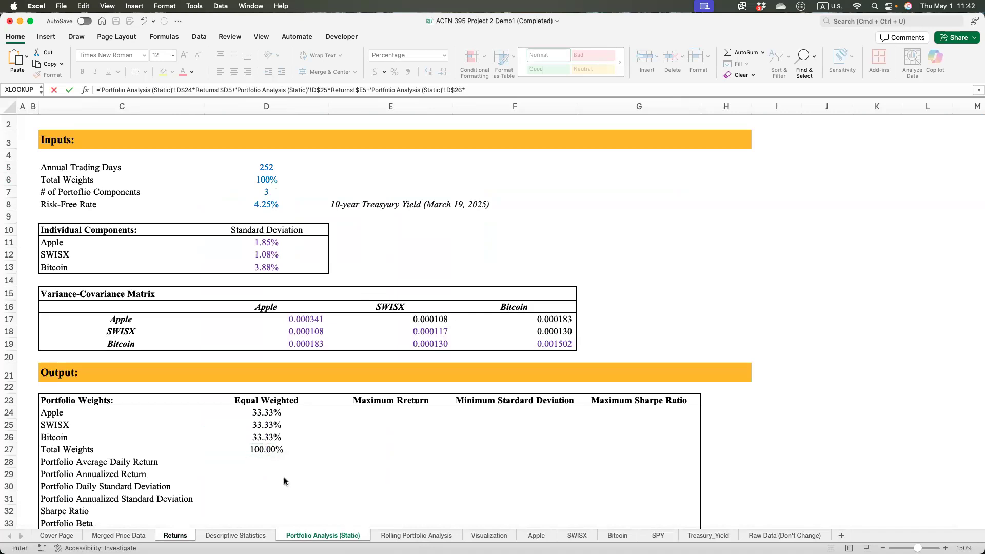
left_click(175, 535)
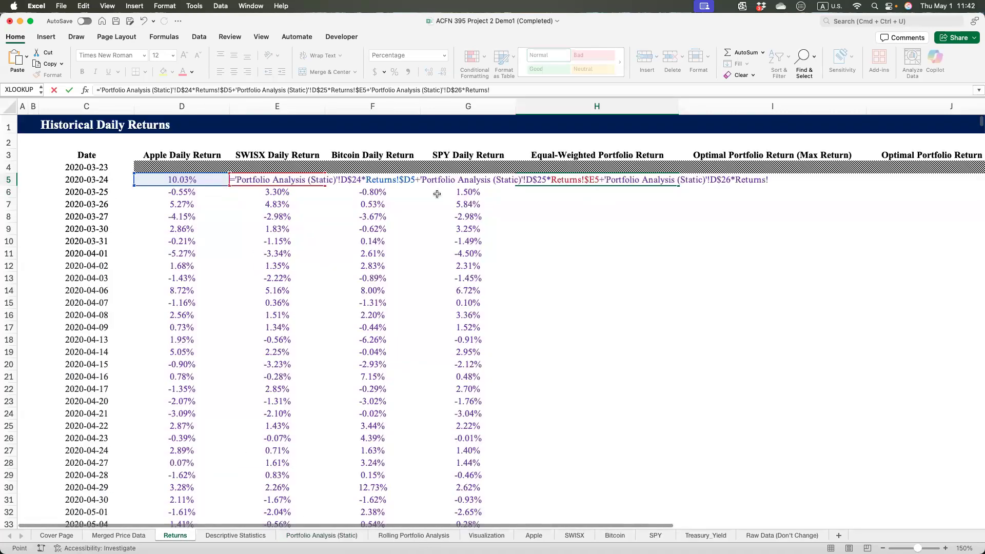
left_click(460, 182)
left_click(367, 177)
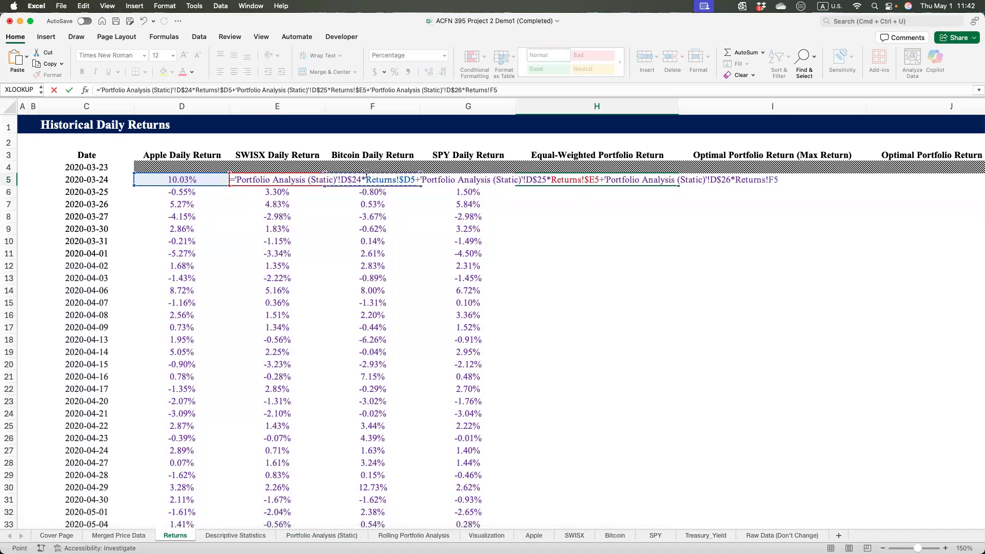
key("F4")
key("F4")
key("F4")
key("Return")
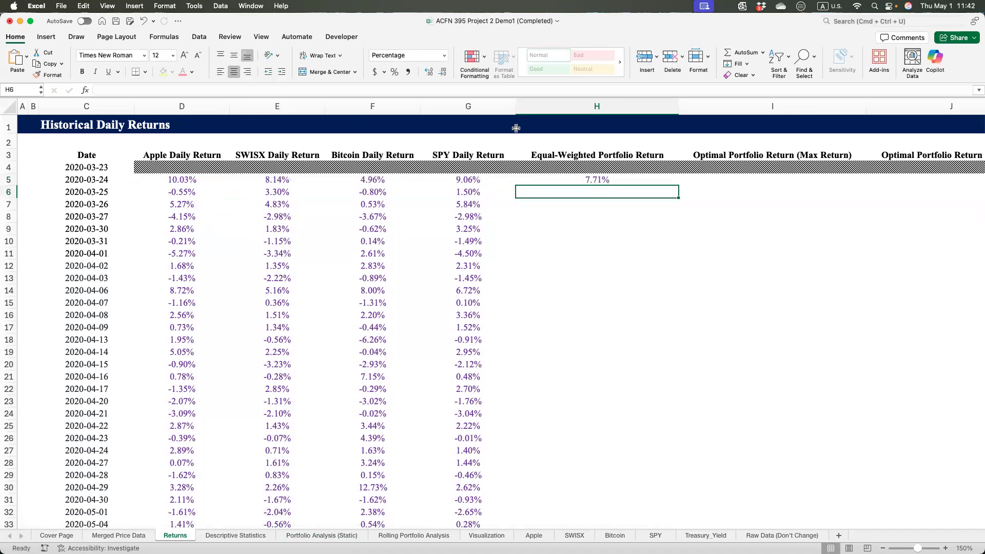
- Fill the Equal-Weighted Portfolio Return formula from H5 down to H1260, the last row of daily returns
left_click(597, 180)
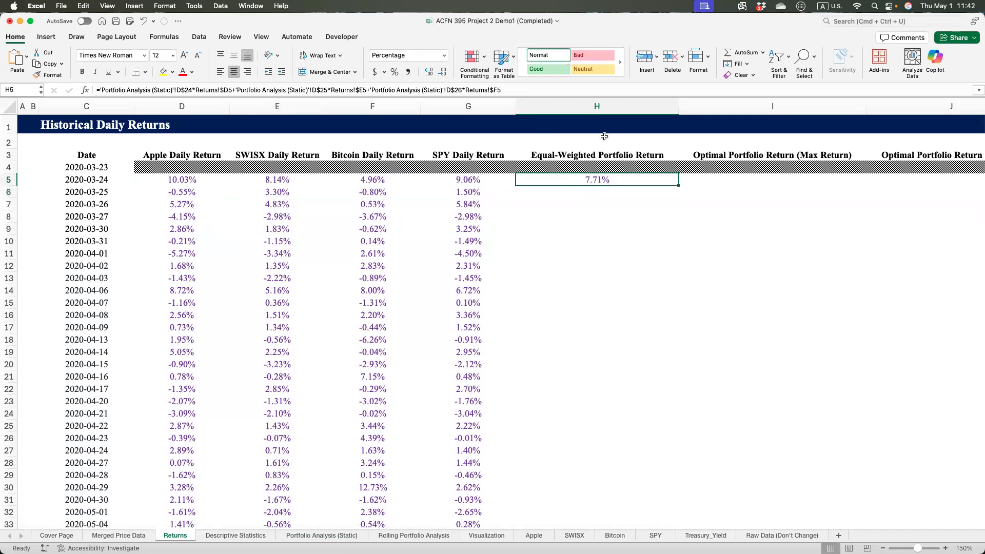
left_click(470, 179)
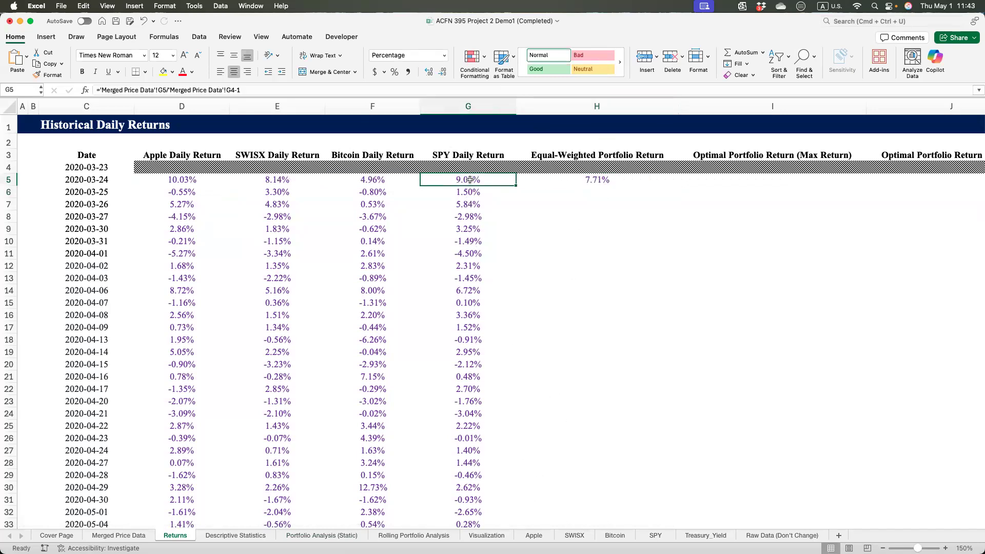
key("super+shift+Down")
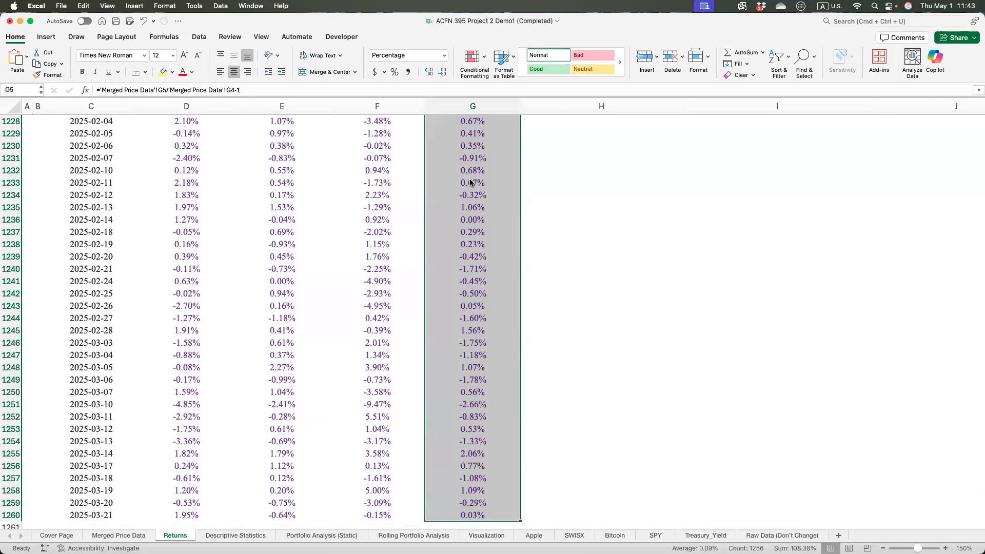
key("super+Down")
key("Right")
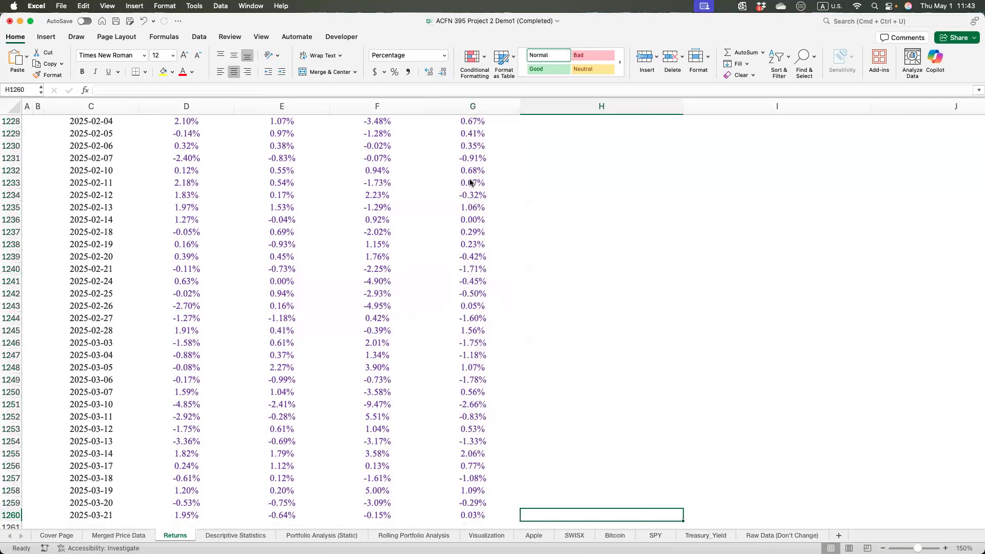
key("super+shift+Up")
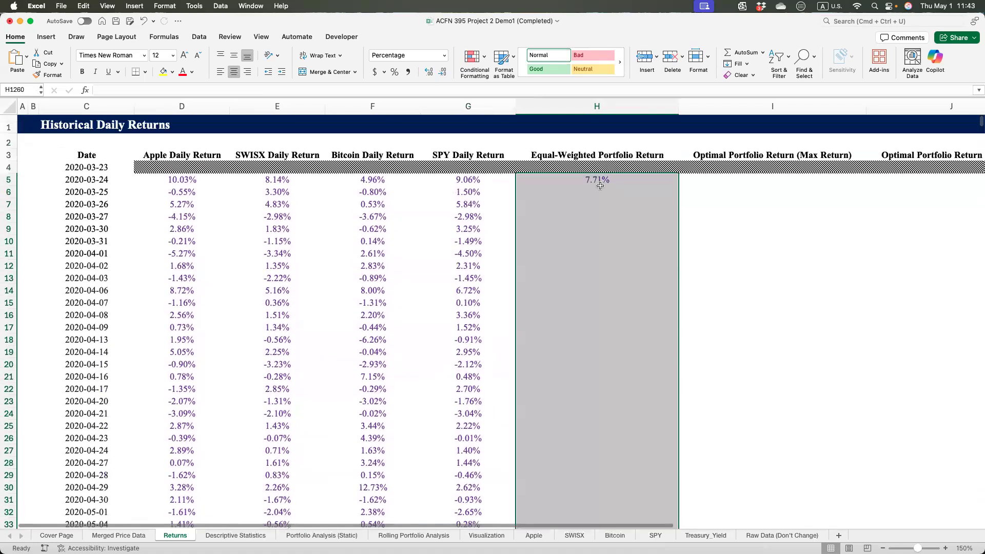
key("super+d")
scroll(634, 301, "down", 5)
scroll(638, 301, "up", 5)
scroll(638, 300, "down", 1)
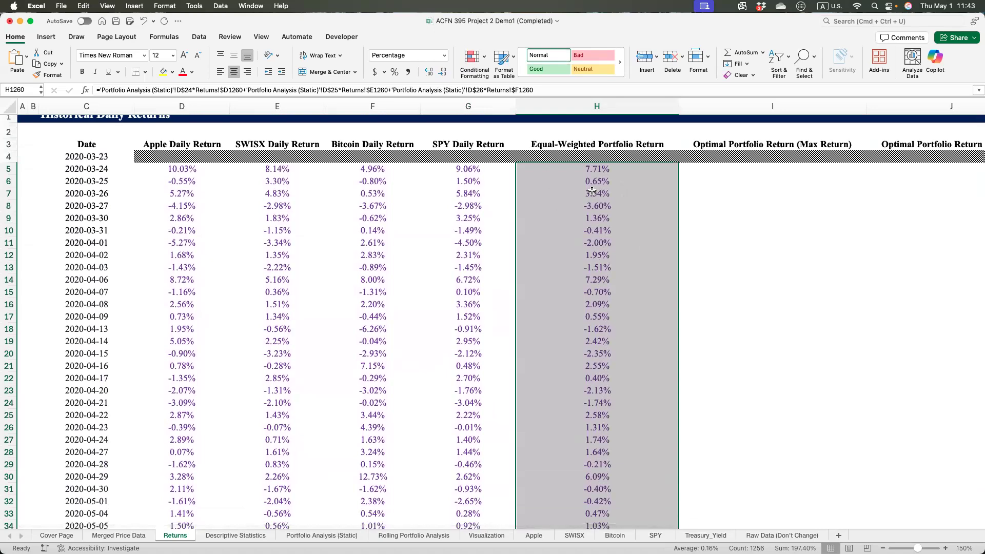
- Copy the portfolio return formulas across from column H into the three optimal portfolio return columns, I5:K1260
key("shift+Right")
key("shift+Right")
key("shift+Right")
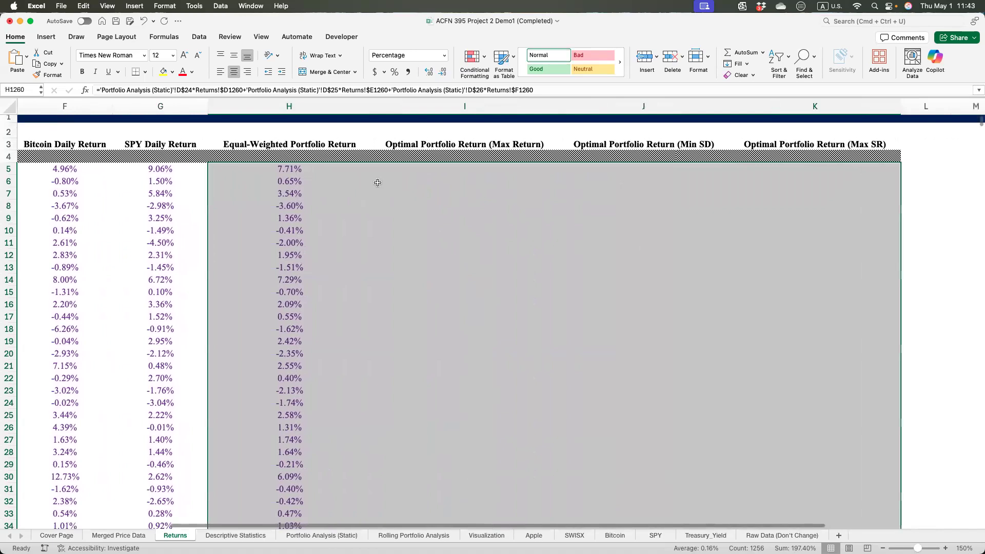
key("ctrl+r")
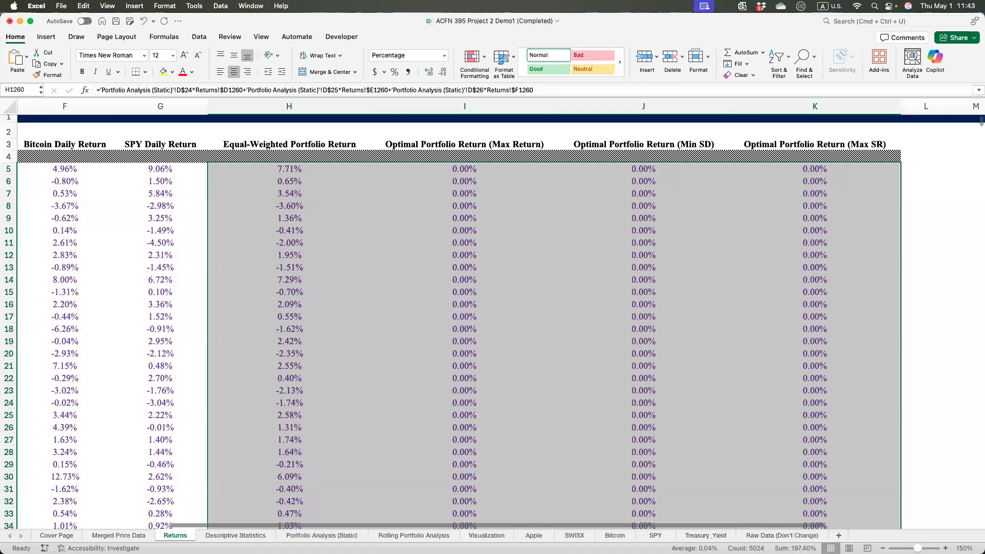
- Calculate the Equal Weighted Portfolio Average Daily Return in D28 of Portfolio Analysis (Static) with AVERAGE over Returns column H, rows 5 to 1260
left_click(309, 535)
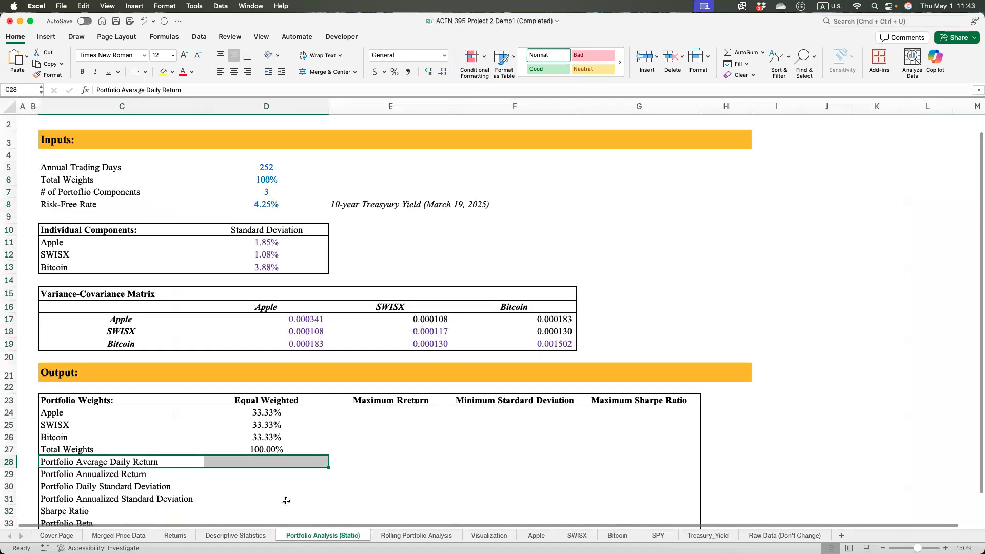
scroll(302, 474, "up", 1)
scroll(302, 473, "down", 5)
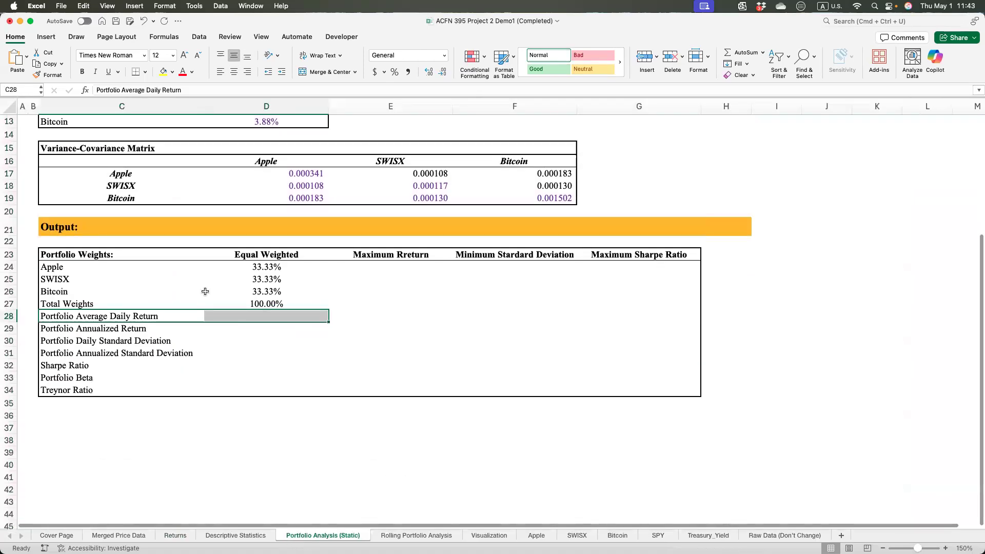
left_click(243, 318)
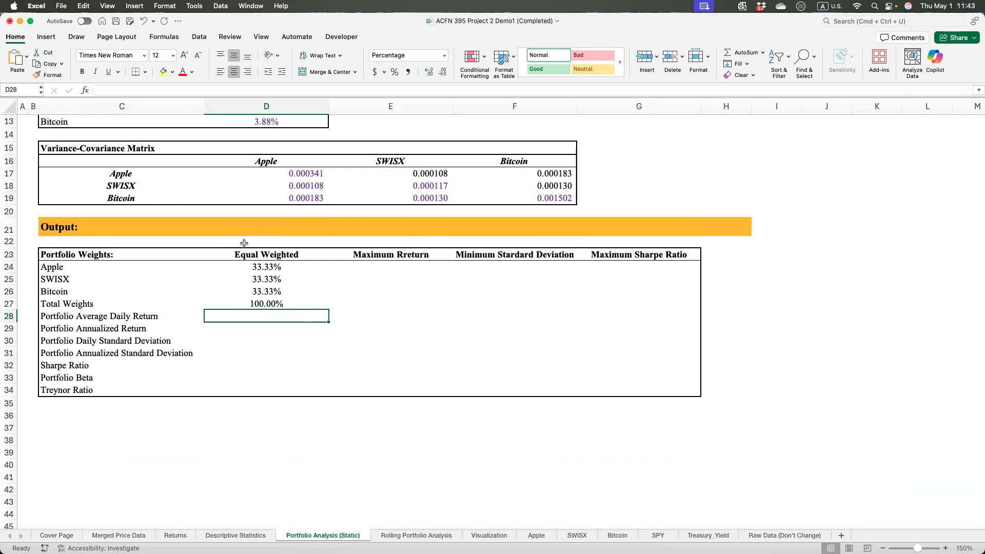
type("=AVERAGE(")
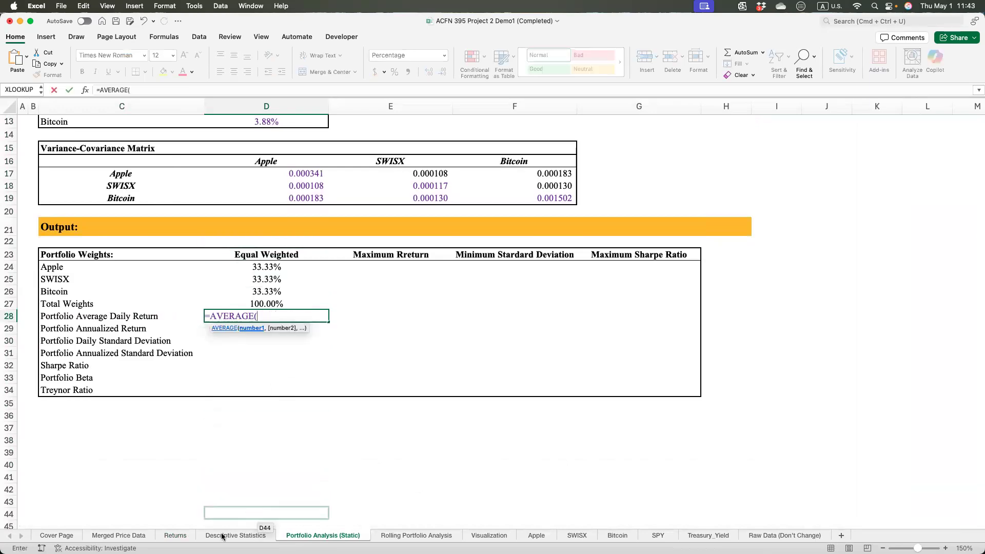
left_click(175, 534)
left_click(220, 181)
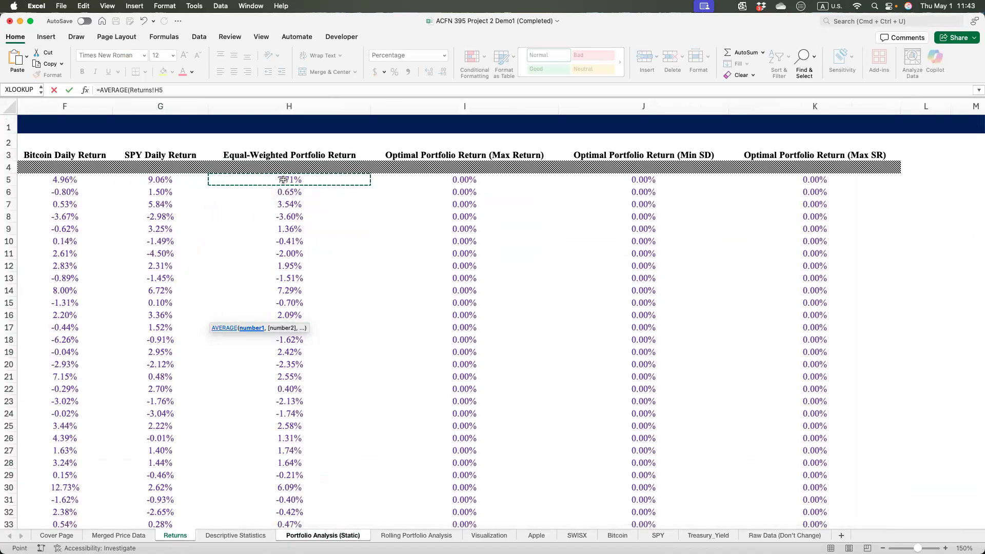
key("super+shift+Down")
key("Return")
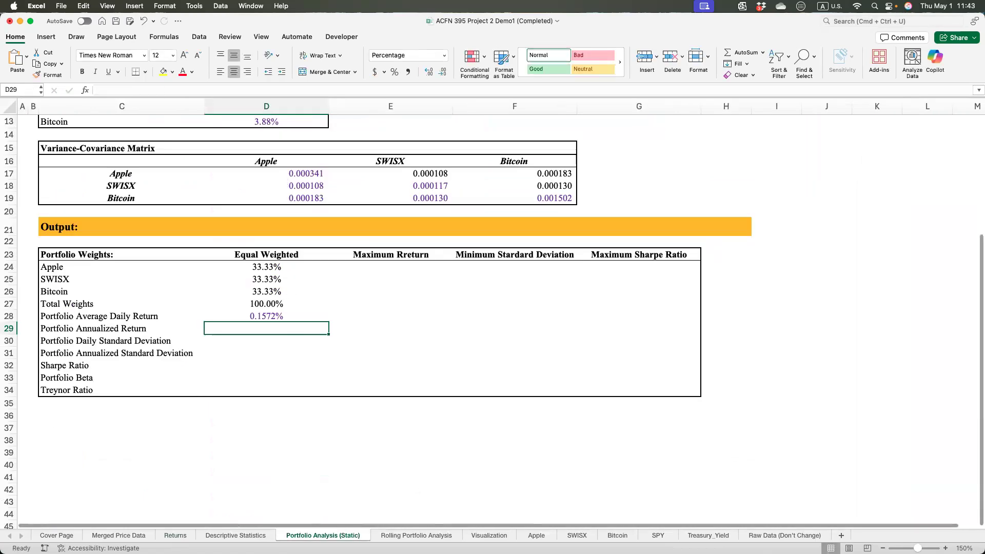
- Calculate the Equal Weighted Portfolio Annualized Return in D29 as =(1+D28)^$D$5-1, with the annual trading days reference locked
left_click(260, 333)
type("=")
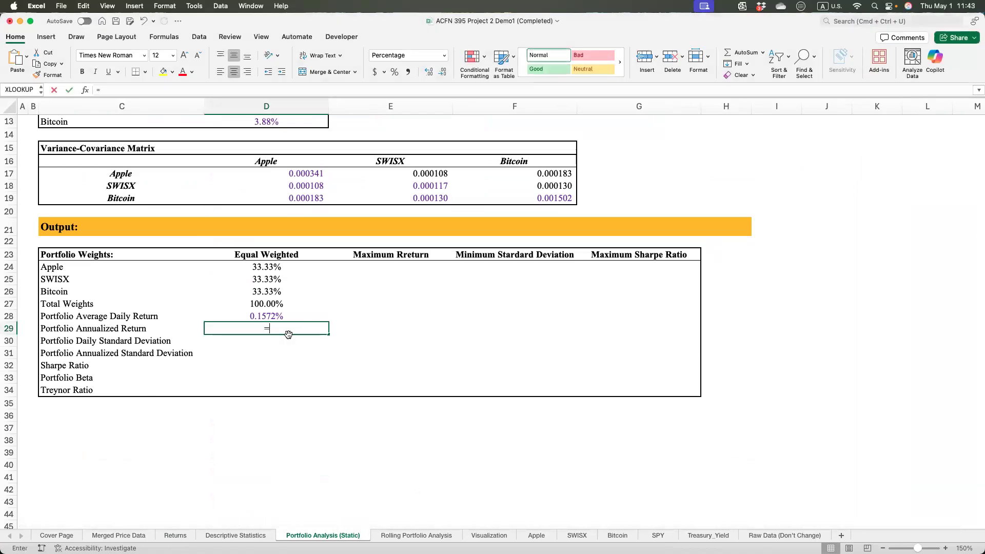
type("(1+")
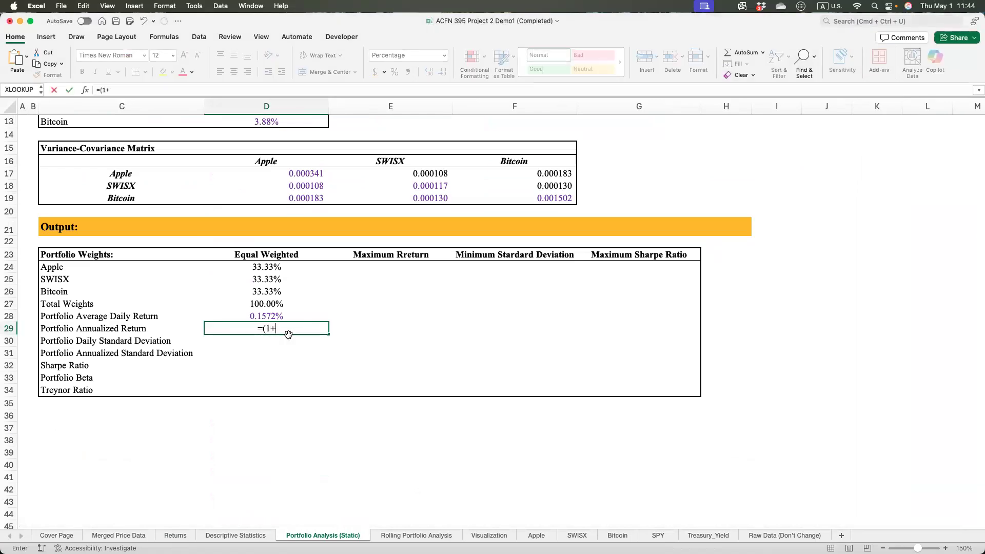
key("Up")
type("*")
key("BackSpace")
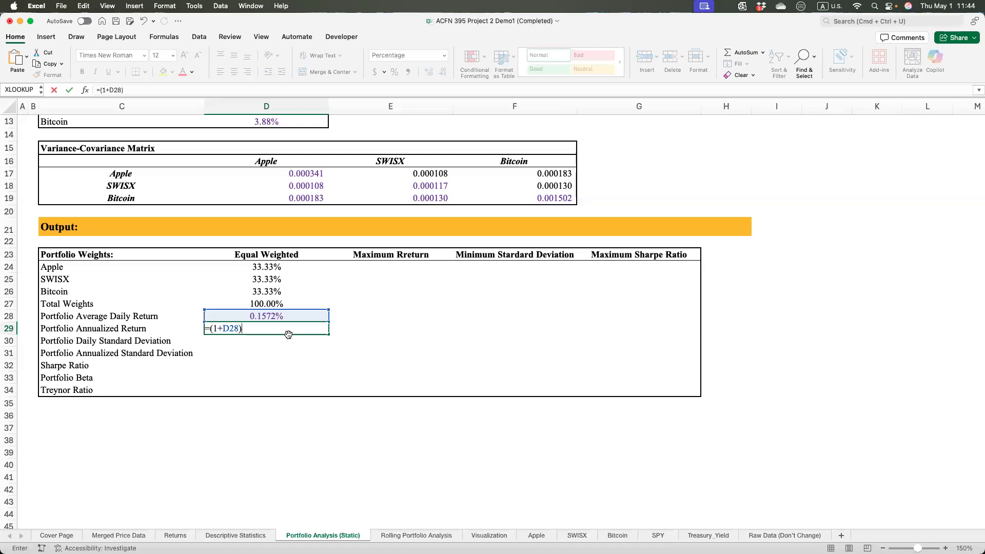
scroll(356, 297, "up", 5)
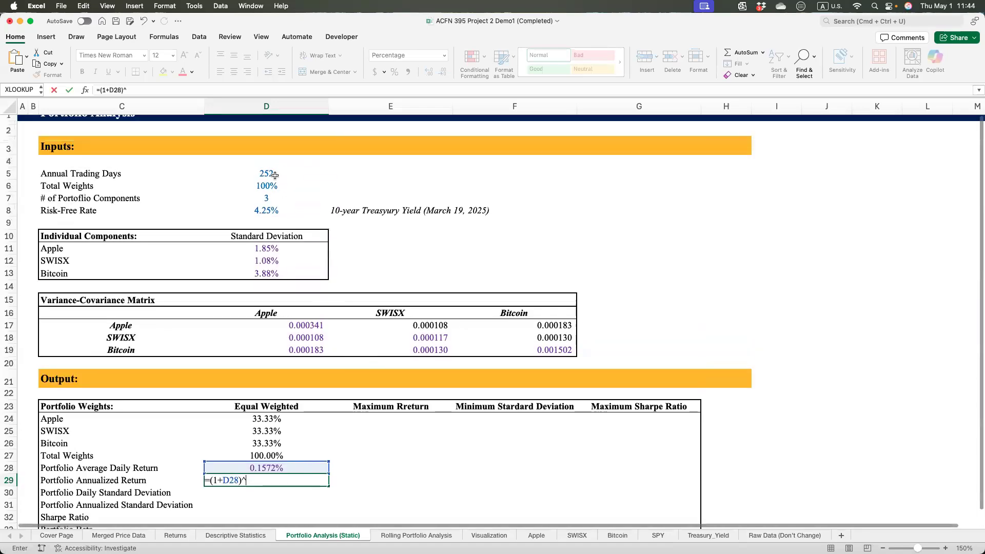
left_click(270, 174)
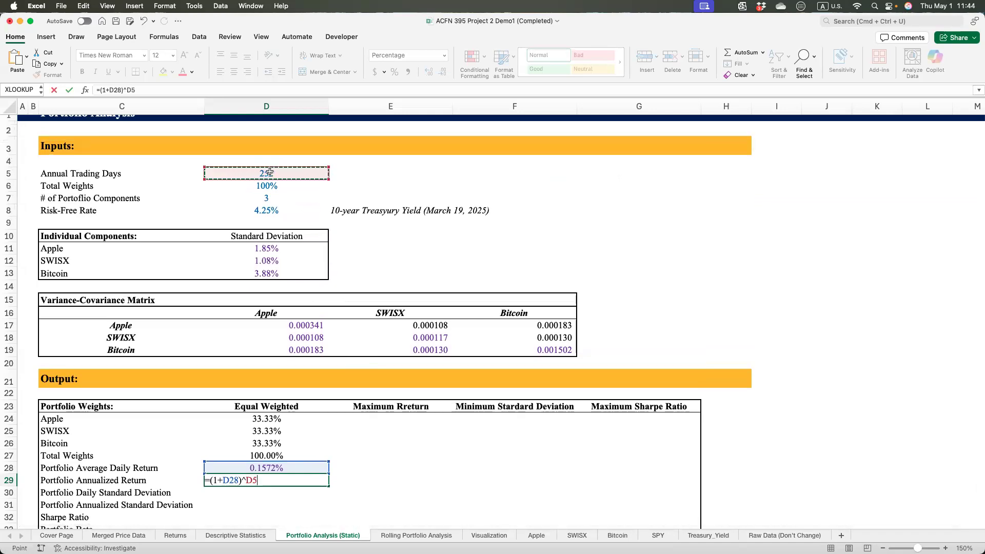
key("F4")
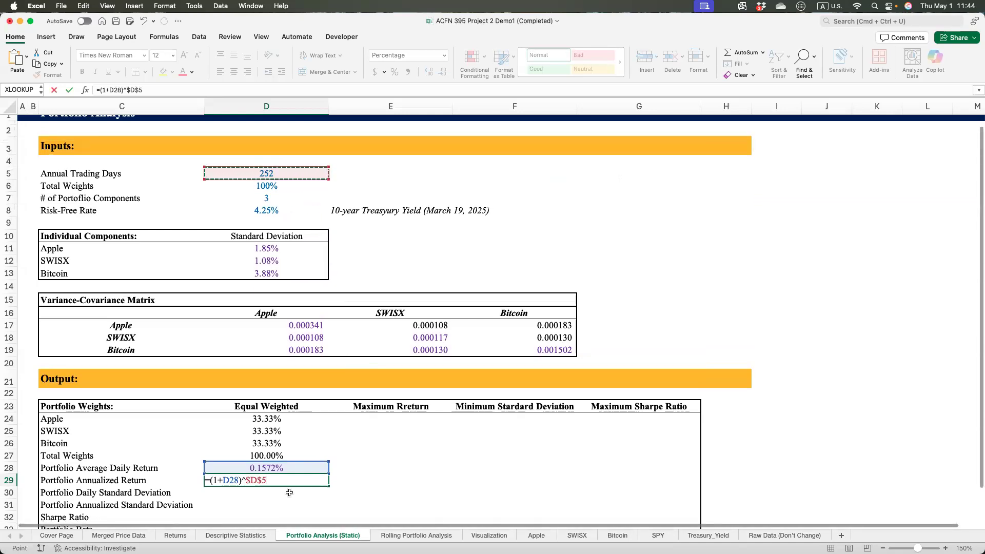
scroll(404, 431, "down", 2)
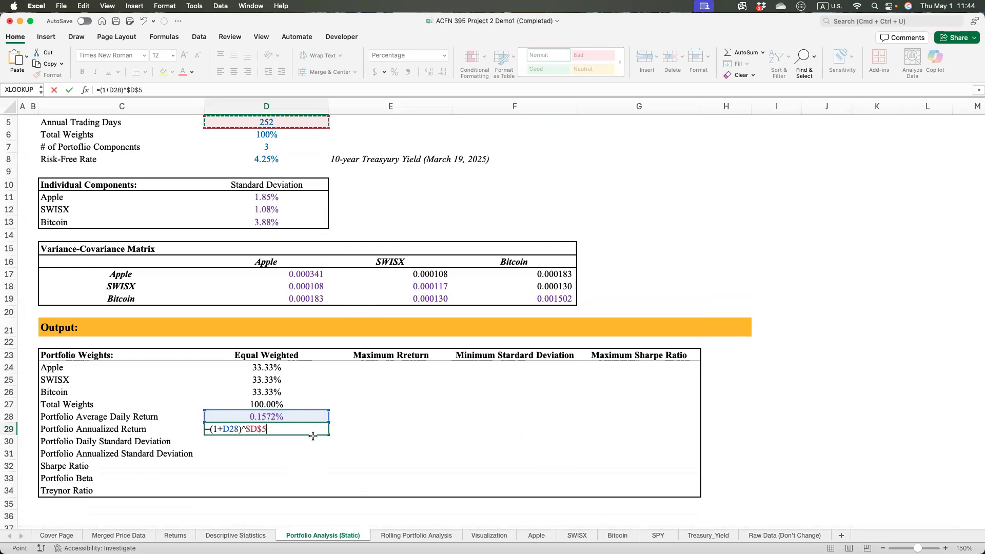
key("Return")
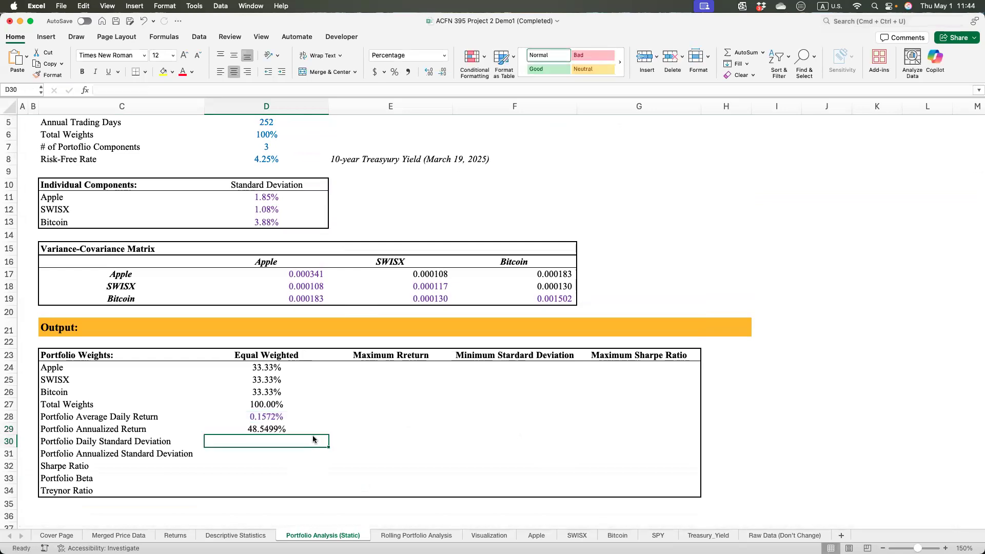
left_click(280, 430)
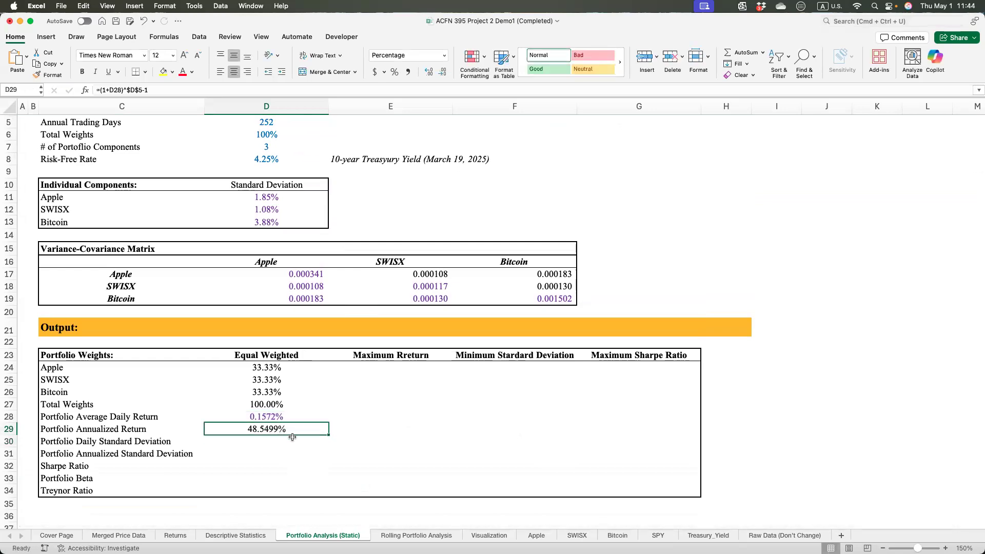
- Begin the Equal Weighted Portfolio Daily Standard Deviation formula in D30 with =SQRT(MMULT(MMULT(
left_click(265, 442)
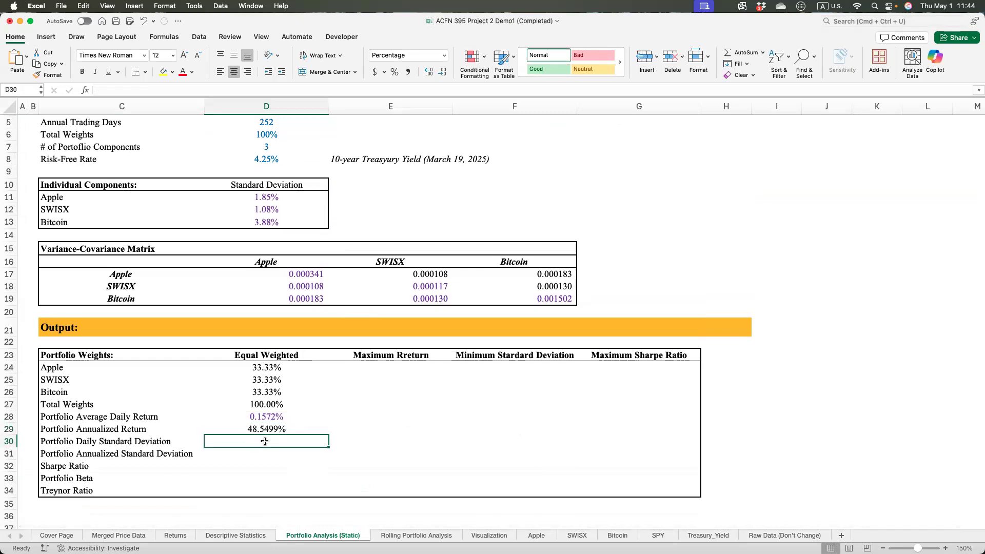
type("=")
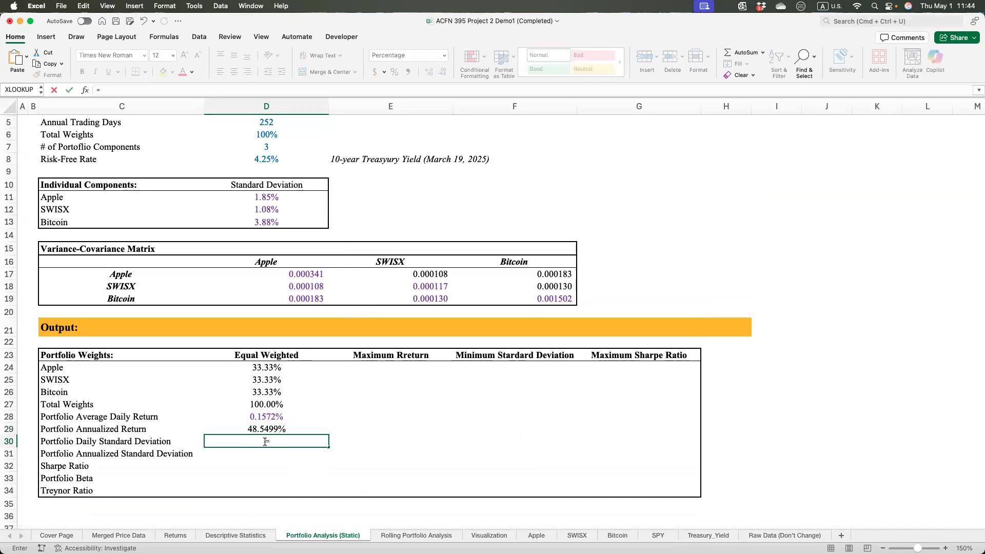
type("sq")
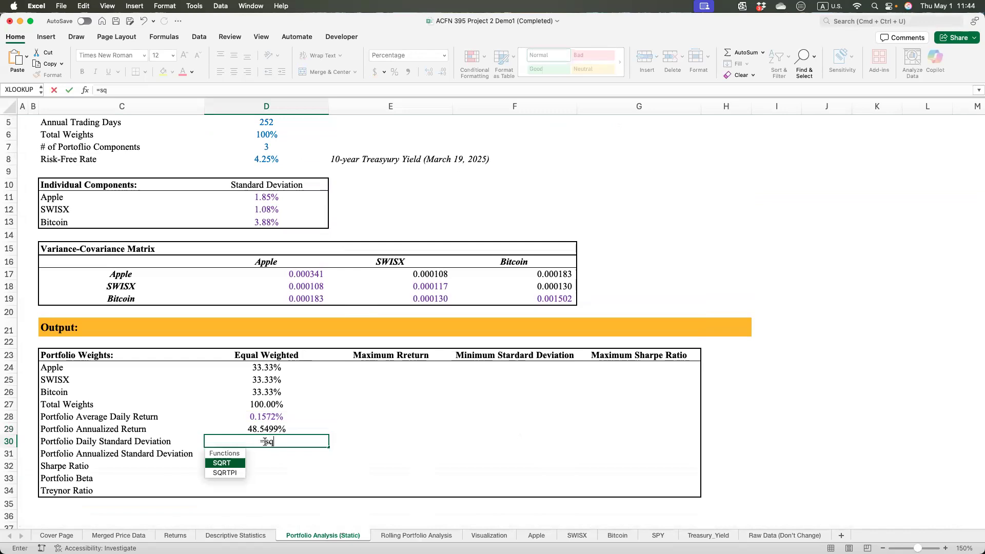
key("Tab")
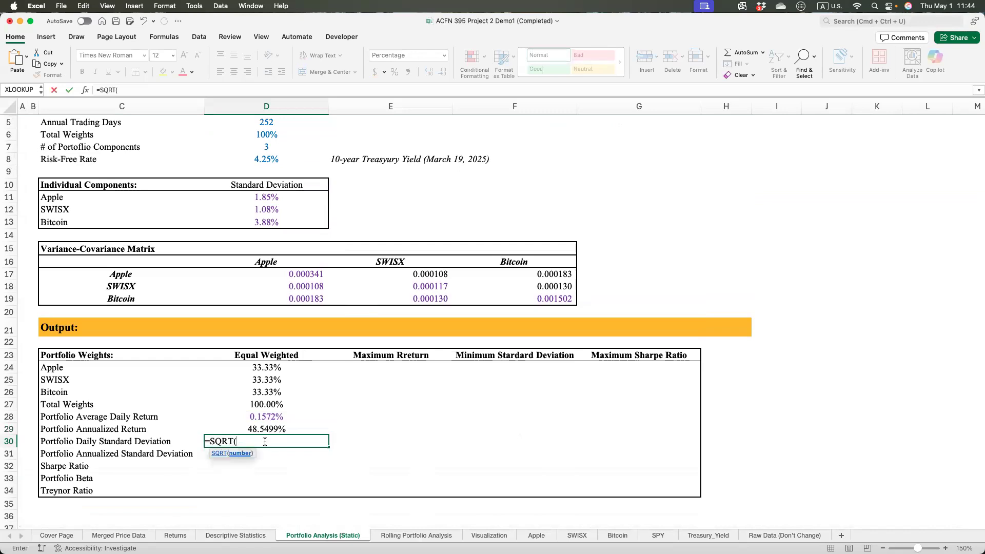
type("mmul")
key("Tab")
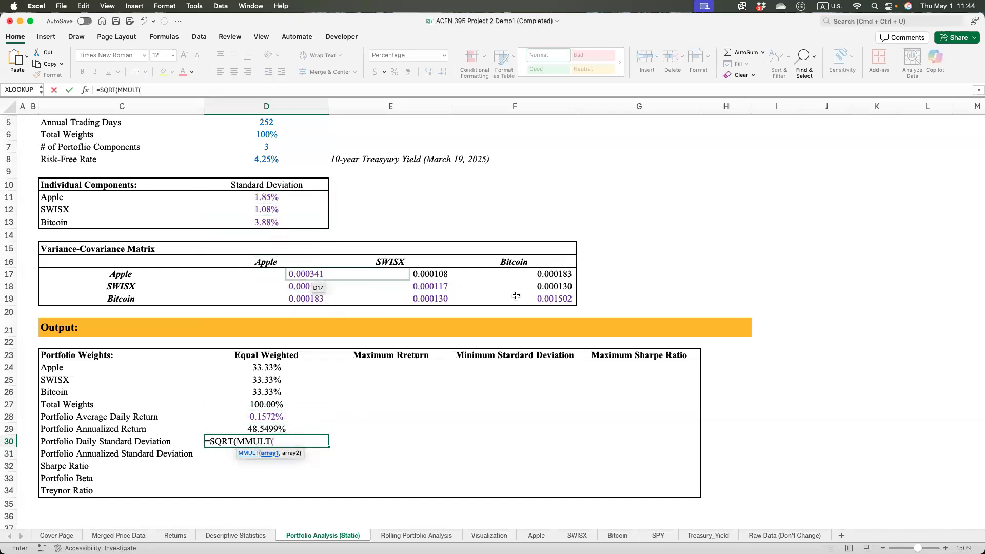
type("mm")
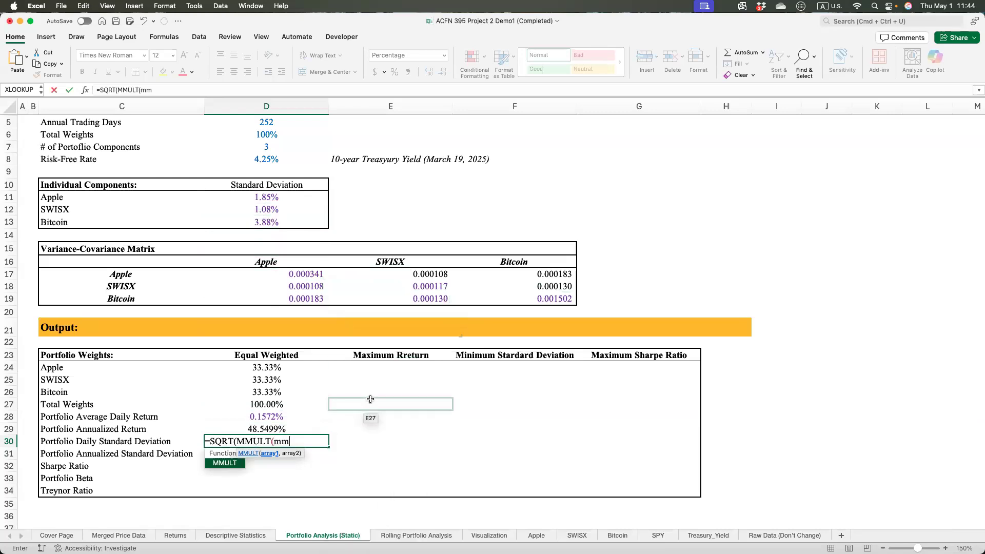
key("Tab")
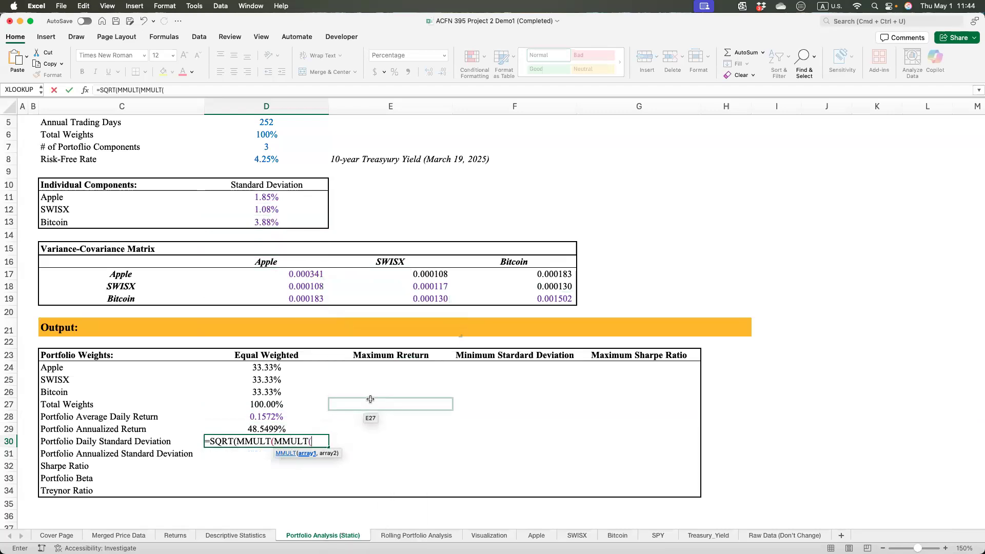
- Add TRANSPOSE(D11:D13) as the first array of the inner MMULT in the D30 formula
type("trans")
key("Down")
key("Tab")
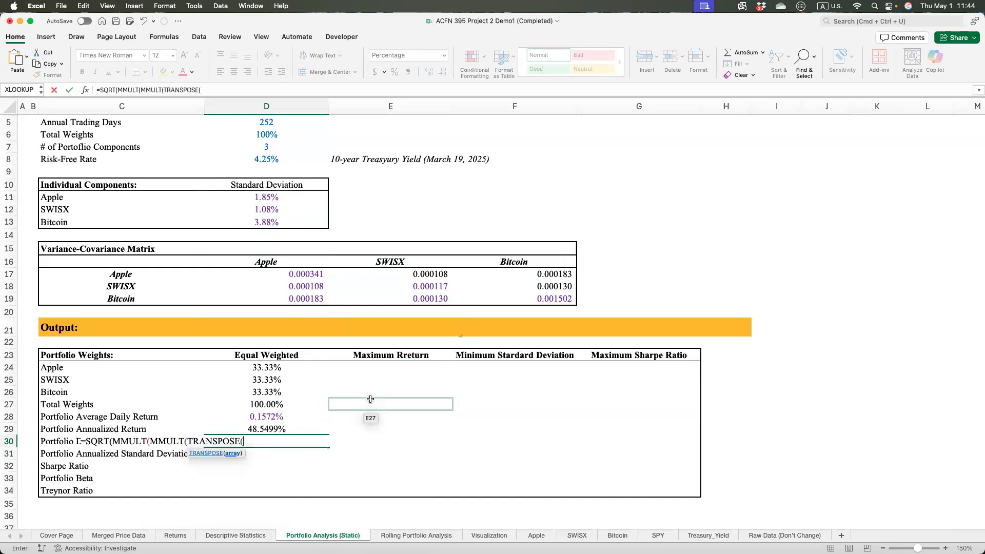
left_click_drag(271, 192, 271, 221)
type("),")
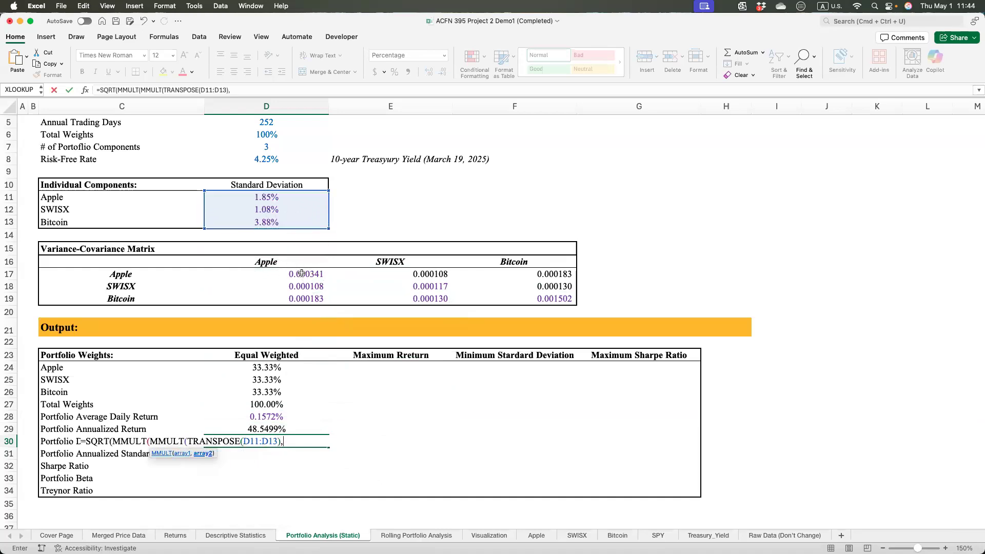
- Add the locked variance-covariance matrix $D$17:$F$19 to the inner MMULT and the equal weights D24:D26 as the outer MMULT's second array
left_click_drag(287, 273, 506, 296)
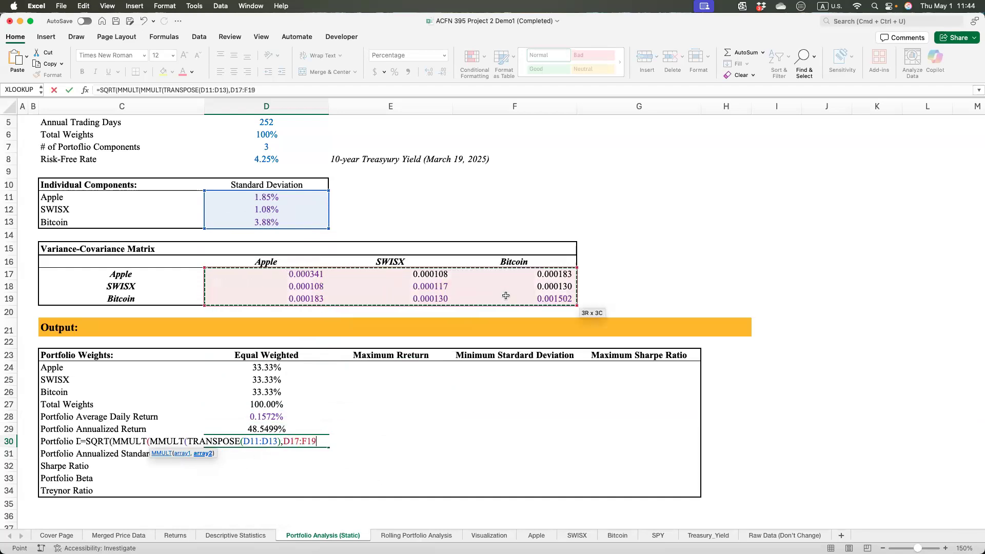
key("F4")
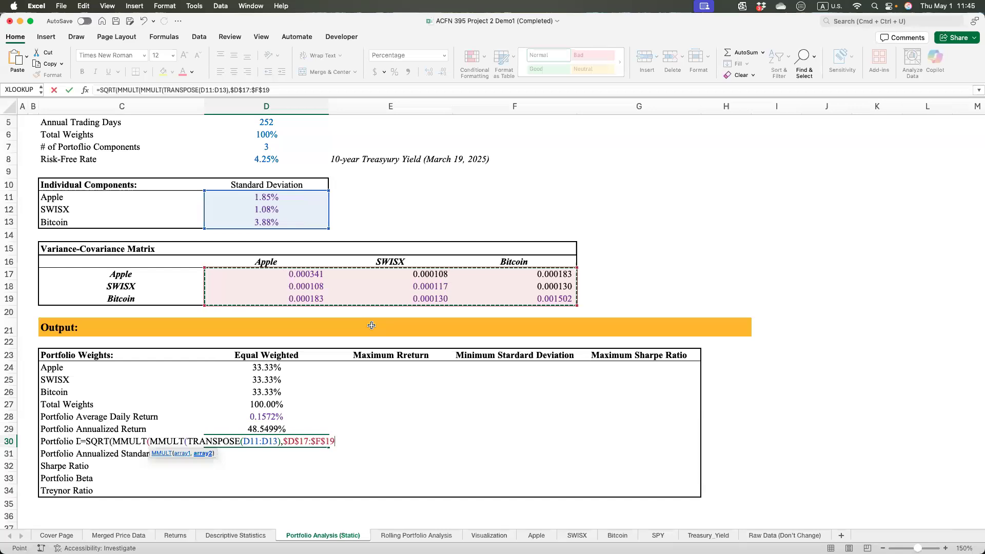
type("),")
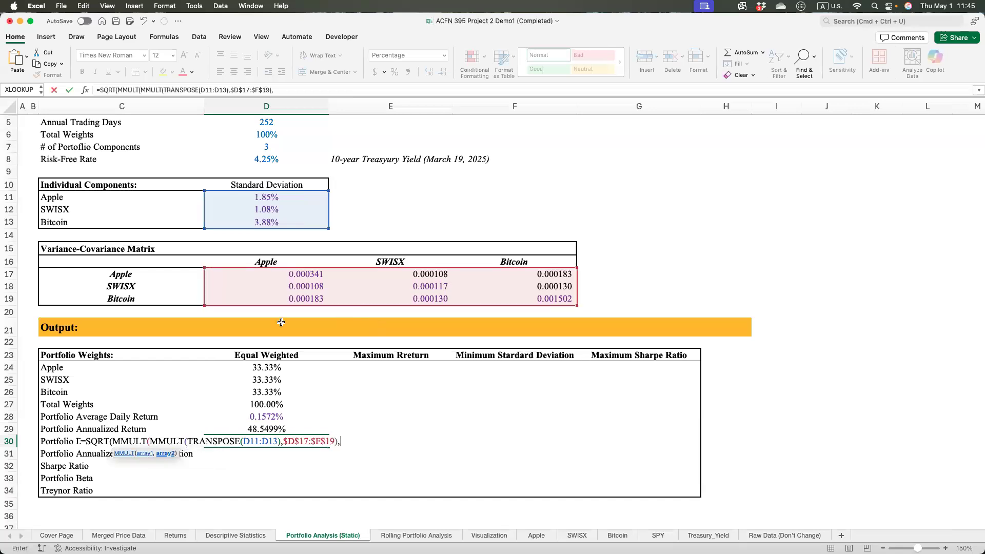
left_click_drag(259, 367, 258, 390)
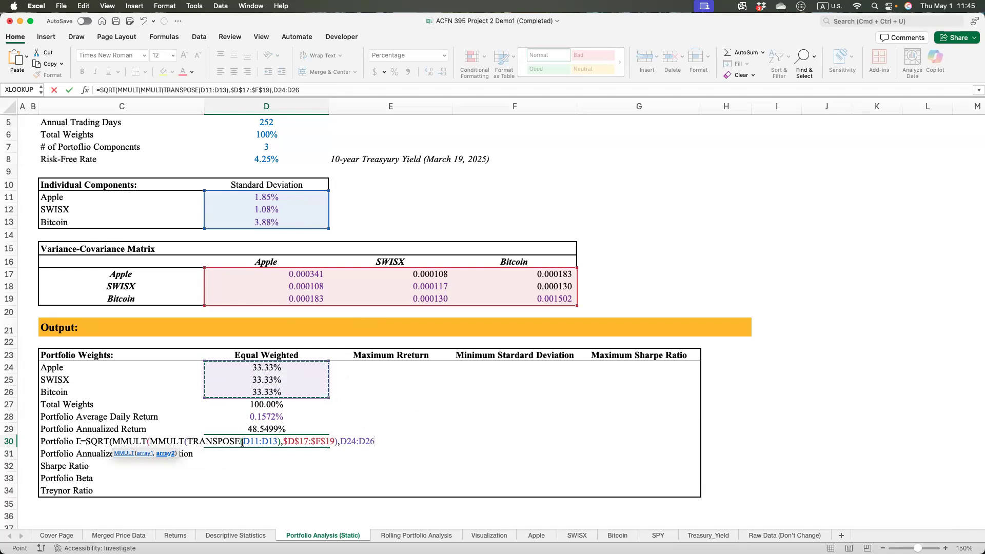
- Replace the TRANSPOSE range with the equal weights D24:D26, close the parentheses and enter the completed formula in D30
left_click_drag(256, 367, 256, 392)
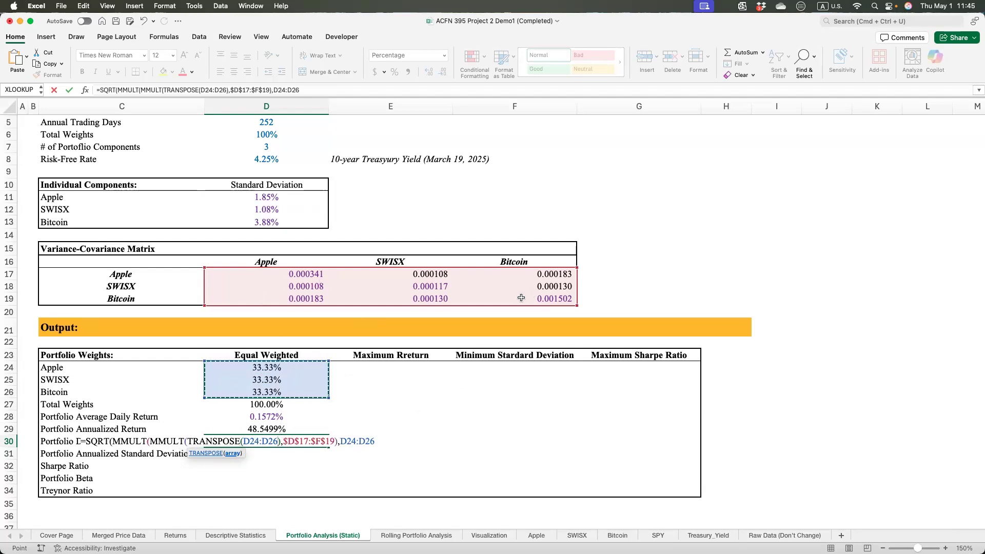
left_click(375, 441)
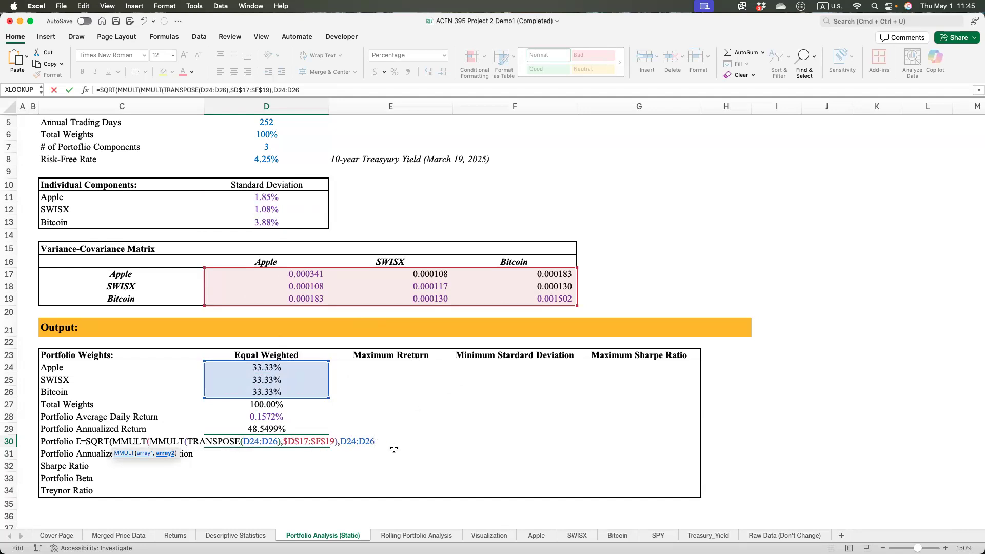
type("))")
key("Return")
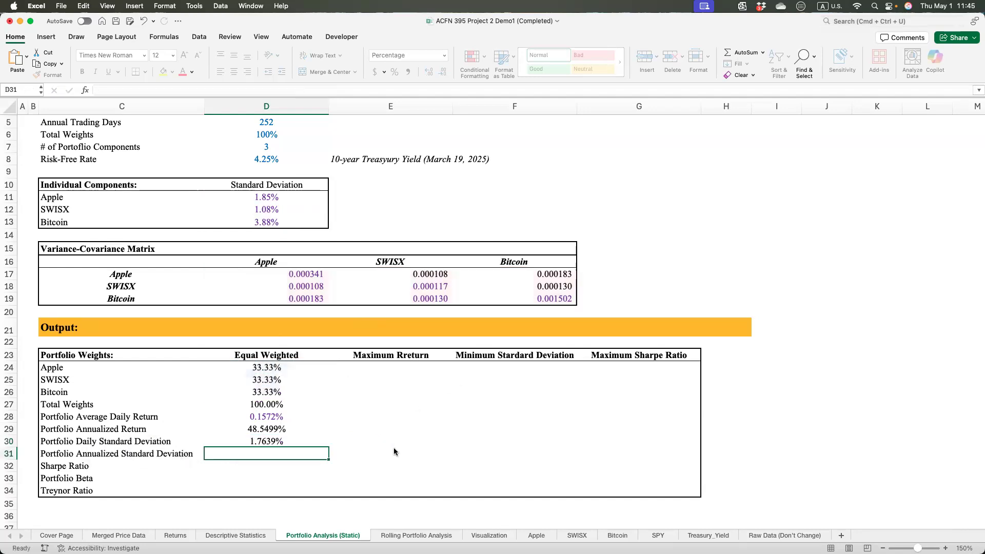
left_click(280, 442)
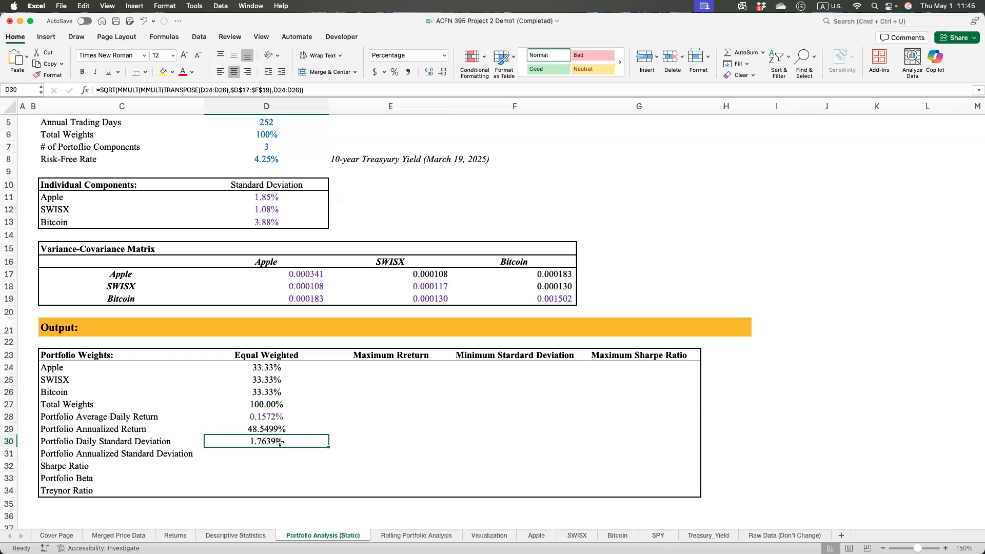
- Enter =D30*SQRT($D$5) in D31 as the Equal Weighted Portfolio Annualized Standard Deviation
left_click(278, 452)
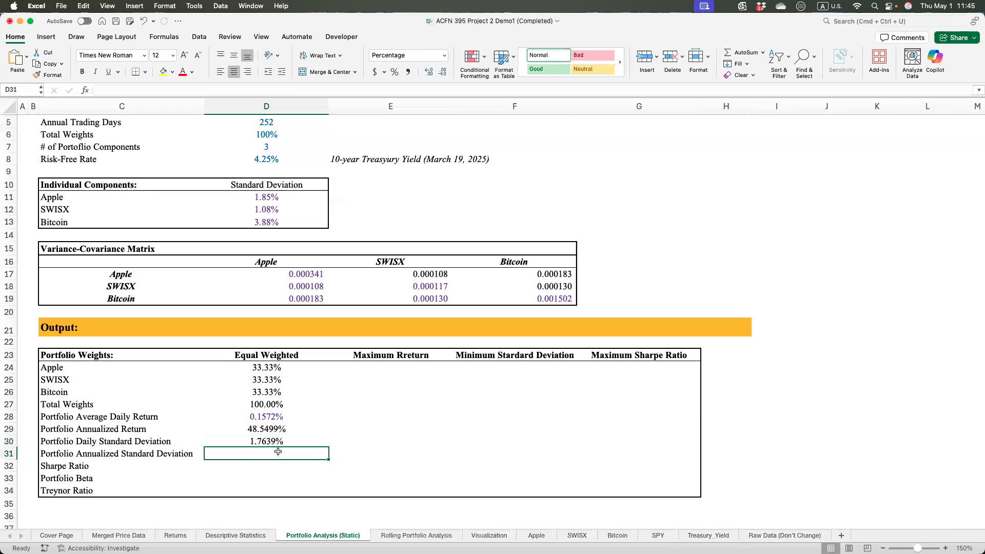
type("=")
key("Up")
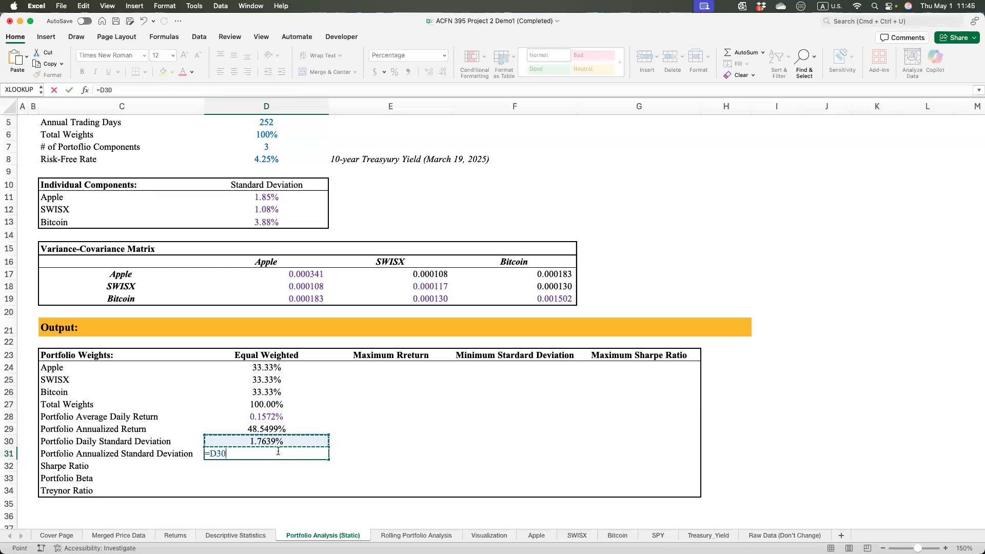
type("*s")
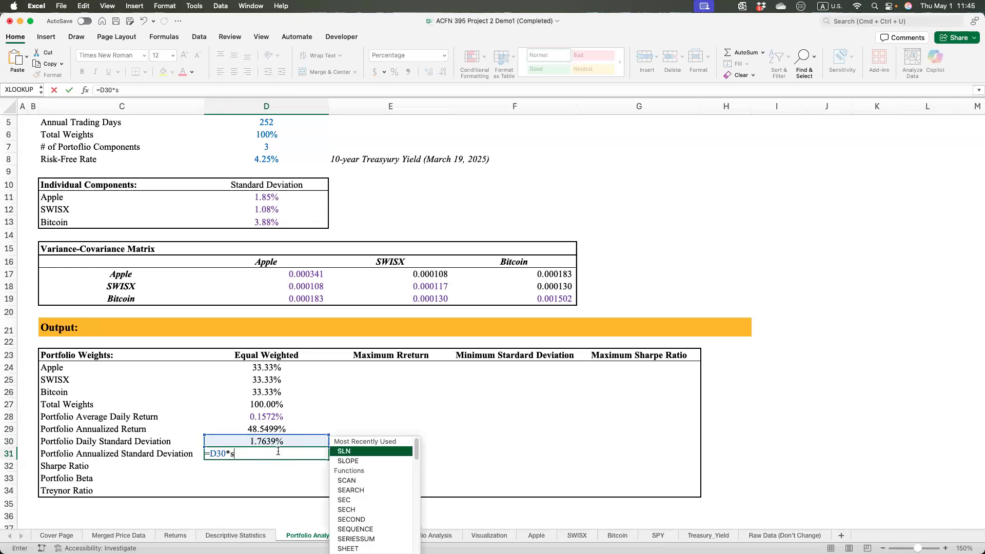
type("q")
key("Tab")
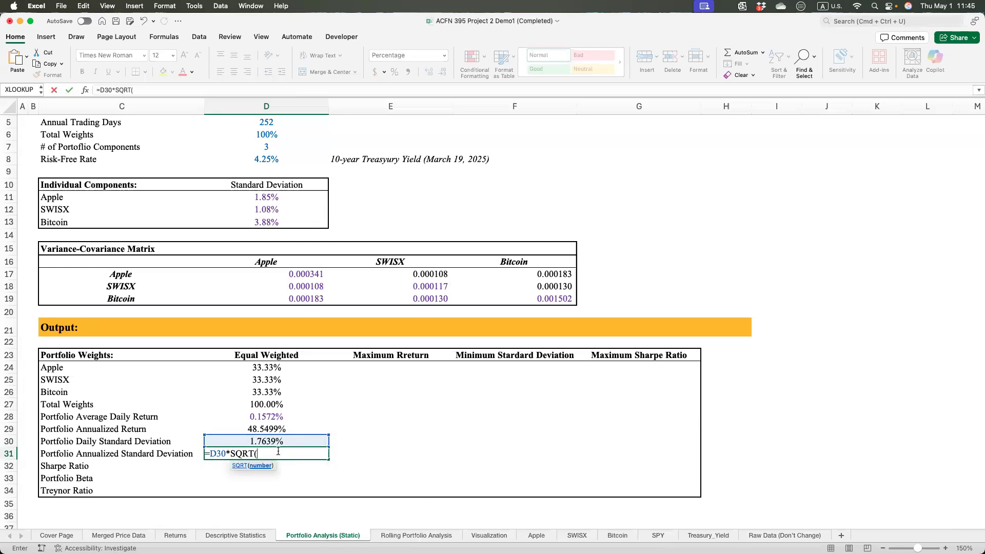
scroll(269, 179, "down", 1)
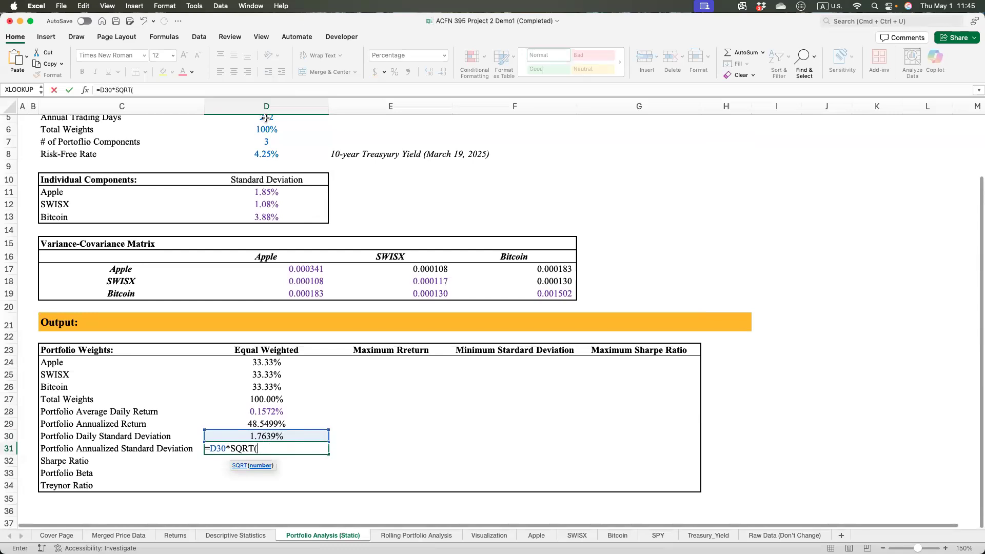
left_click(266, 119)
key("F4")
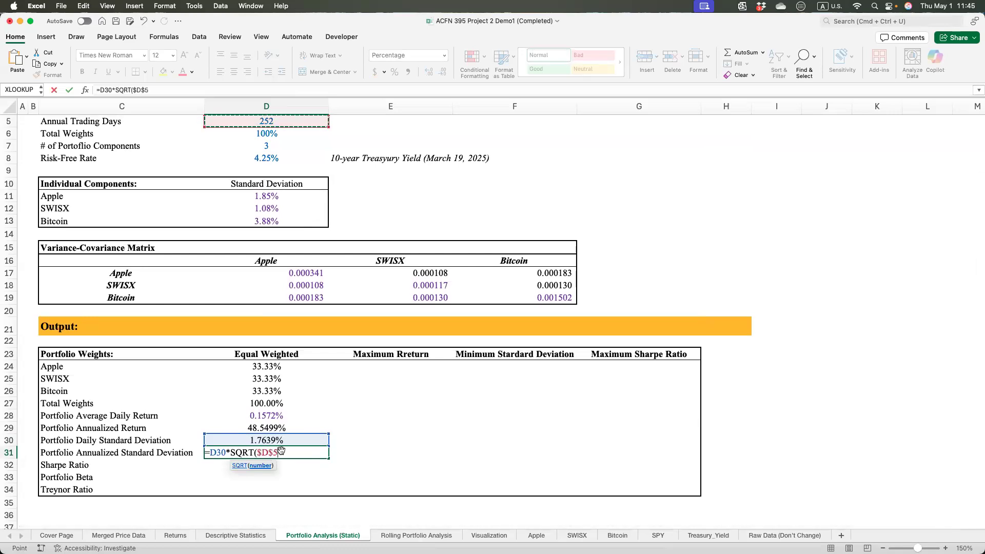
type(")")
key("Return")
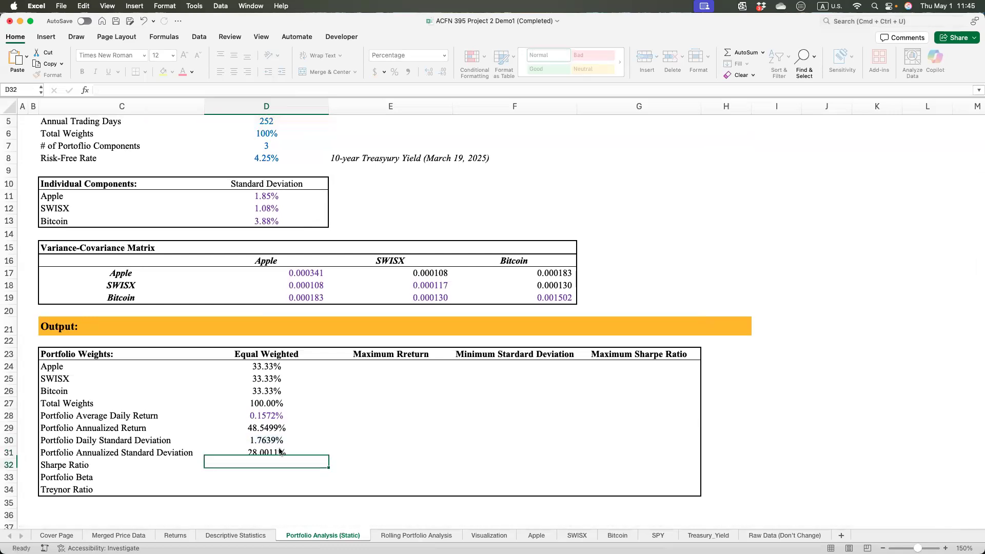
left_click(270, 450)
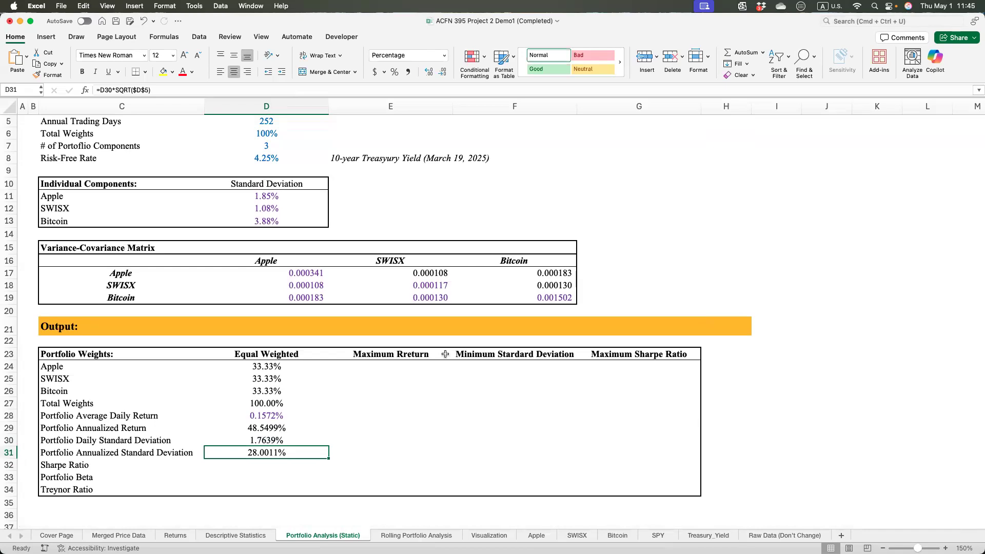
- Calculate the Equal Weighted Sharpe Ratio in D32 with =(D29-$D$8)/D31
left_click(258, 463)
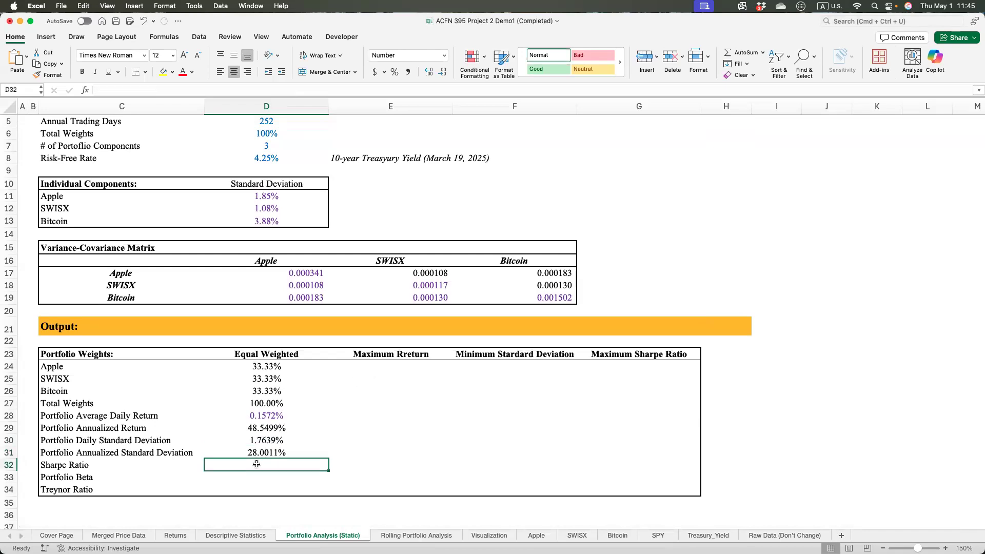
type("=(")
left_click(287, 427)
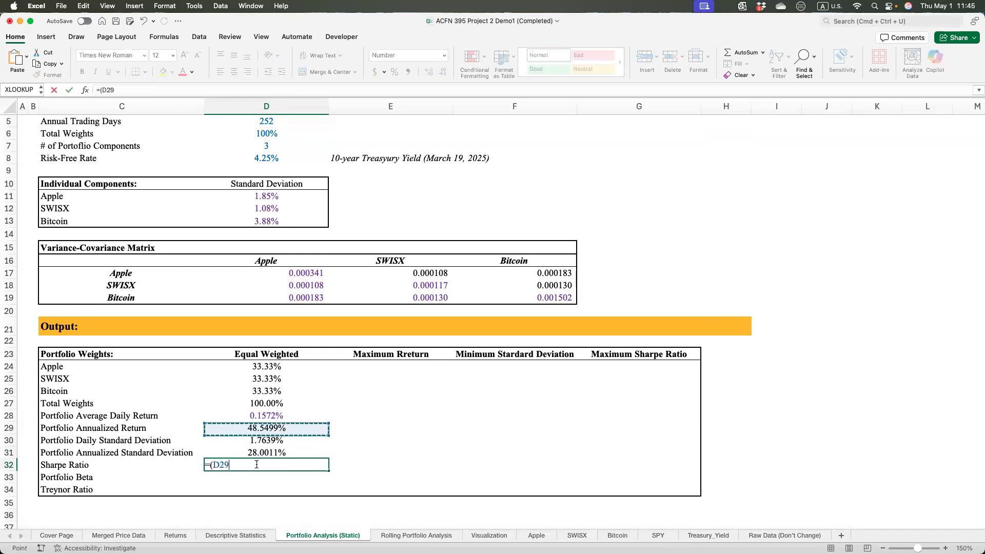
type("-")
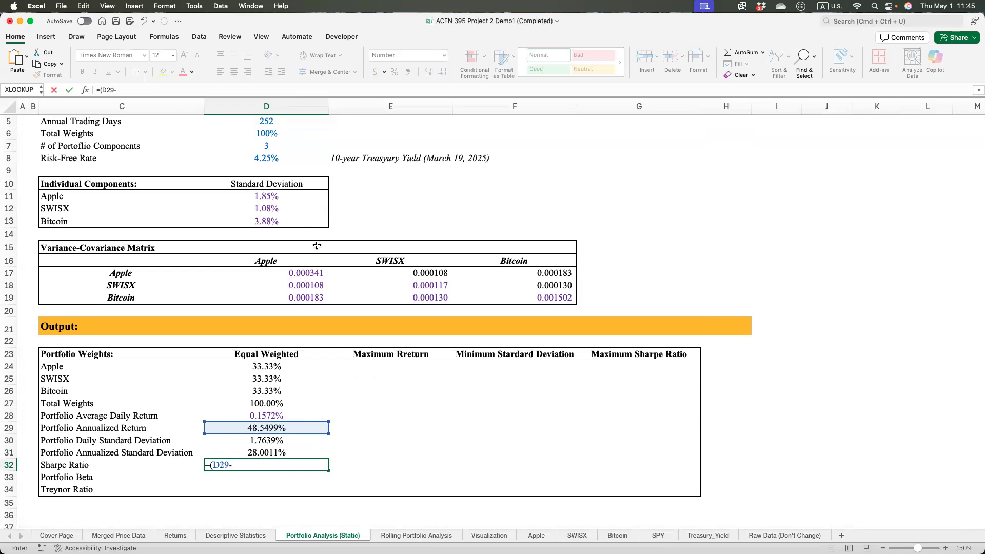
left_click(272, 155)
key("F4")
type(")/")
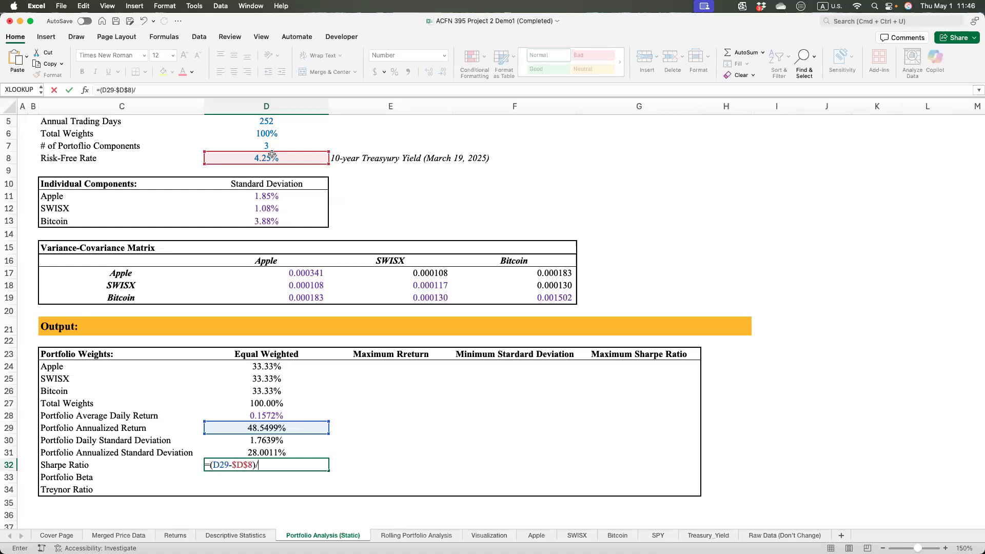
left_click(261, 454)
key("Return")
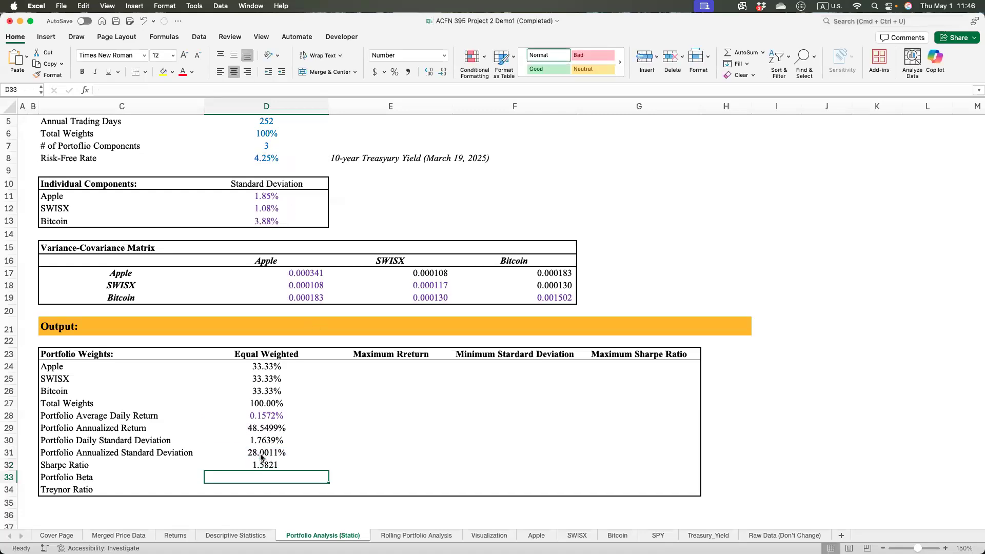
- Begin the Portfolio Beta formula in D33 with SLOPE, using the equal-weighted portfolio returns Returns!H5:H1260 as the known y values
left_click(258, 486)
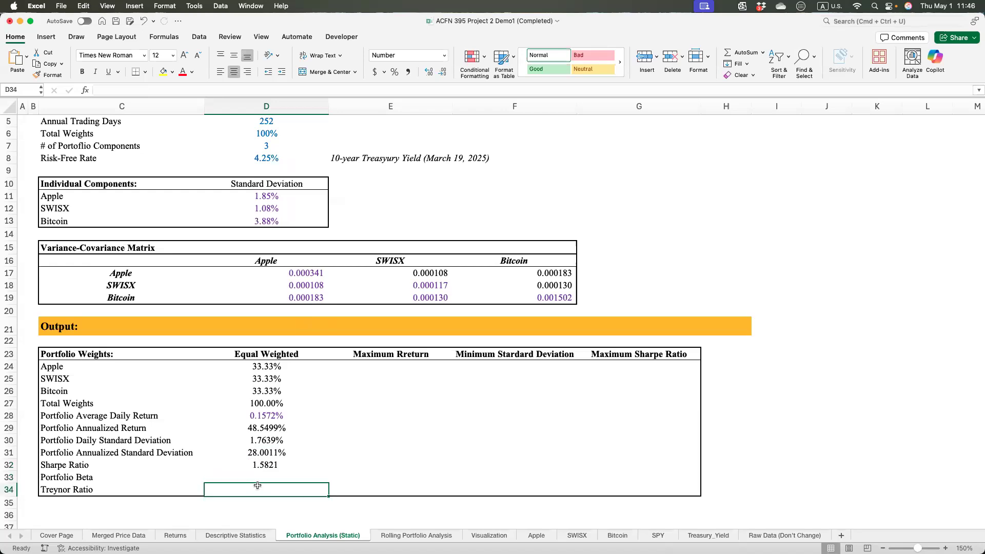
left_click(257, 476)
type("=slope")
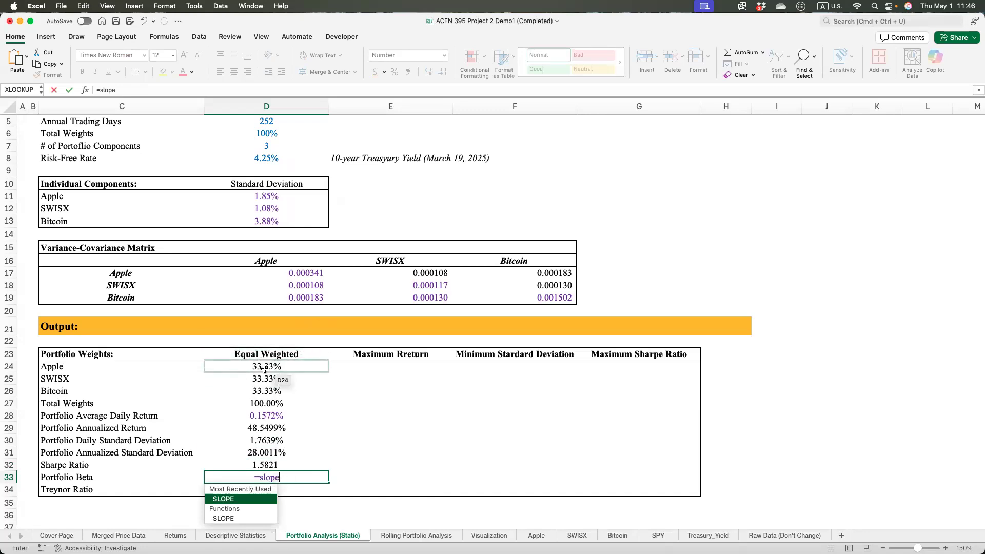
key("Tab")
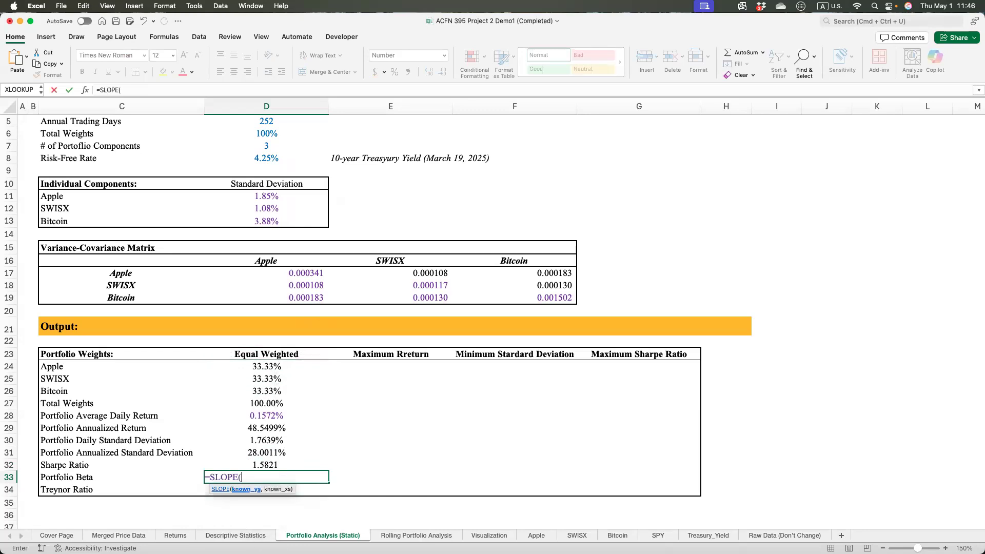
left_click(173, 536)
scroll(469, 292, "up", 20)
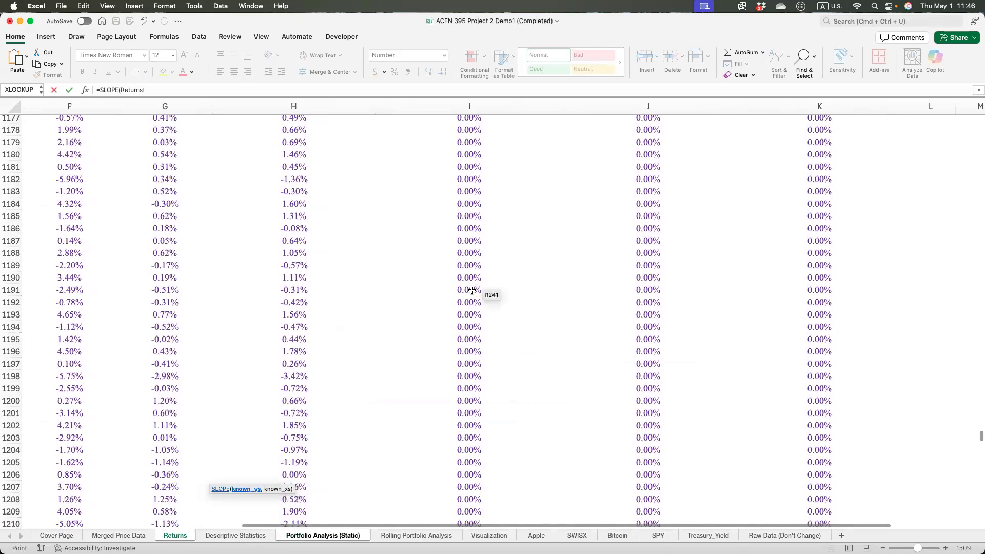
scroll(470, 301, "up", 20)
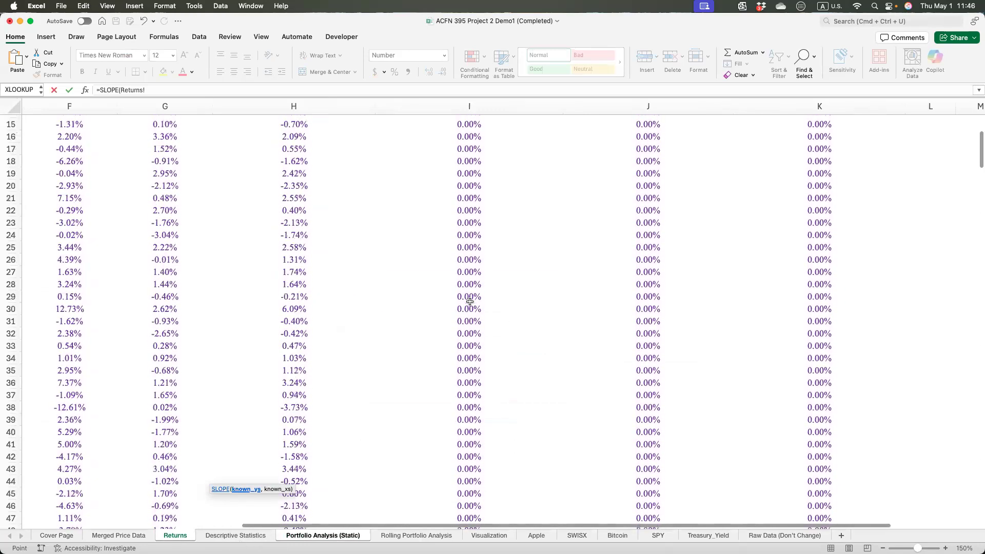
left_click(301, 181)
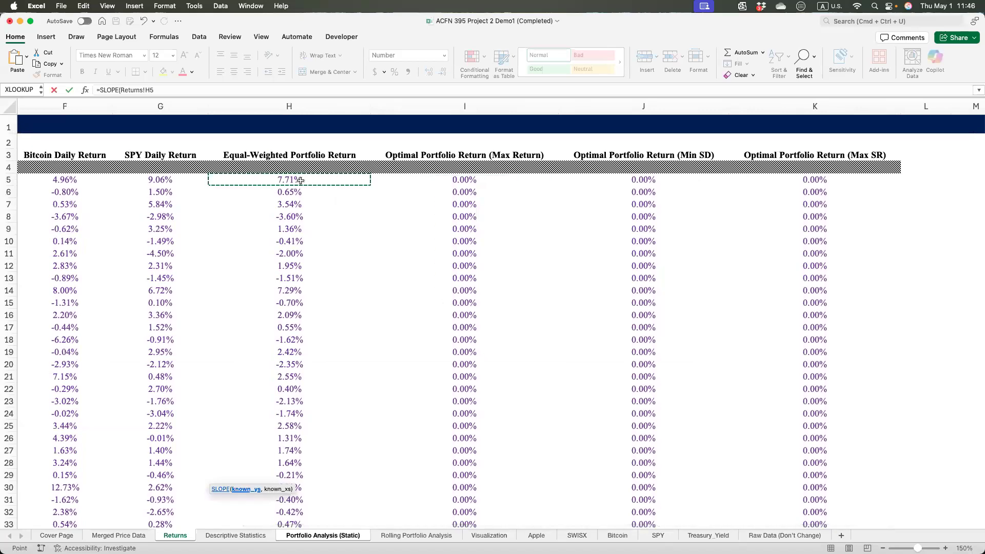
key("super+shift+Down")
type(",")
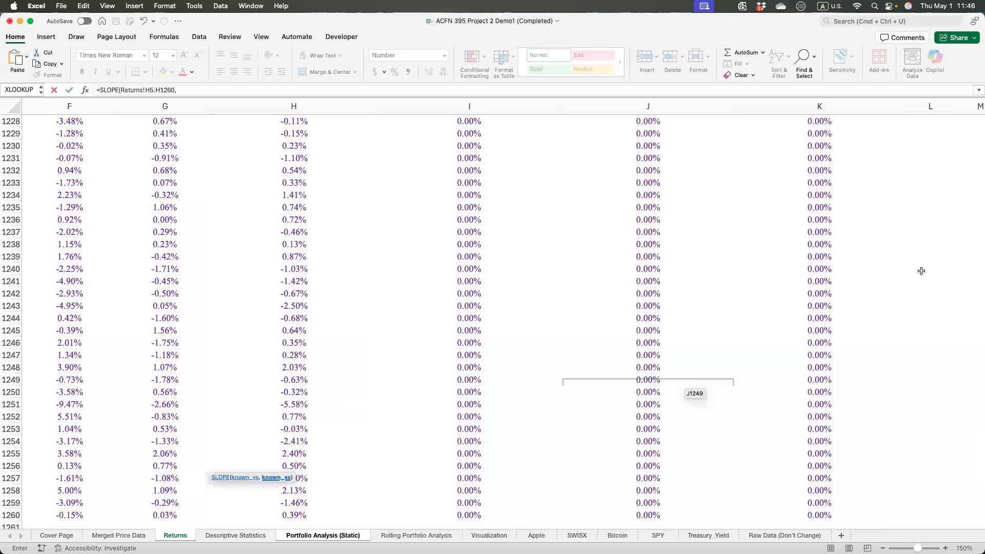
- Add the locked SPY daily returns Returns!$G$5:$G$1260 as the known x values and enter the beta formula
scroll(978, 354, "up", 20)
scroll(428, 231, "left", 5)
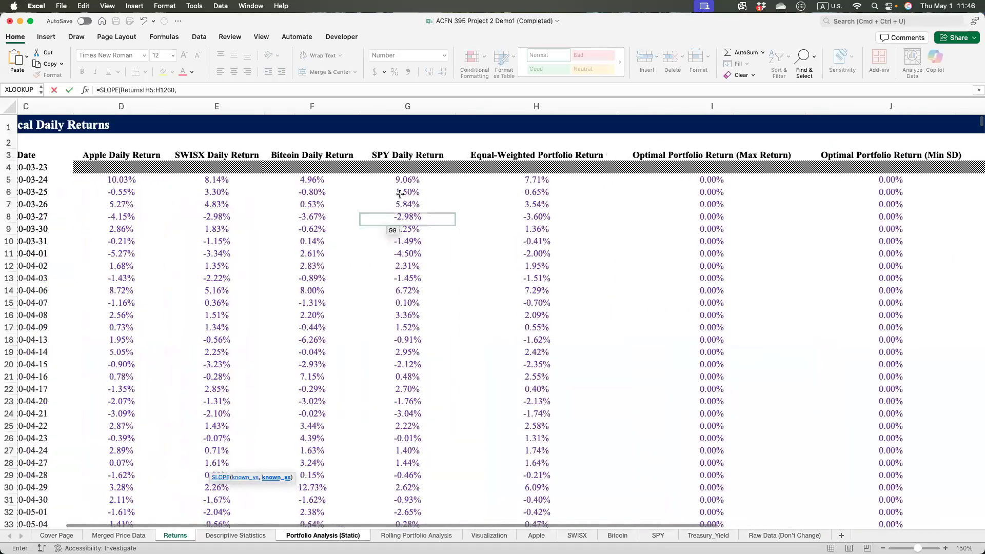
left_click(406, 178)
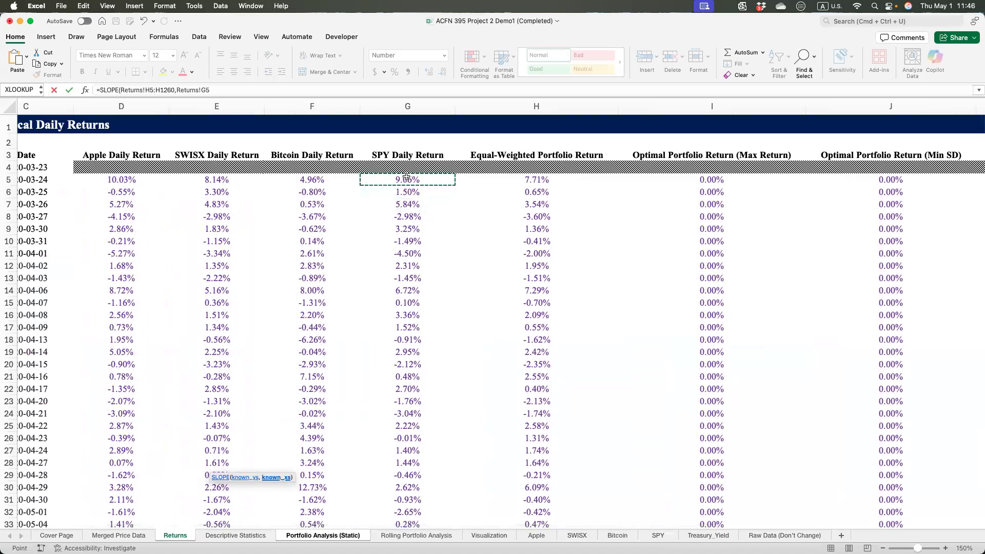
key("ctrl+shift+Down")
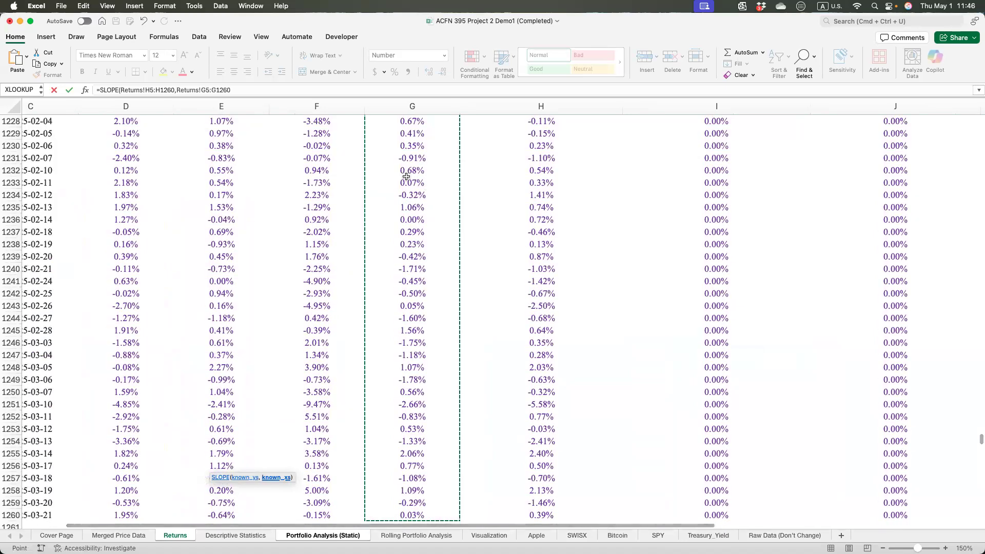
key("F4")
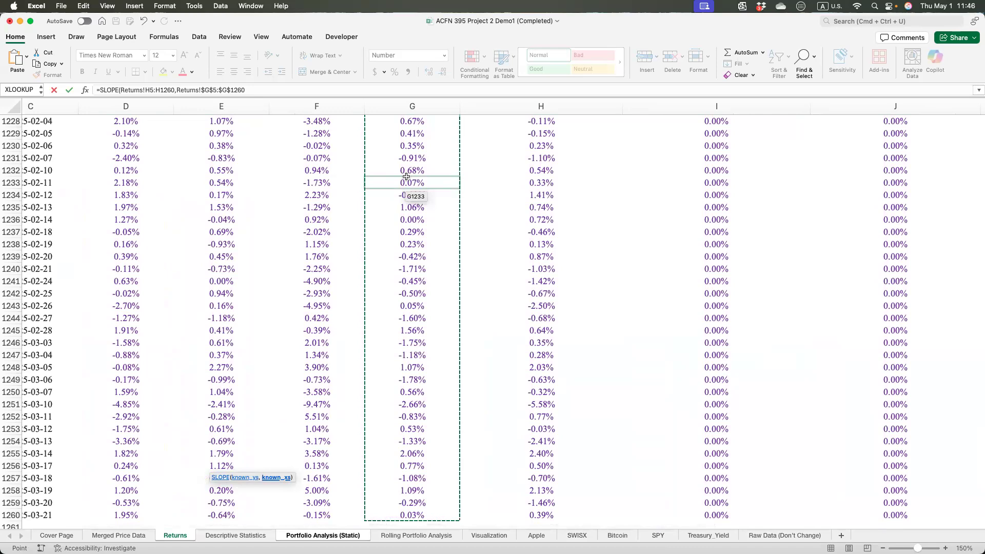
key("Return")
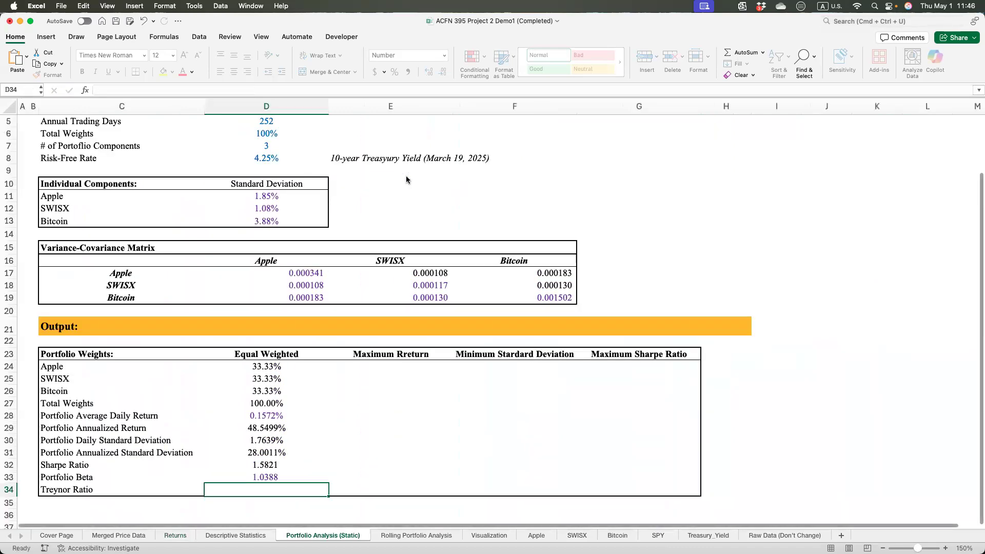
- Review the known y and known x ranges inside the Portfolio Beta formula in D33 without changing it
double_click(253, 479)
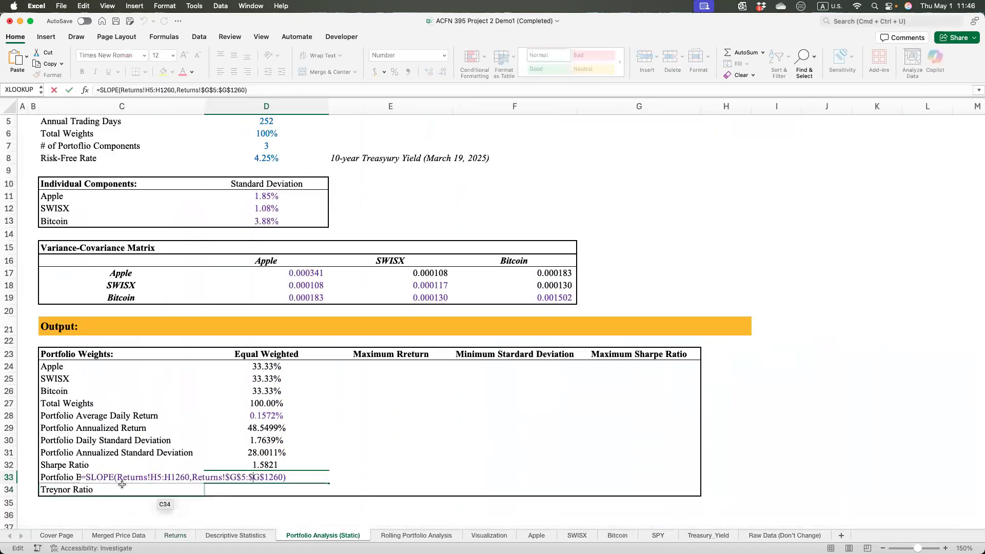
left_click_drag(117, 477, 274, 484)
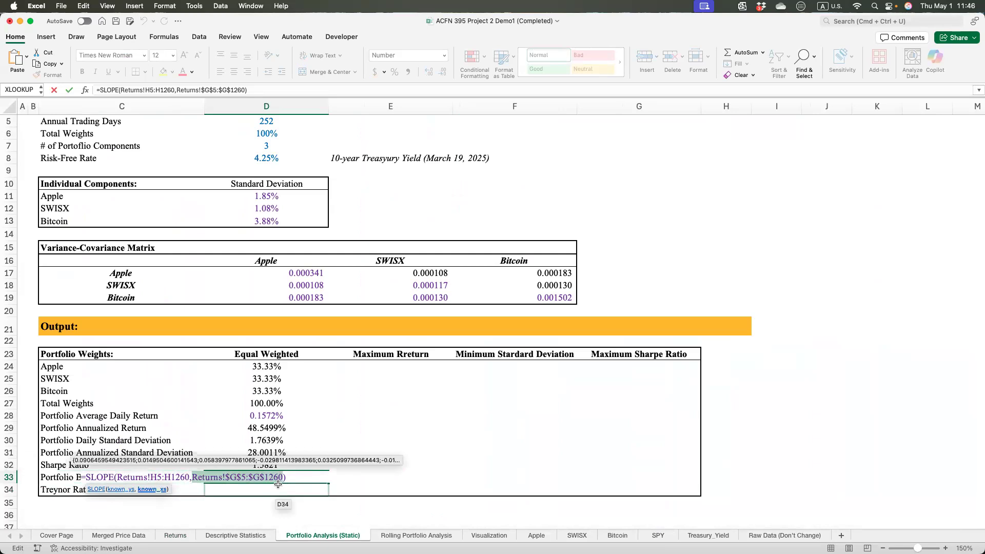
key("Escape")
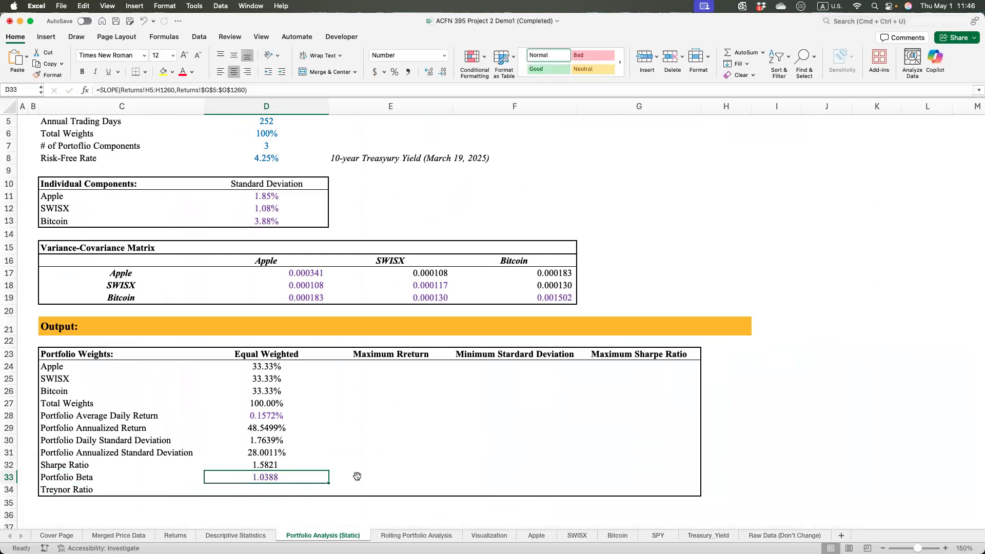
double_click(281, 478)
left_click_drag(121, 478, 191, 478)
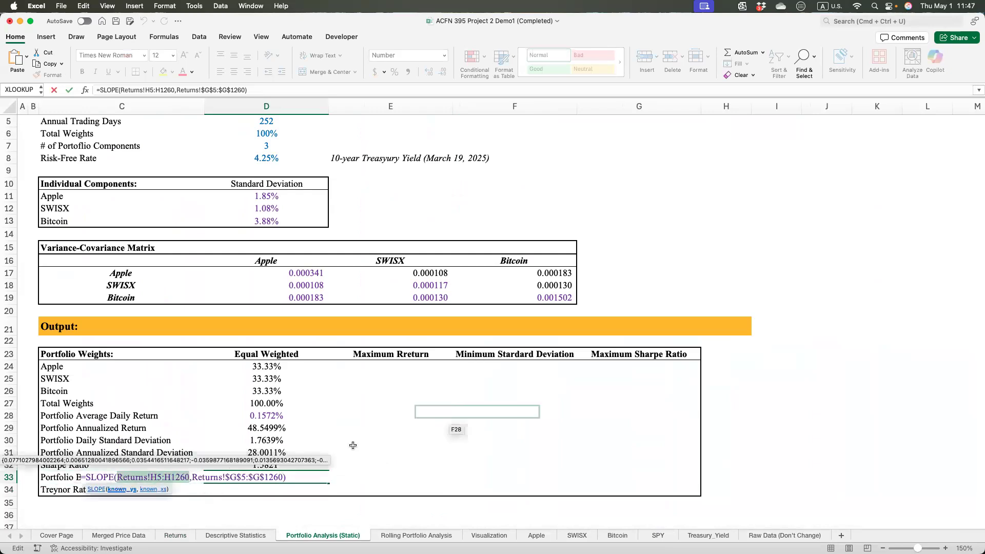
key("Escape")
- Begin the Equal Weighted Treynor Ratio formula in D34 with =(D29-, referencing the annualized return
left_click(266, 488)
type("=")
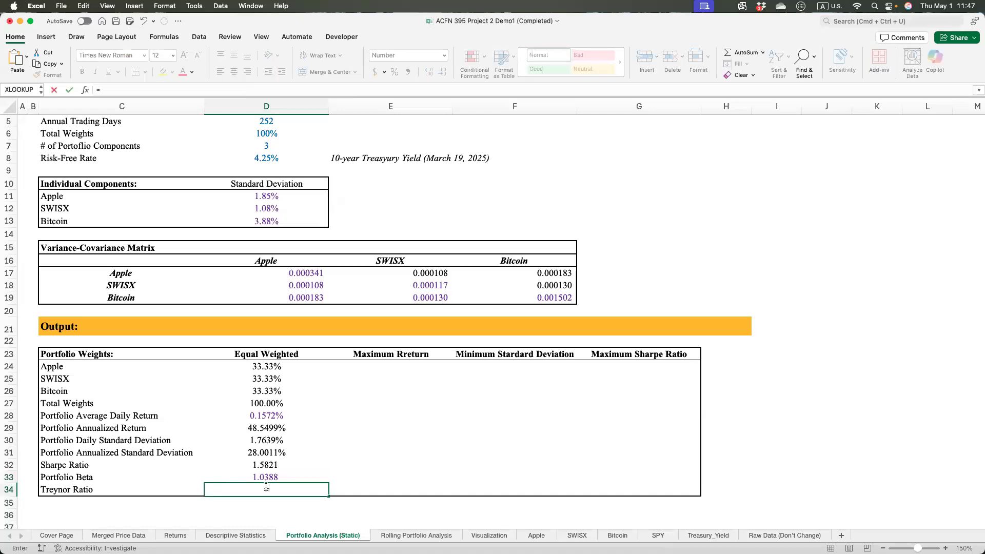
type("(")
key("Up")
key("Up")
key("Up")
key("Up")
key("Up")
type("-")
- Subtract the locked risk-free rate $D$8, divide by the beta in D33 and enter the Treynor Ratio formula
left_click(267, 155)
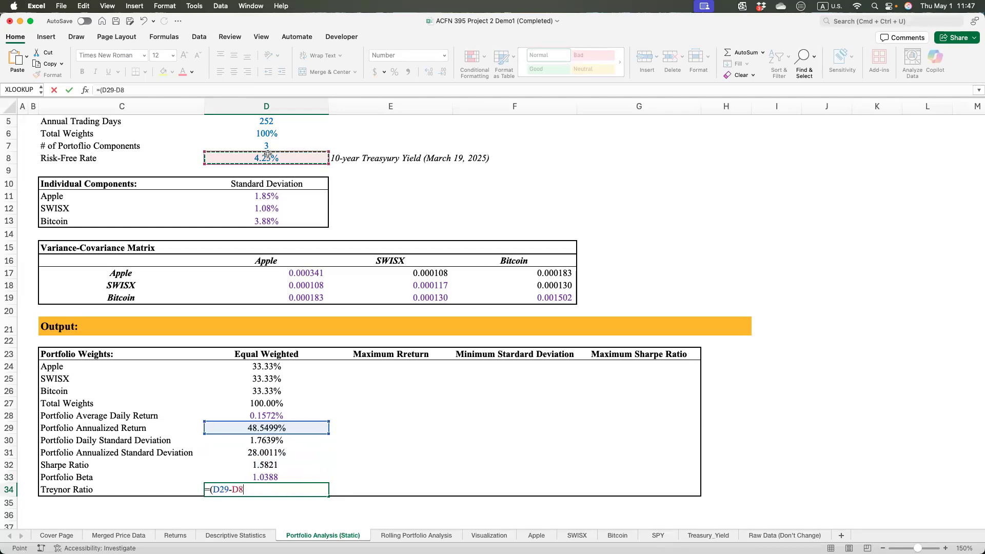
key("F4")
type(")")
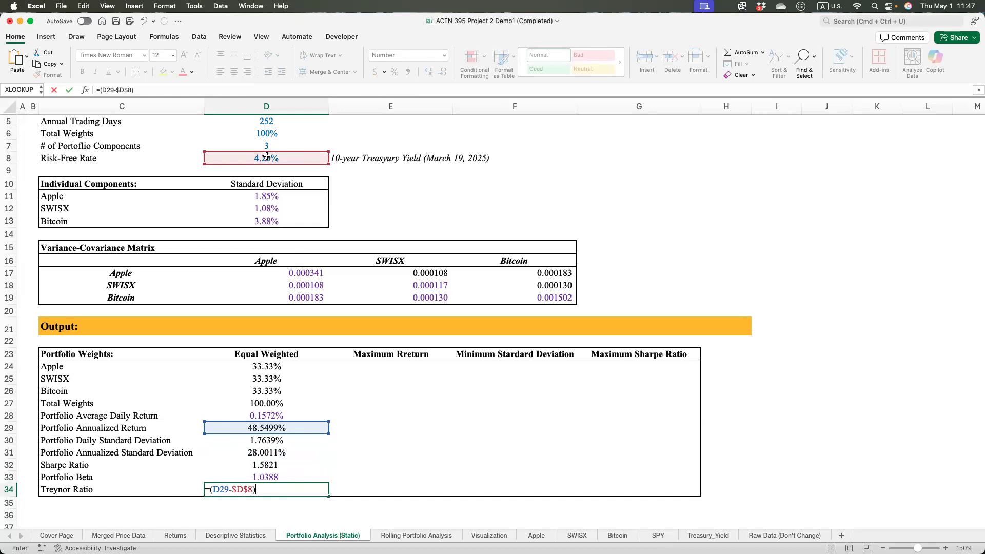
type("/")
left_click(256, 474)
key("Return")
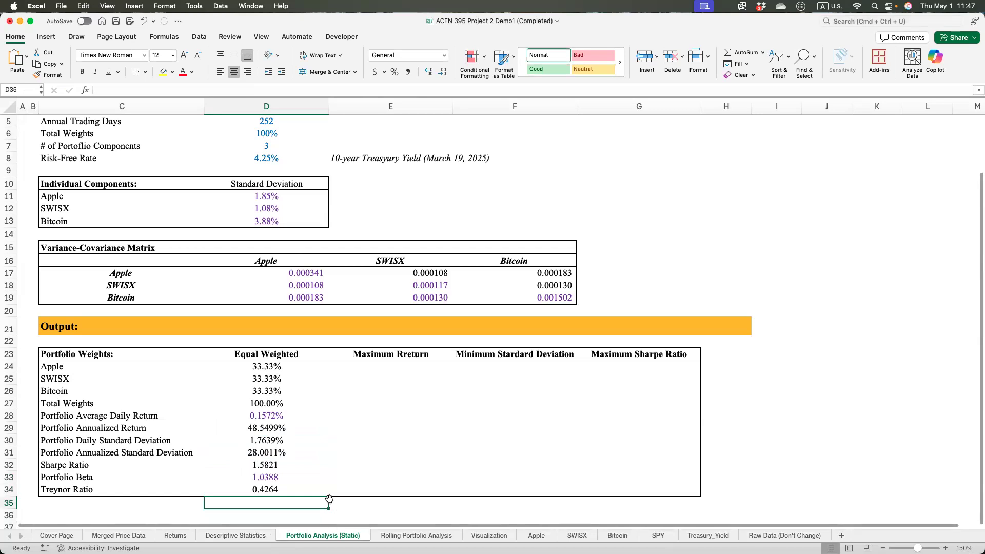
- Copy the Equal Weighted formulas D24:D34 across to the other three portfolio columns through G34, pasting formulas and number formats only
left_click_drag(275, 371, 277, 488)
key("super+c")
left_click_drag(305, 373, 640, 489)
key("ctrl+super+v")
left_click(514, 170)
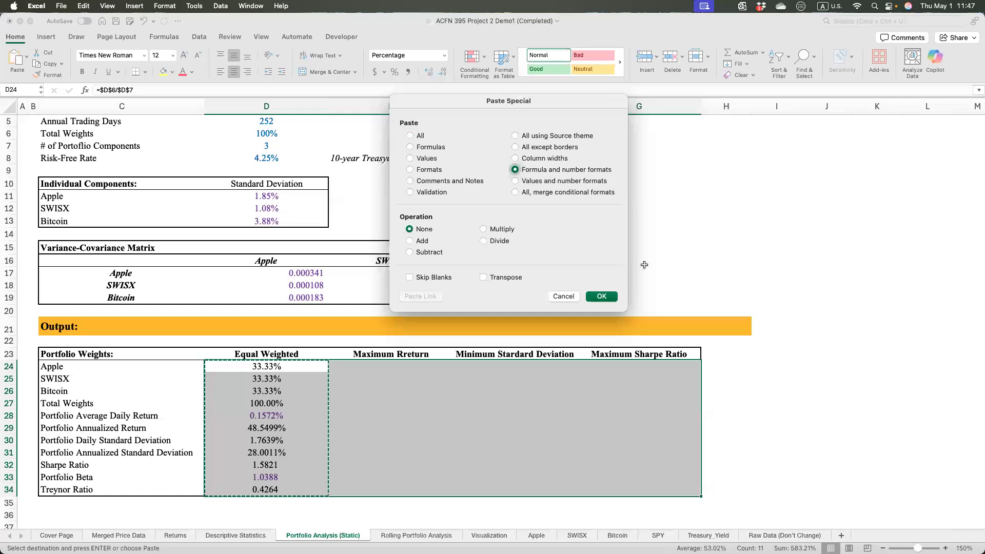
left_click(603, 297)
right_click(428, 267)
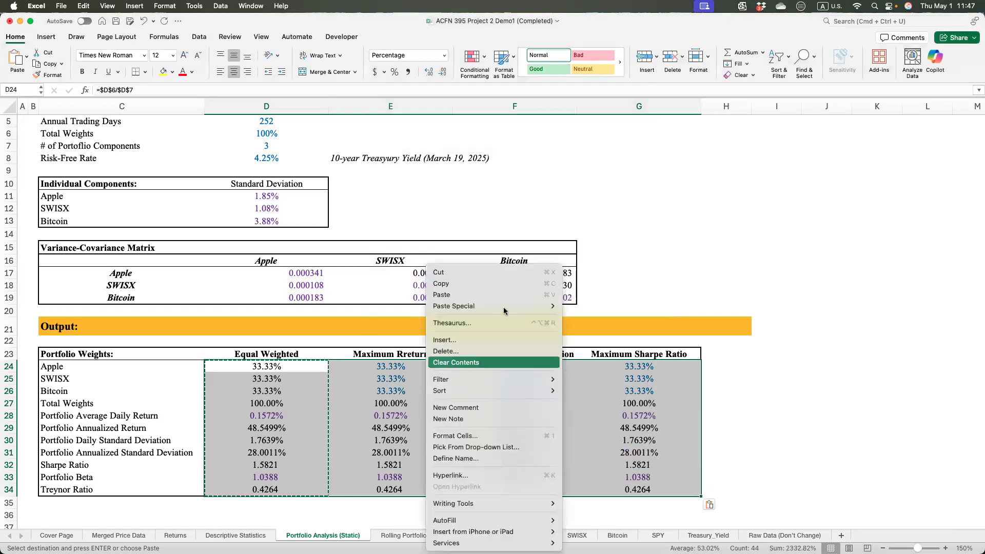
mouse_move(505, 308)
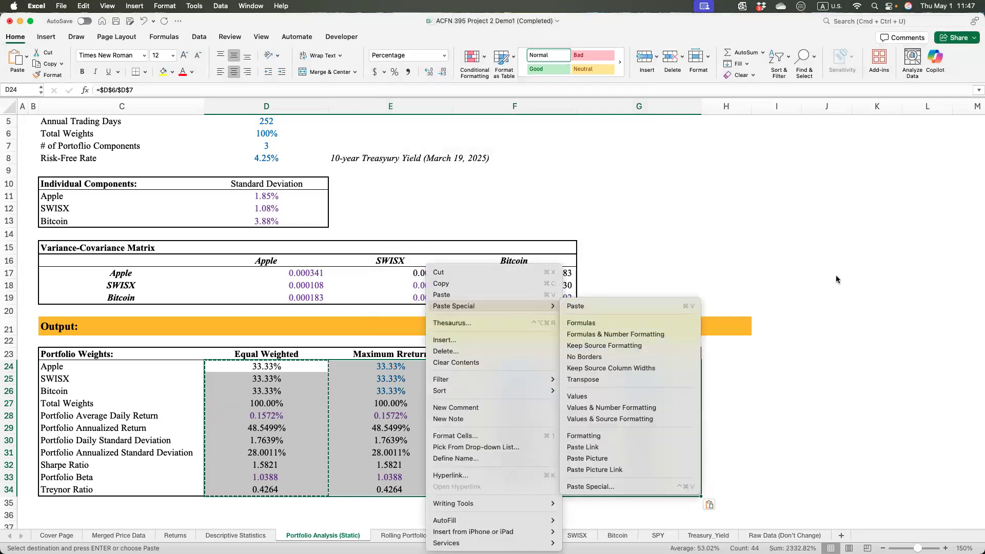
left_click(835, 276)
type("`")
left_click(739, 411)
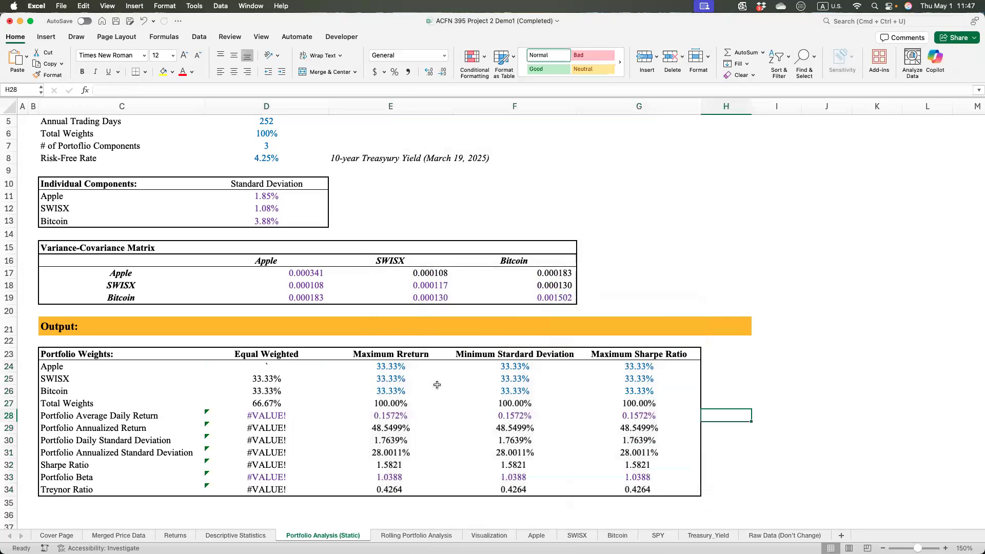
key("super+z")
left_click(572, 430)
- Review the four portfolios' weights and results in the output table, and their daily return columns H:K on the Returns sheet
left_click_drag(400, 368, 641, 478)
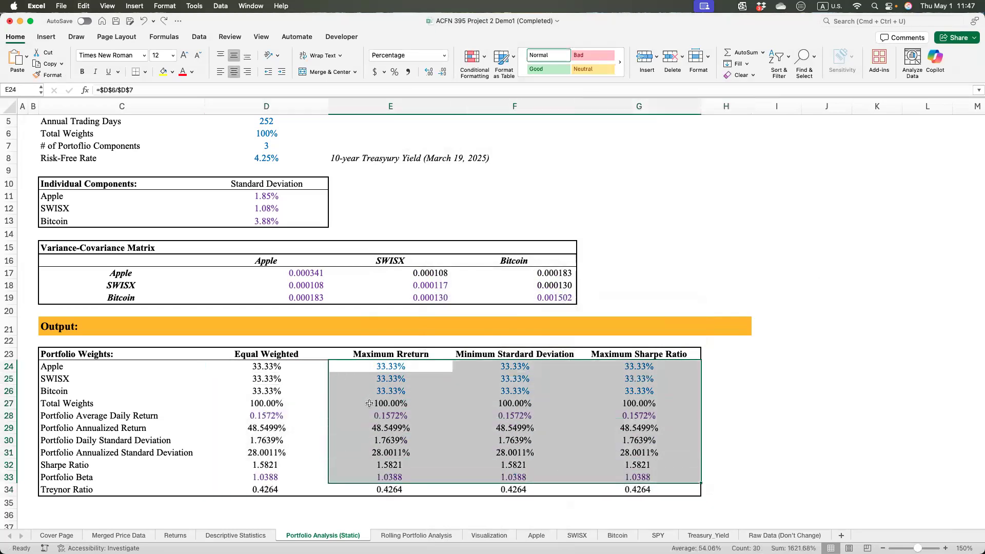
left_click(513, 414)
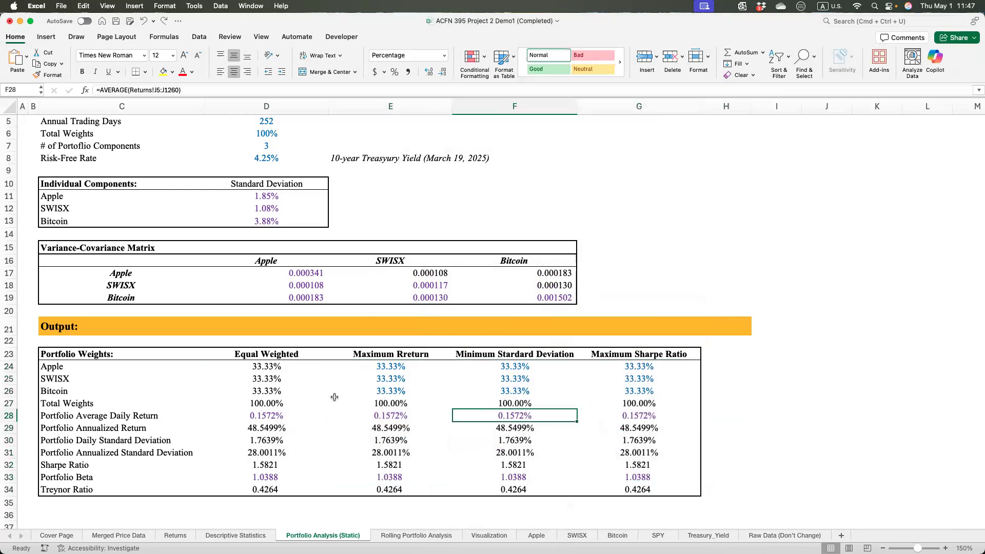
left_click_drag(378, 369, 599, 396)
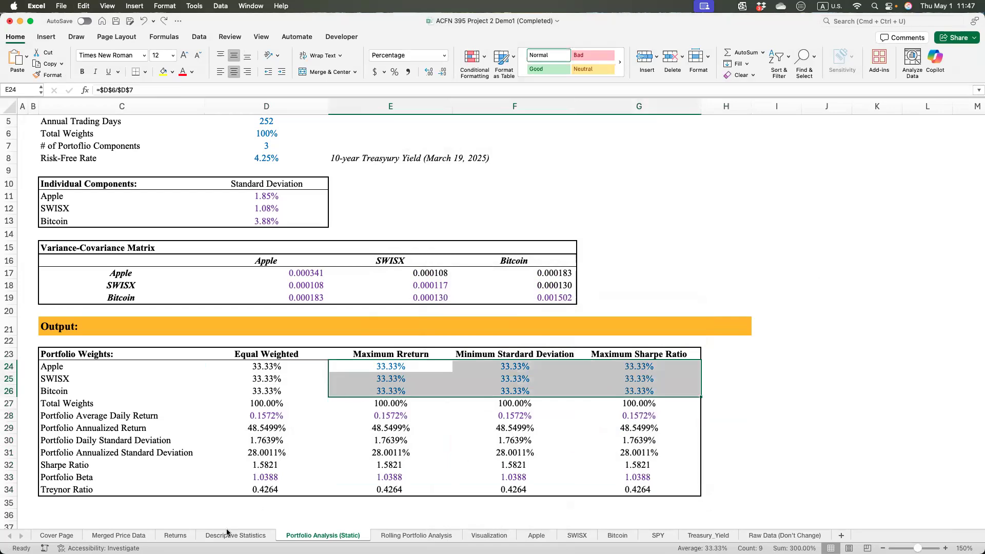
left_click_drag(297, 367, 547, 505)
left_click(187, 531)
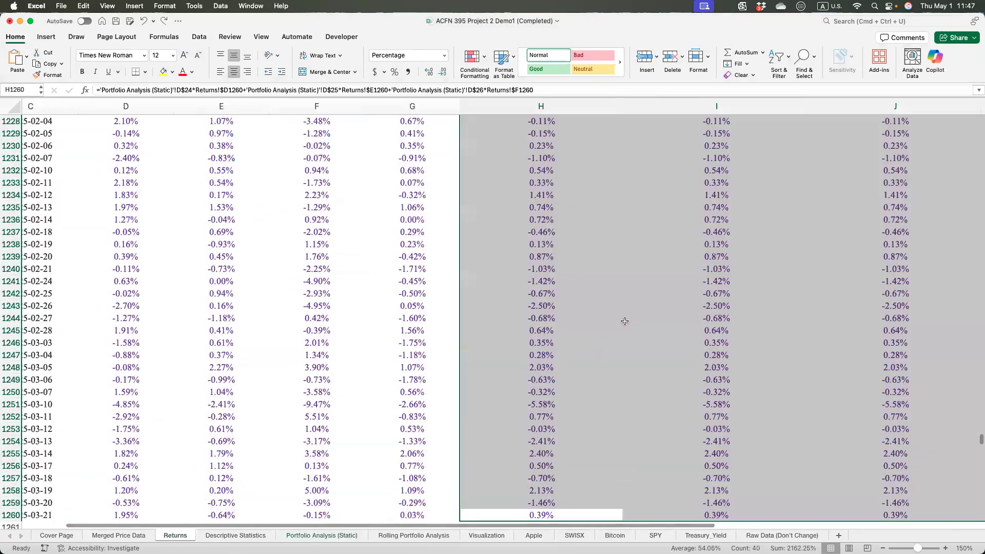
scroll(614, 316, "right", 5)
scroll(614, 317, "up", 20)
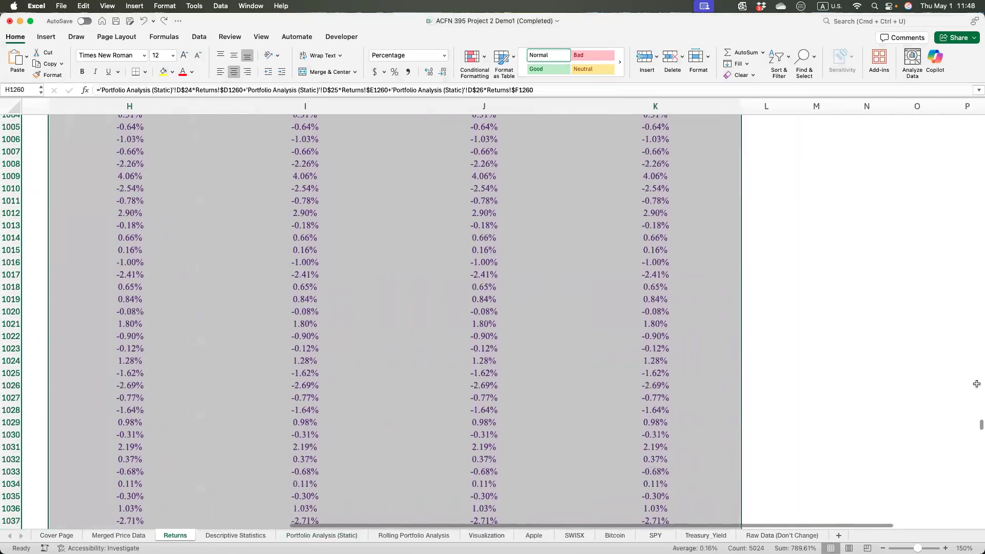
scroll(906, 390, "left", 3)
scroll(906, 386, "up", 20)
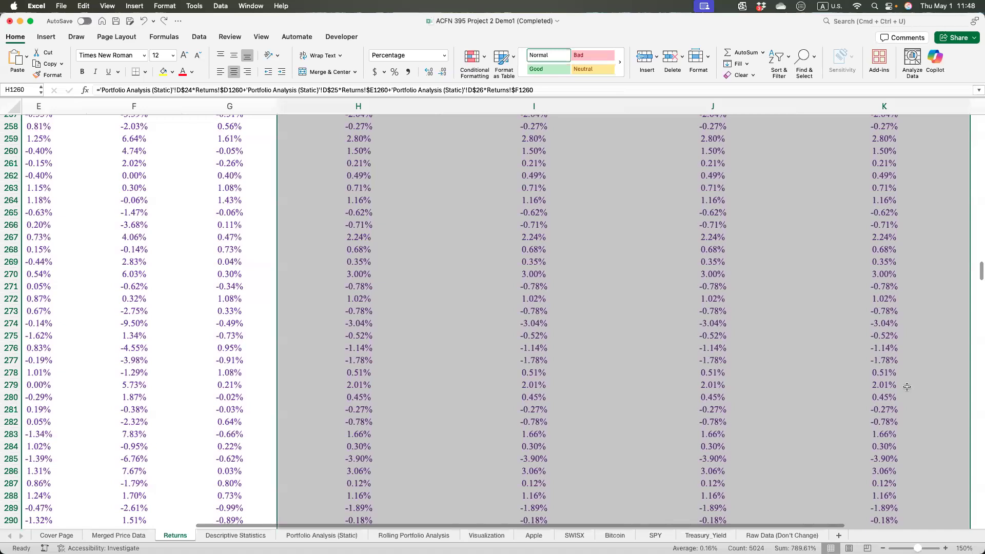
left_click(578, 253)
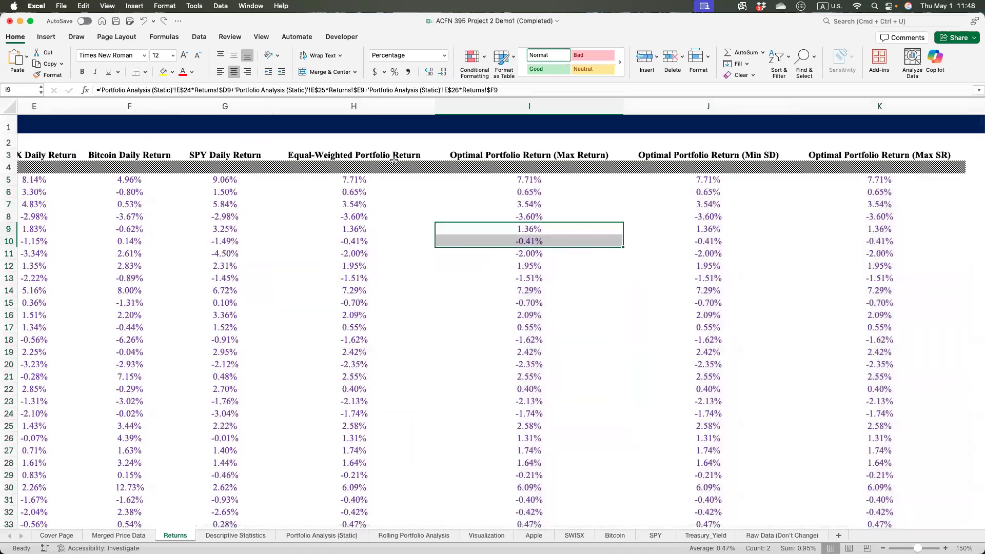
left_click_drag(341, 180, 815, 241)
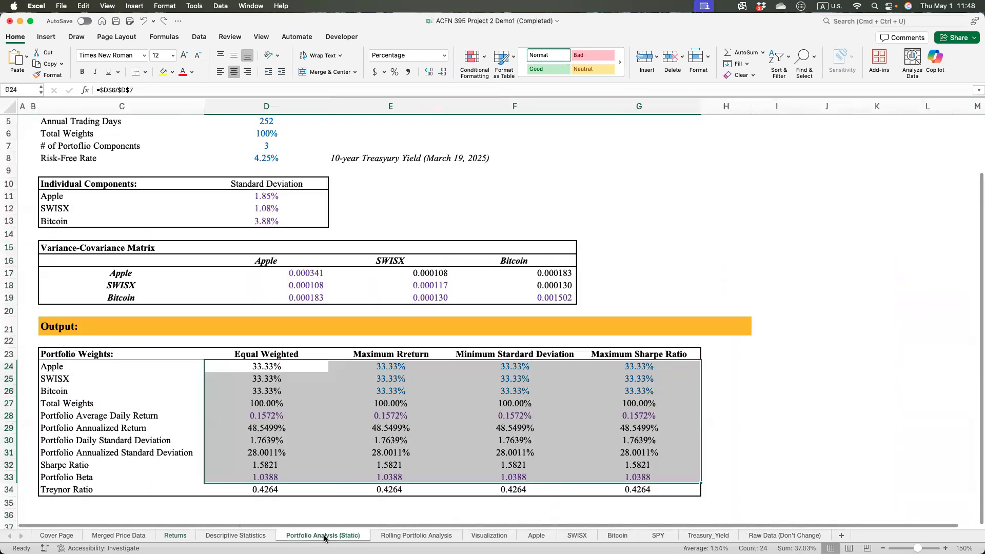
left_click(322, 535)
- Highlight the Maximum Return portfolio's average daily return in E28 with a yellow fill
left_click(403, 369)
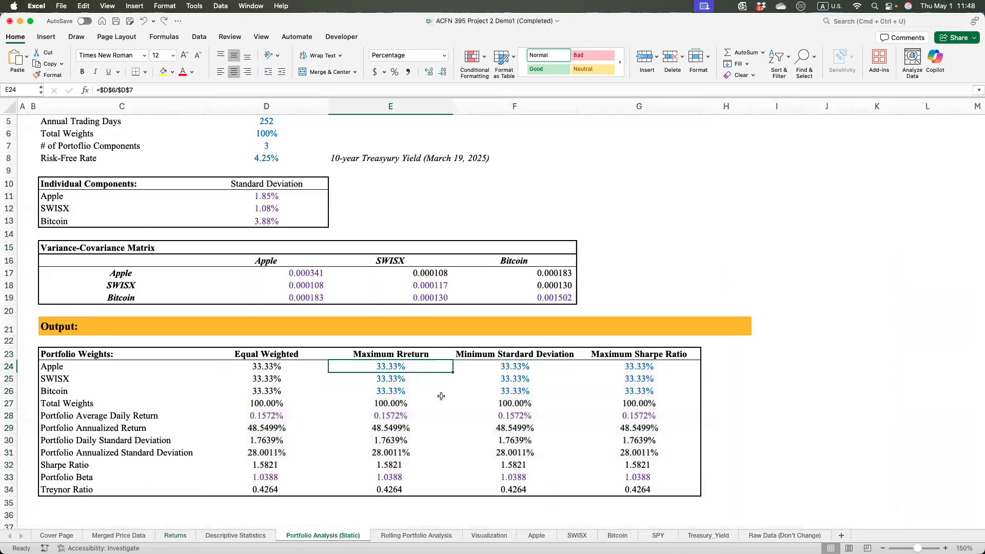
scroll(444, 399, "down", 3)
left_click(392, 427)
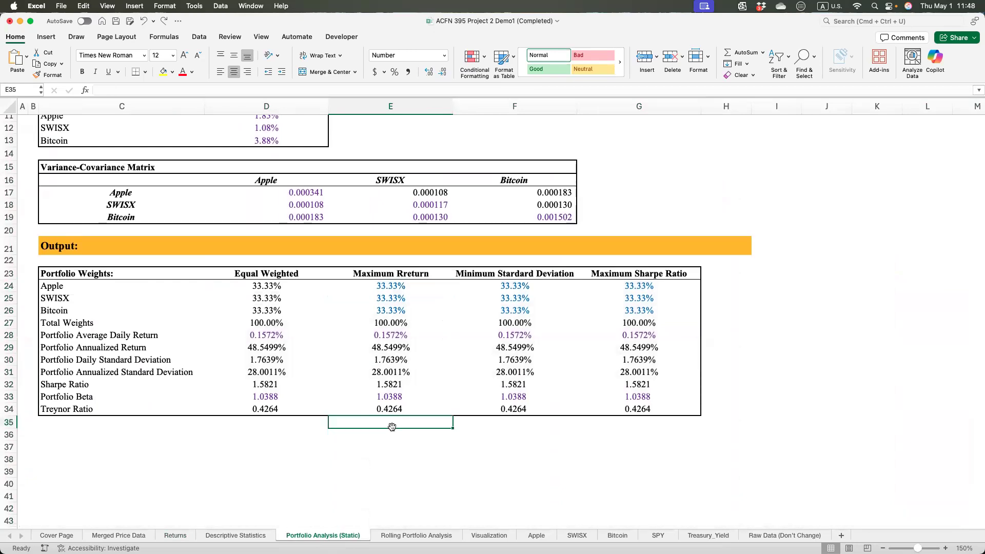
left_click_drag(402, 274, 389, 412)
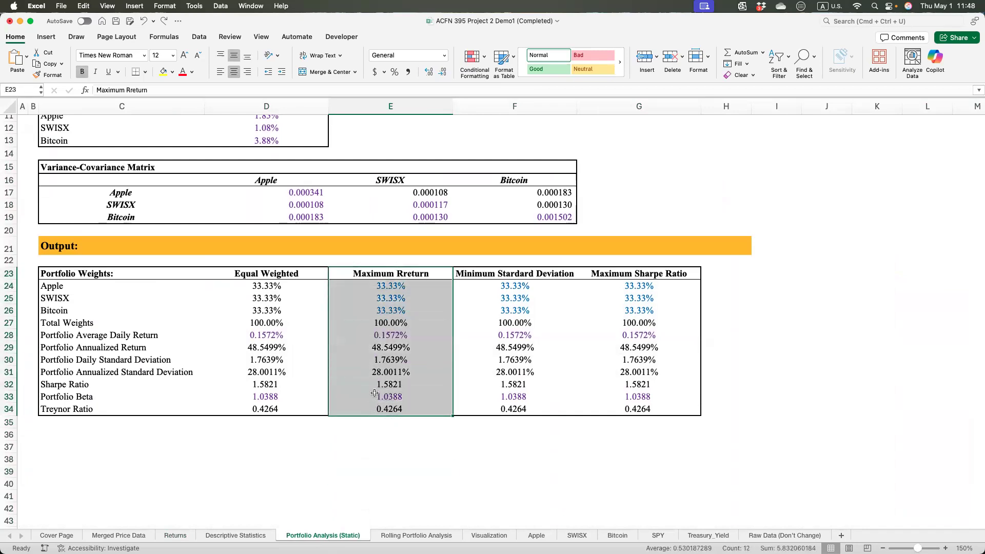
left_click(383, 336)
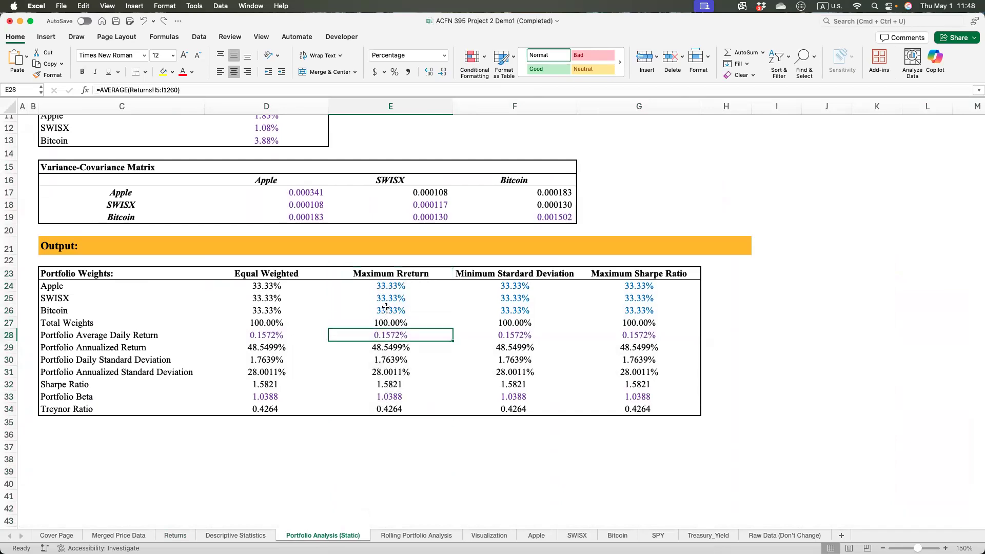
left_click(163, 72)
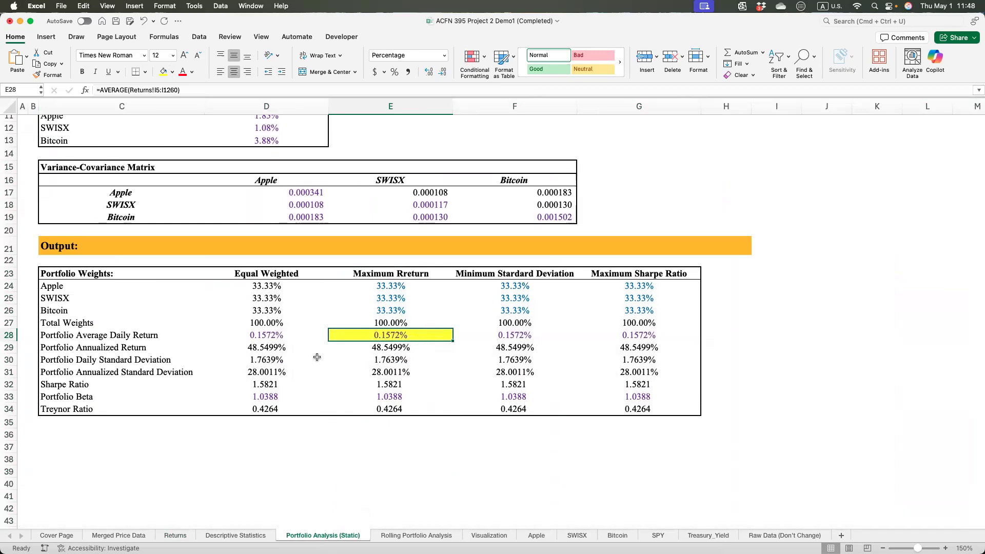
- Choose light blue as the fill color, undo its application to E28, and fill the Maximum Return daily standard deviation in E30 with it
left_click(171, 72)
left_click(226, 133)
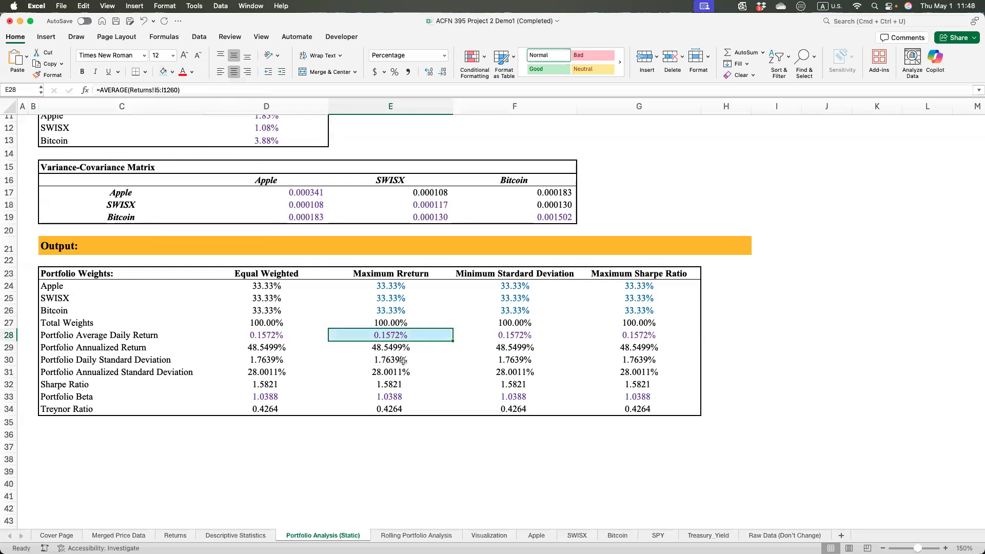
key("super+z")
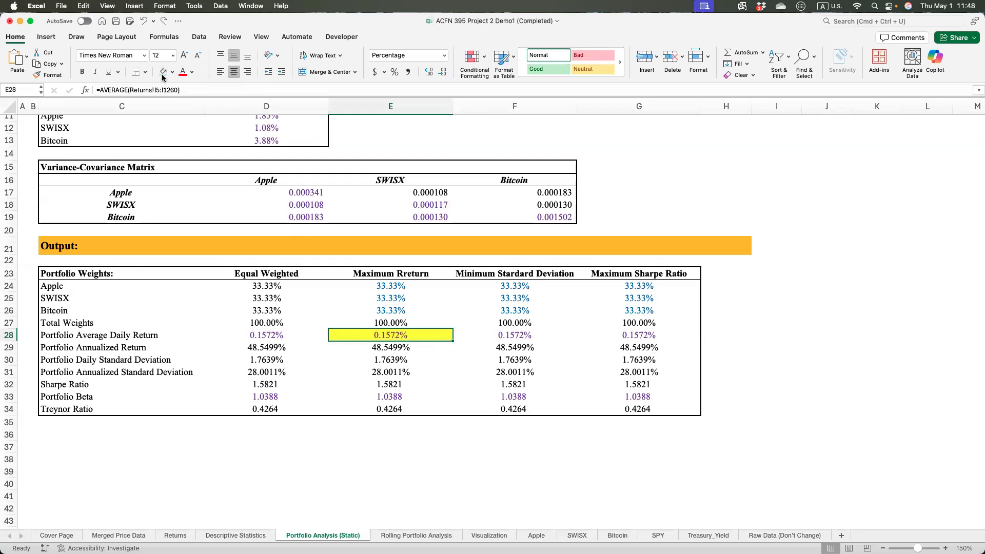
left_click(399, 362)
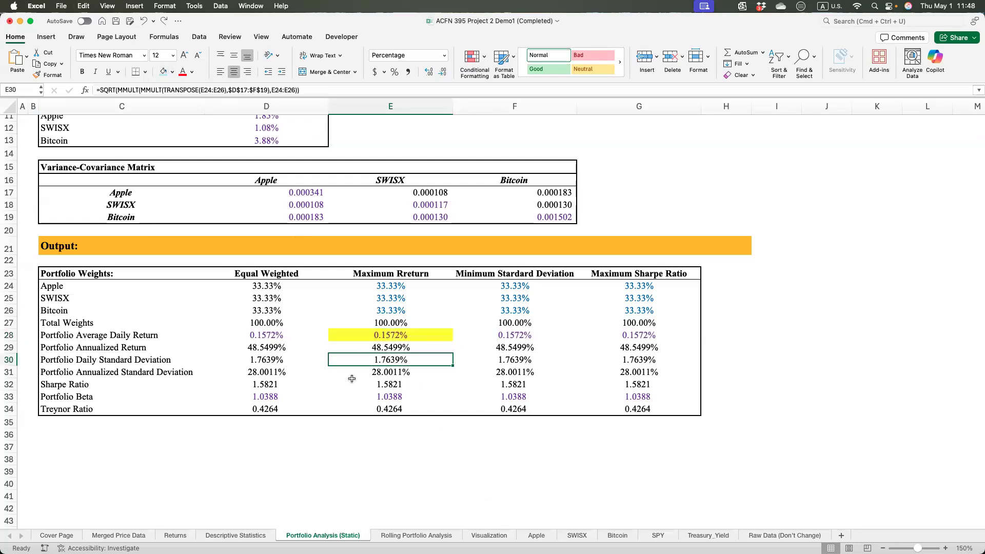
left_click(163, 71)
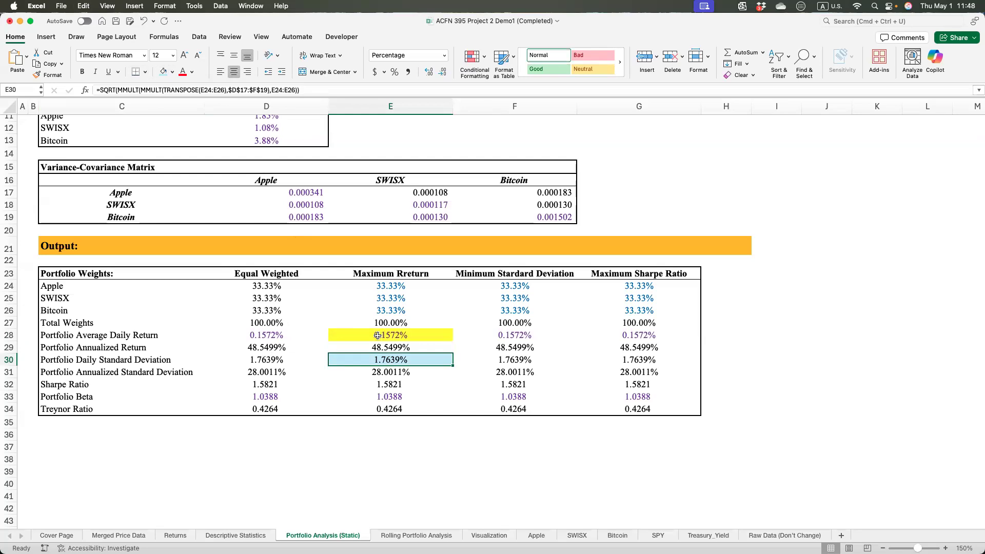
- Create a color key below the Maximum Return column by filling E36 yellow and E37 light blue
left_click(433, 458)
left_click(372, 436)
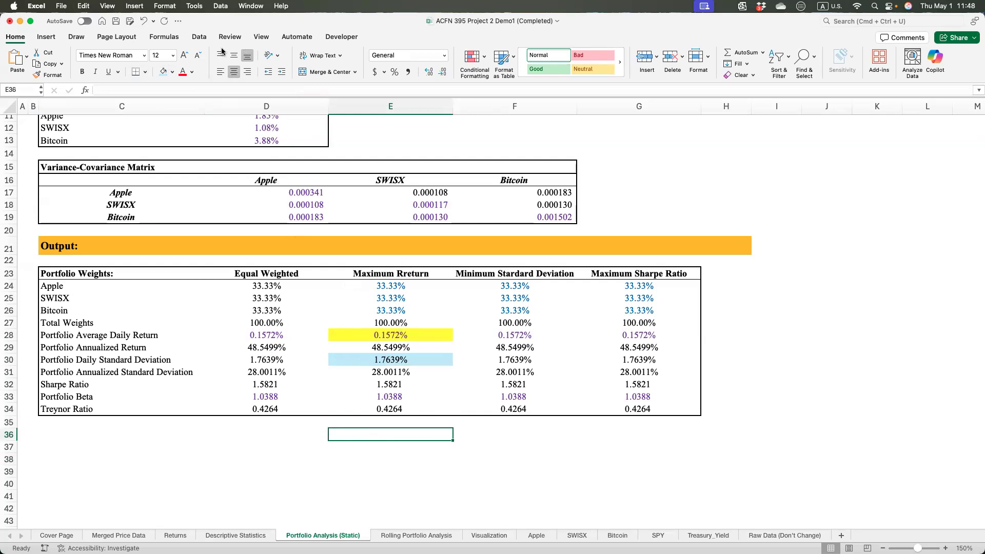
left_click(173, 71)
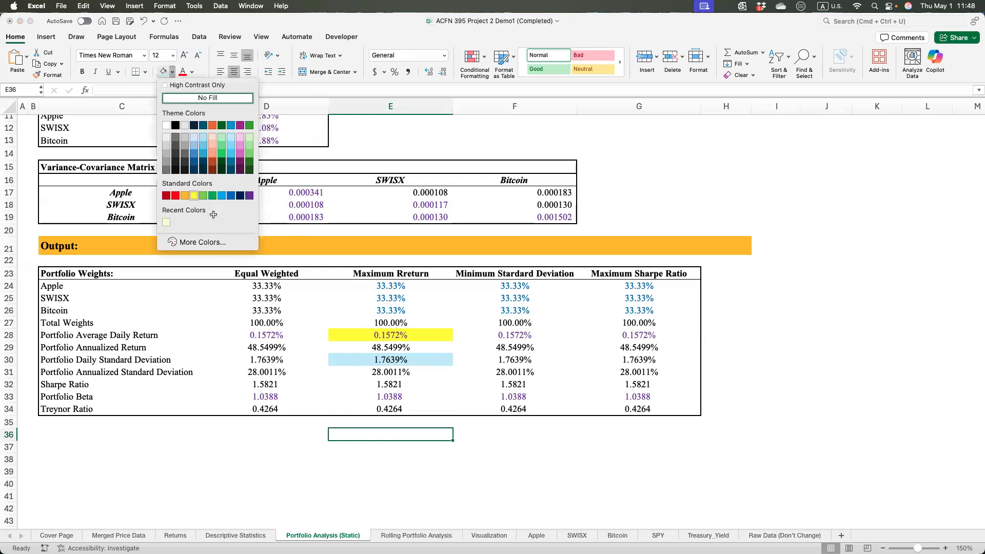
left_click(194, 195)
left_click(335, 454)
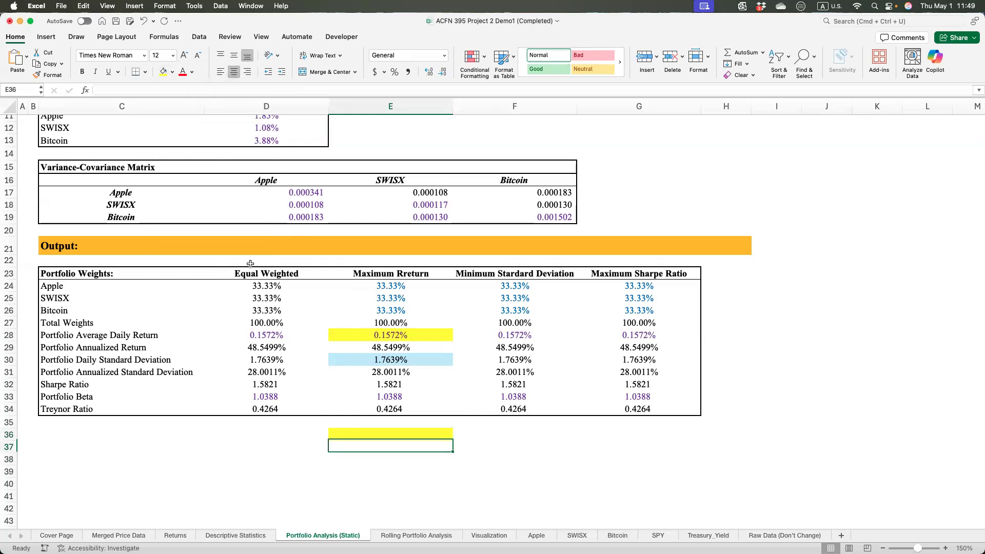
left_click(172, 73)
left_click(231, 139)
- Label the yellow key cell E36 "Objective" and the light blue key cell E37 "Condition"
left_click(490, 435)
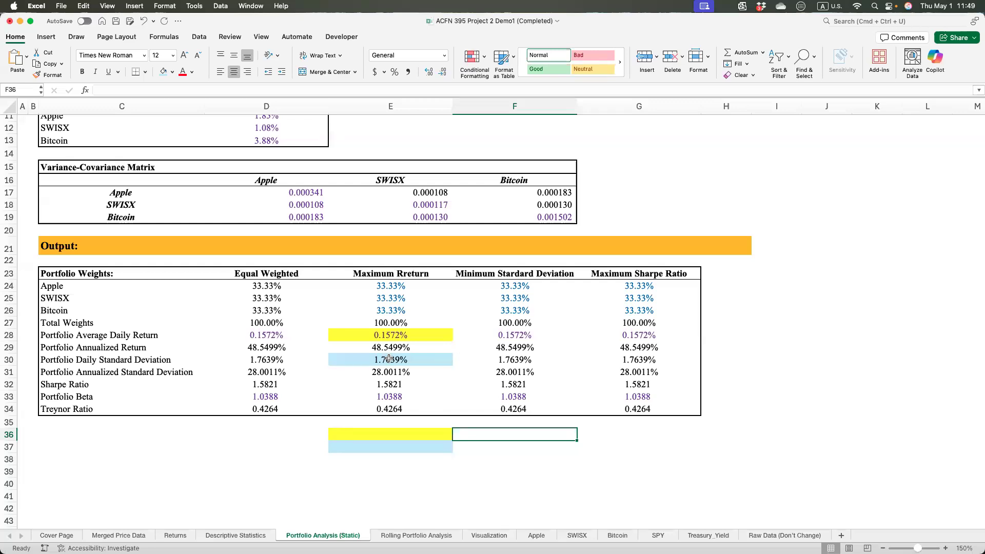
key("Left")
type("Objective")
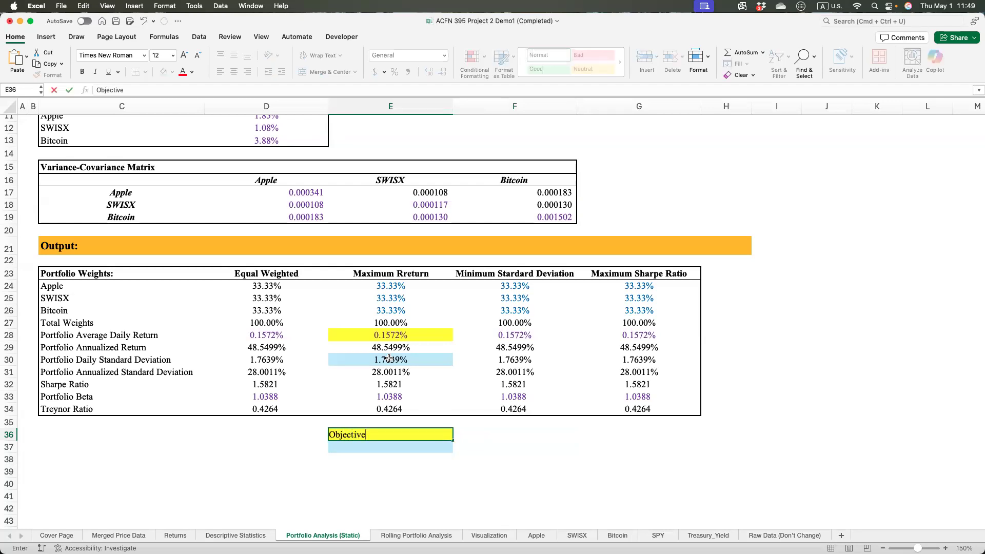
key("Return")
type("Con")
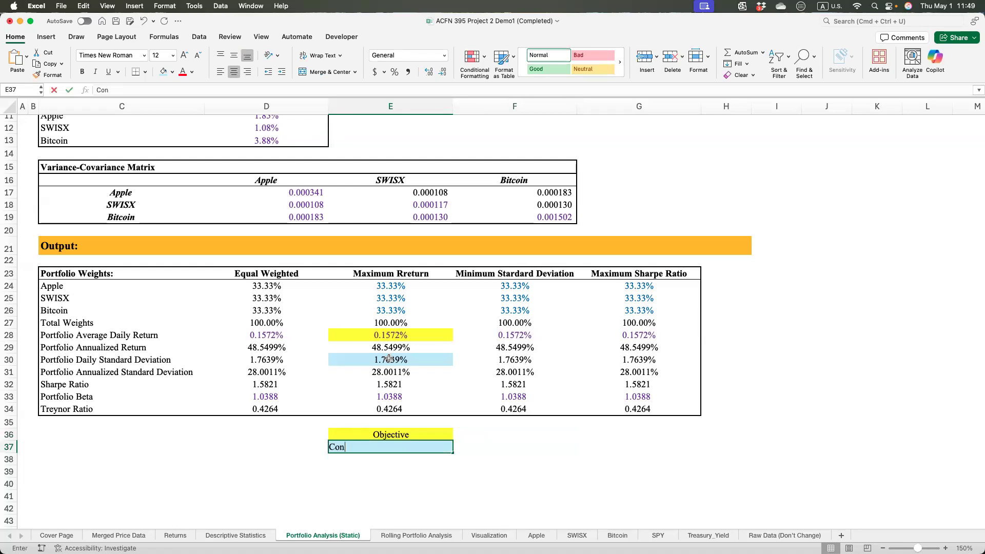
type("dition")
key("Return")
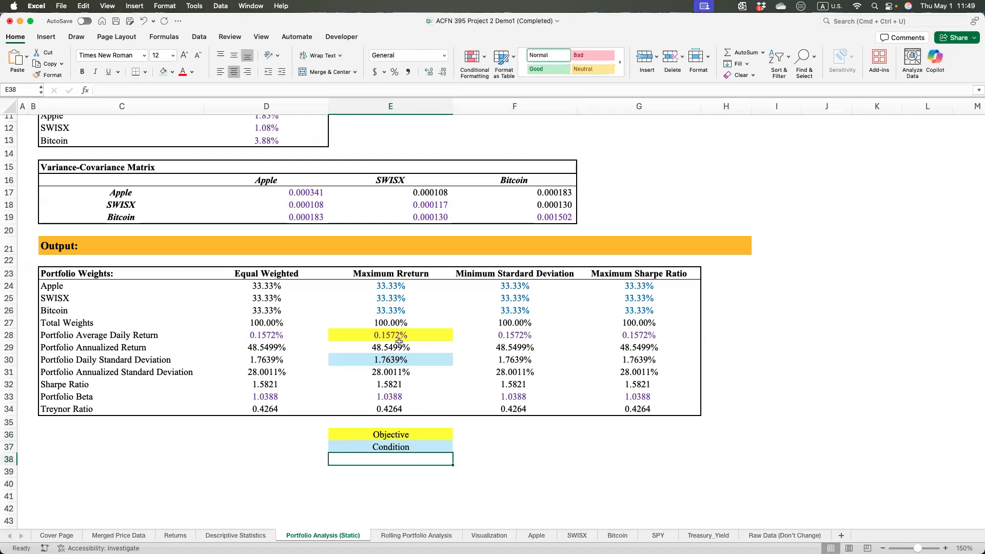
left_click(404, 488)
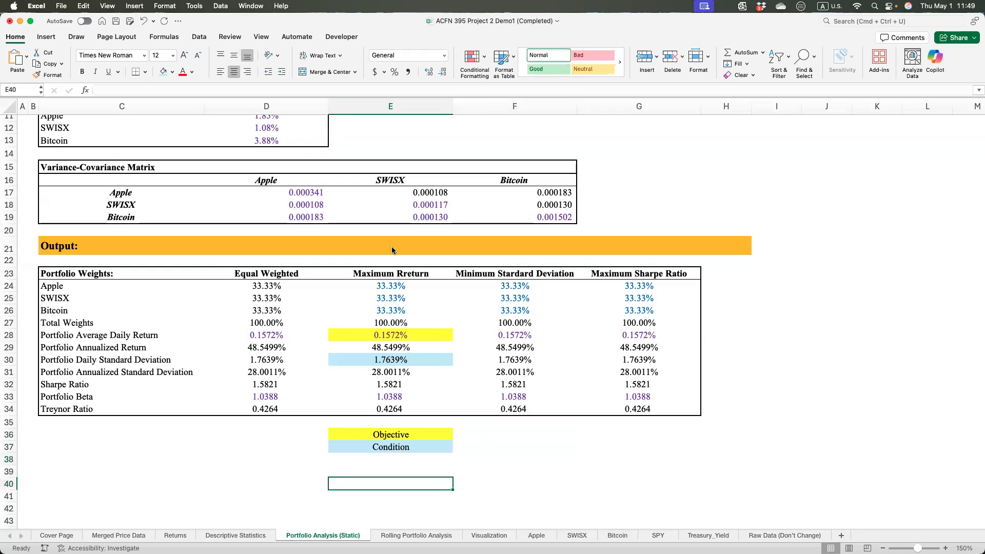
- Open Solver for the average daily return in E28 and reset all of its existing parameters
left_click(401, 335)
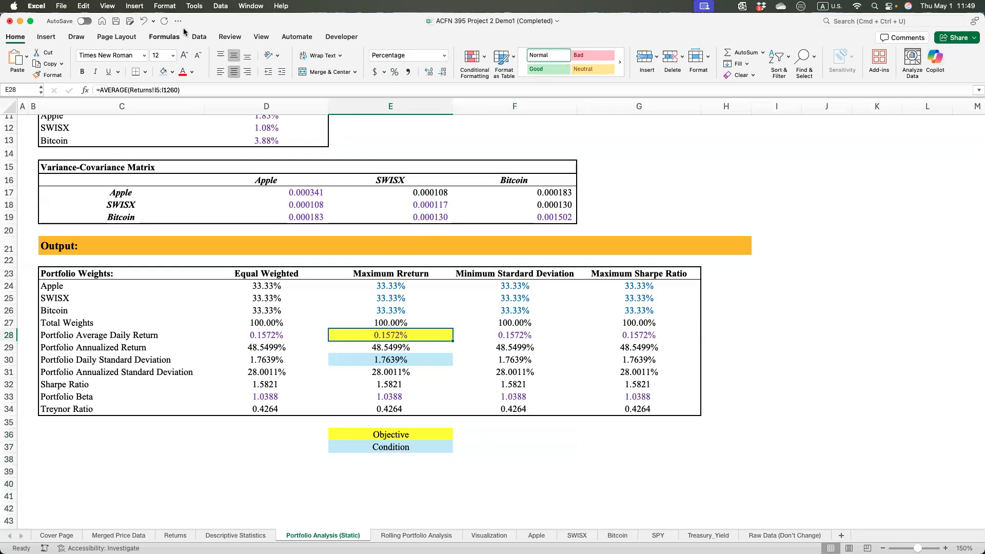
left_click(195, 37)
left_click(897, 59)
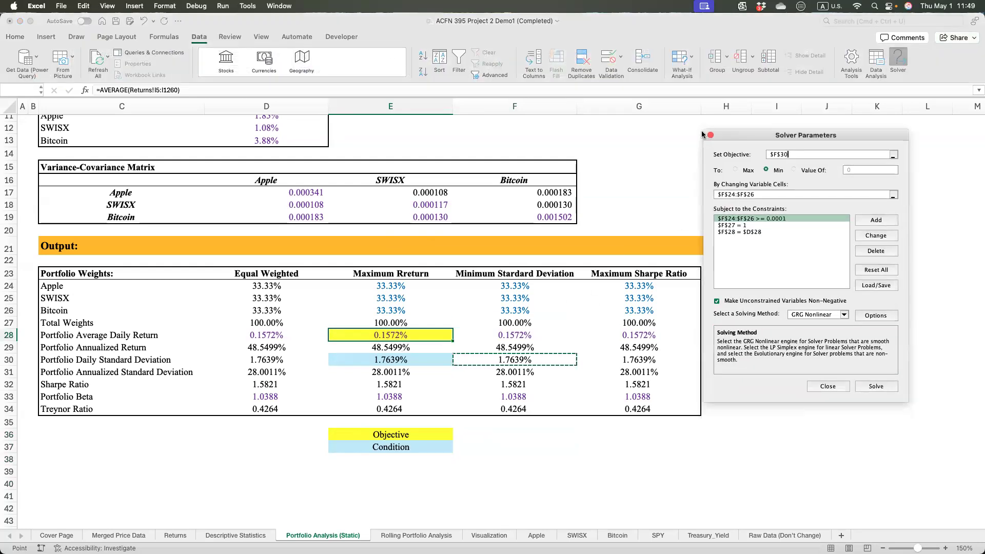
left_click(807, 288)
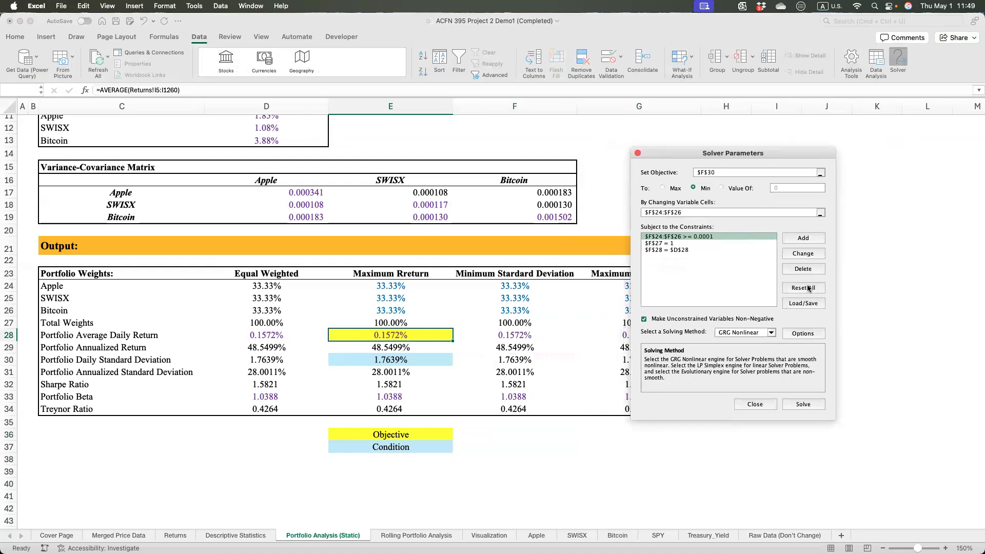
left_click(817, 275)
left_click_drag(745, 158, 586, 232)
- Set Solver to maximize the average daily return in E28 by changing the portfolio weights in E24:E26
key("BackSpace")
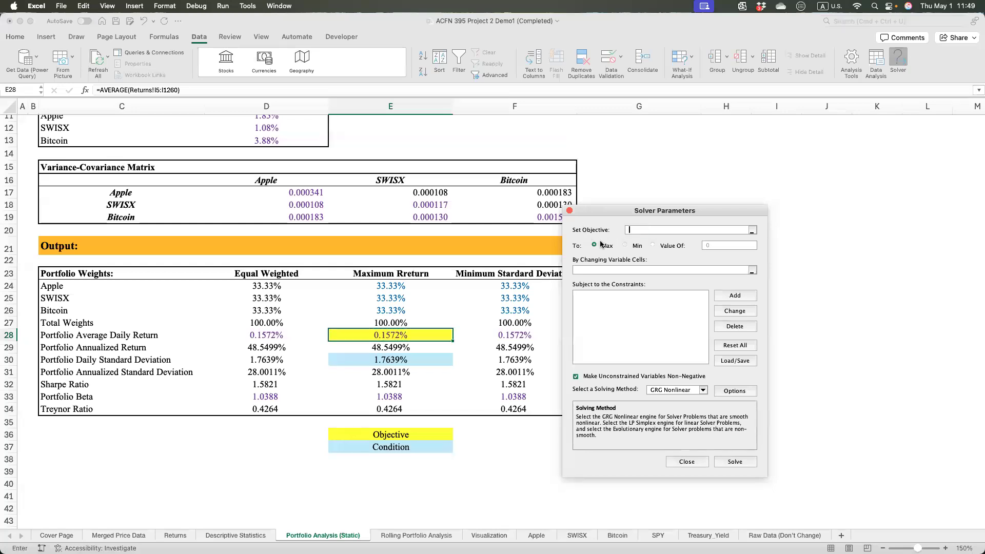
left_click(374, 334)
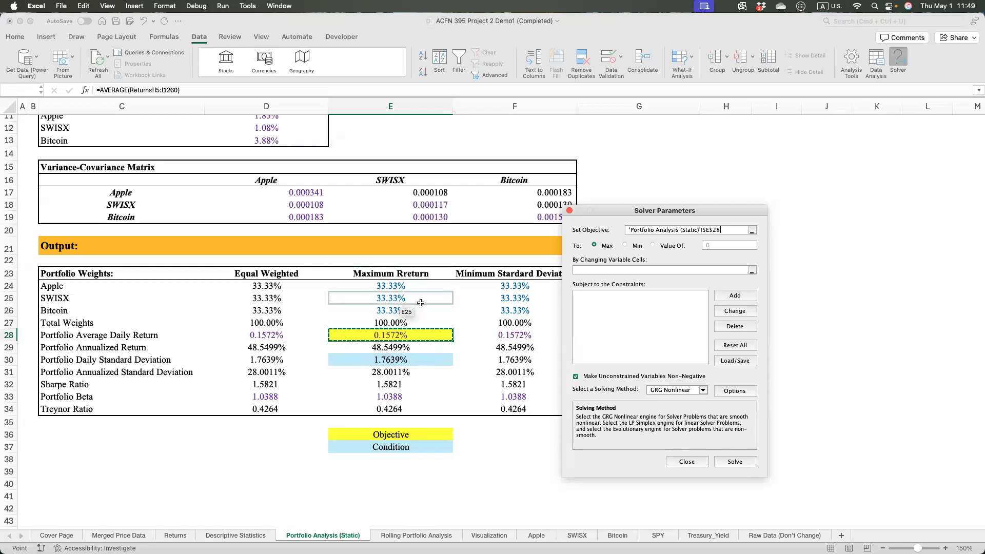
left_click(626, 246)
left_click(594, 246)
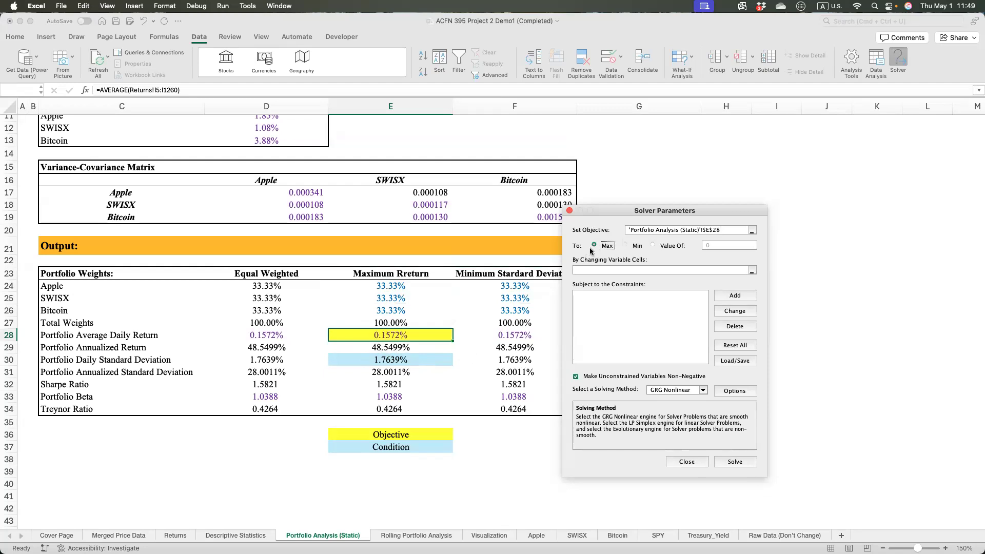
left_click(749, 274)
left_click_drag(390, 286, 382, 312)
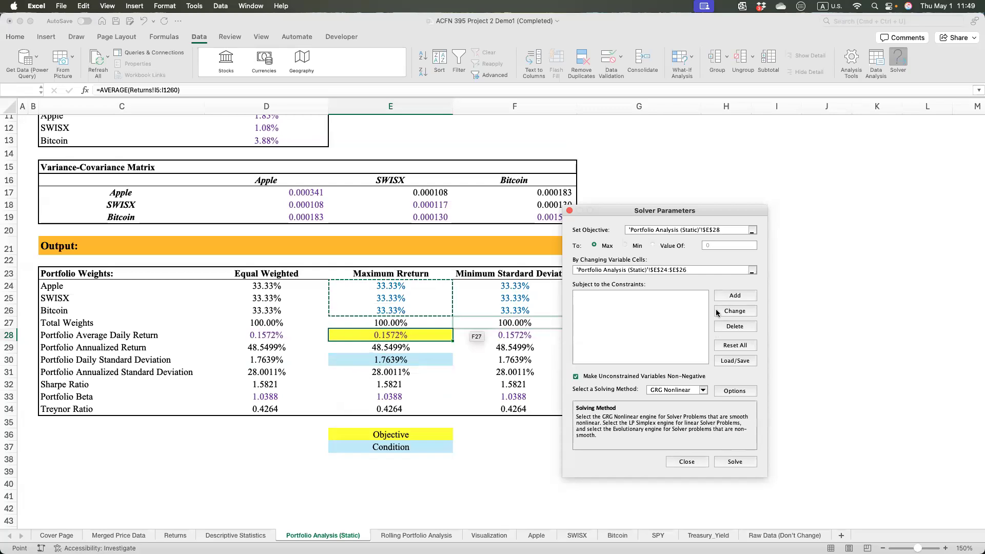
- Add a Solver constraint making the Maximum Return daily standard deviation E30 equal to the Equal Weighted value in D30
left_click(746, 296)
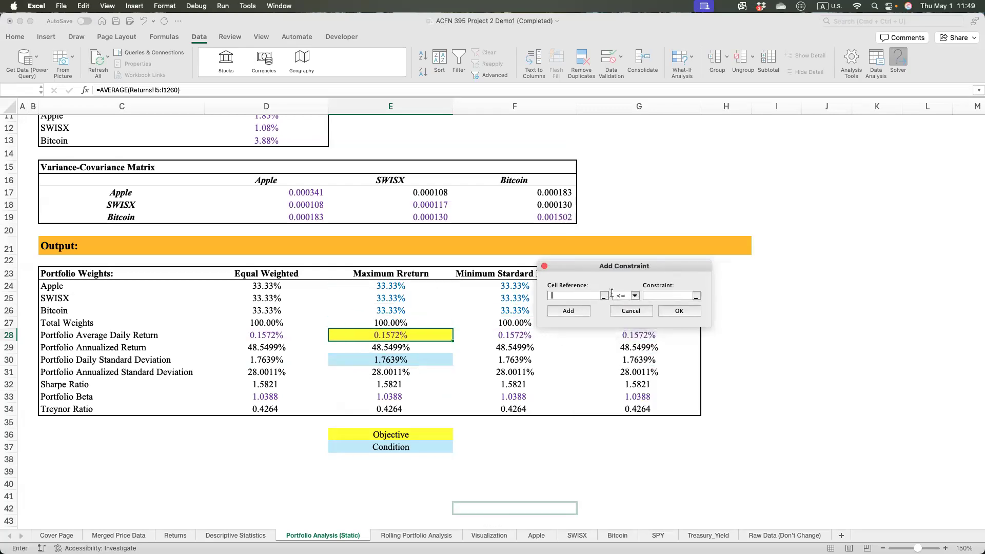
left_click(404, 360)
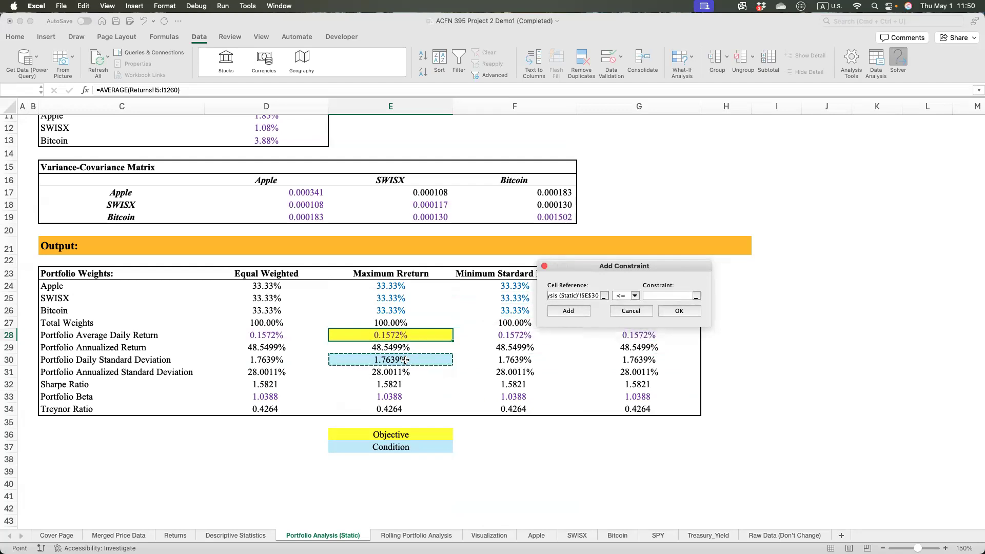
left_click(635, 296)
left_click(627, 310)
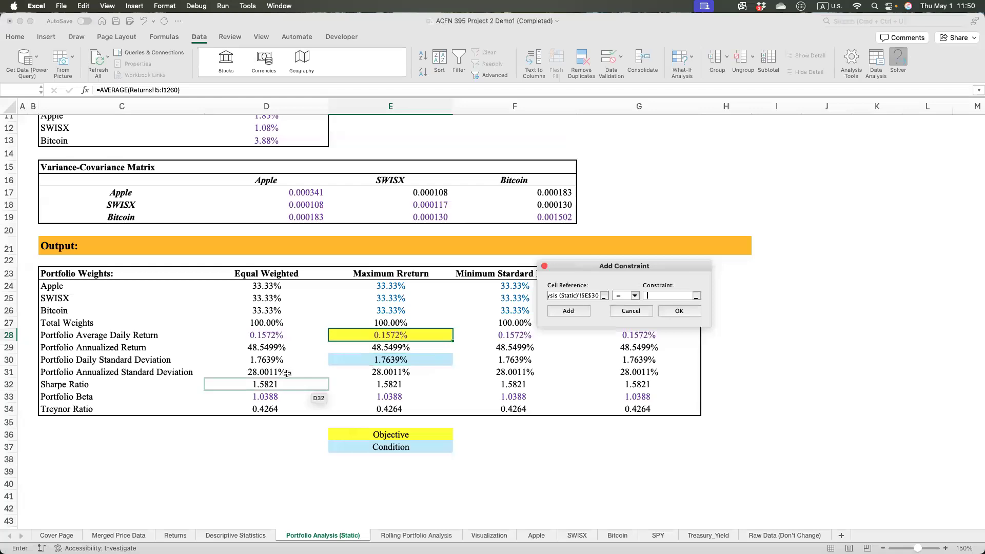
left_click(267, 360)
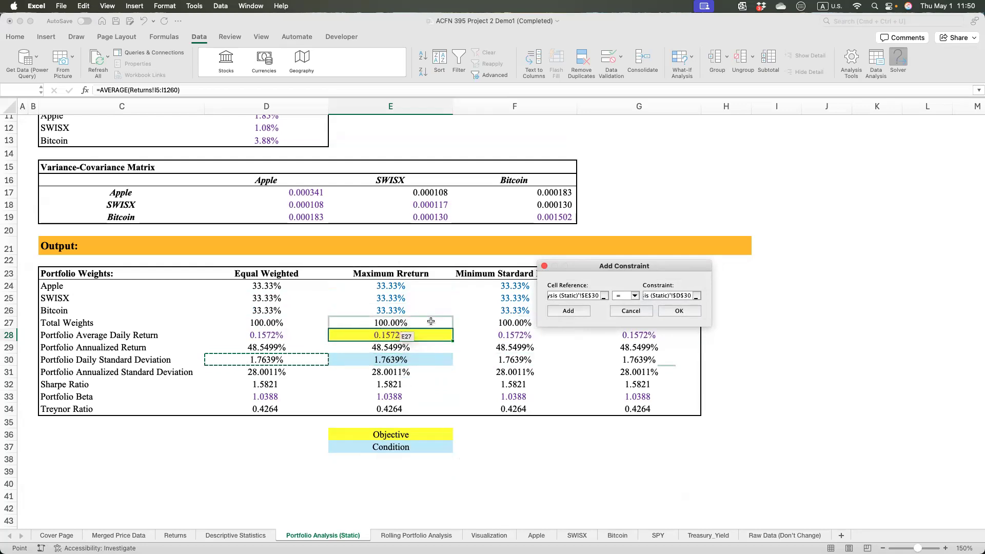
left_click(692, 316)
left_click(691, 315)
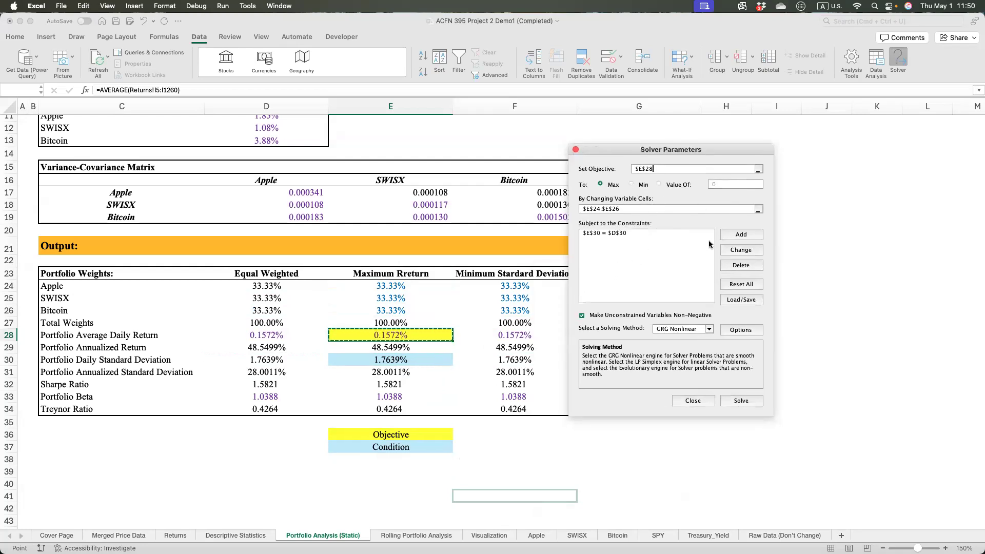
- Add a Solver constraint requiring the total weights in E27 to equal 1
left_click(728, 236)
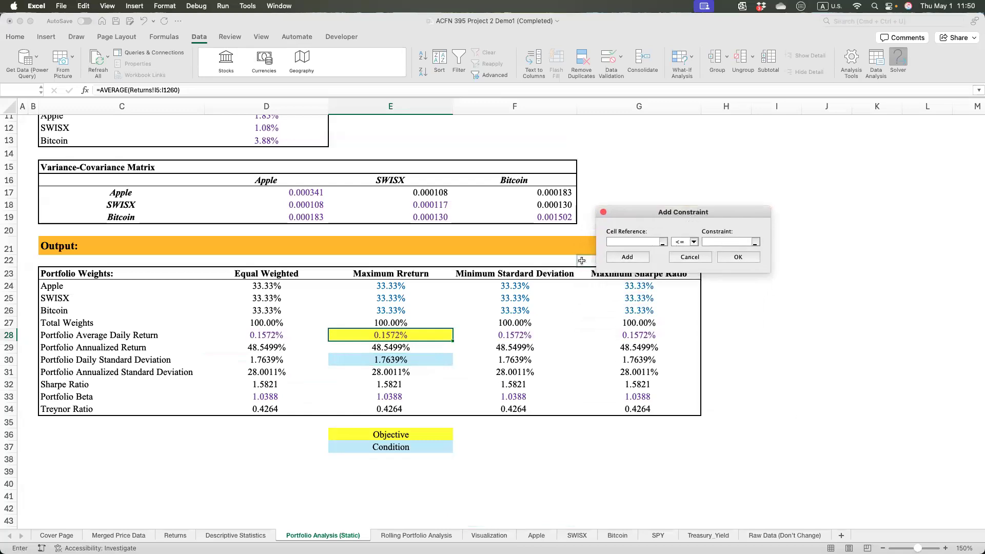
left_click(382, 323)
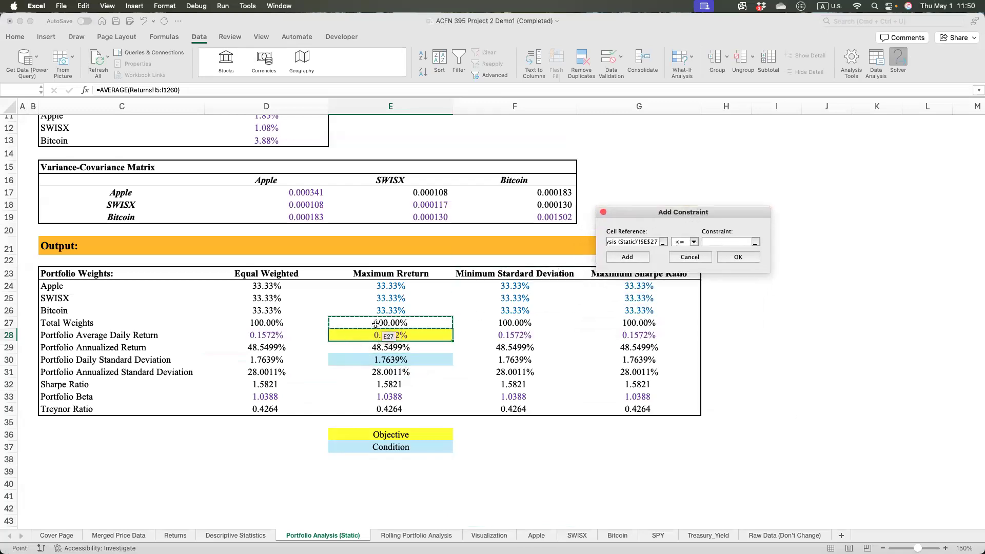
left_click(693, 241)
left_click(681, 256)
left_click(711, 241)
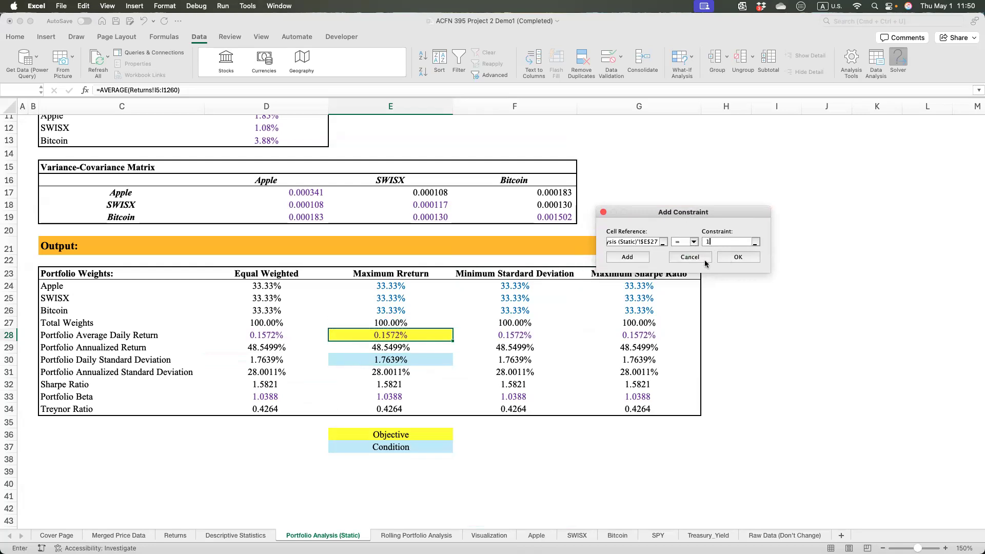
left_click(736, 257)
- Constrain the weights E24:E26 to at least 0.0001, and solve the Maximum Return portfolio, keeping the Solver solution
left_click_drag(719, 157, 718, 155)
left_click(771, 240)
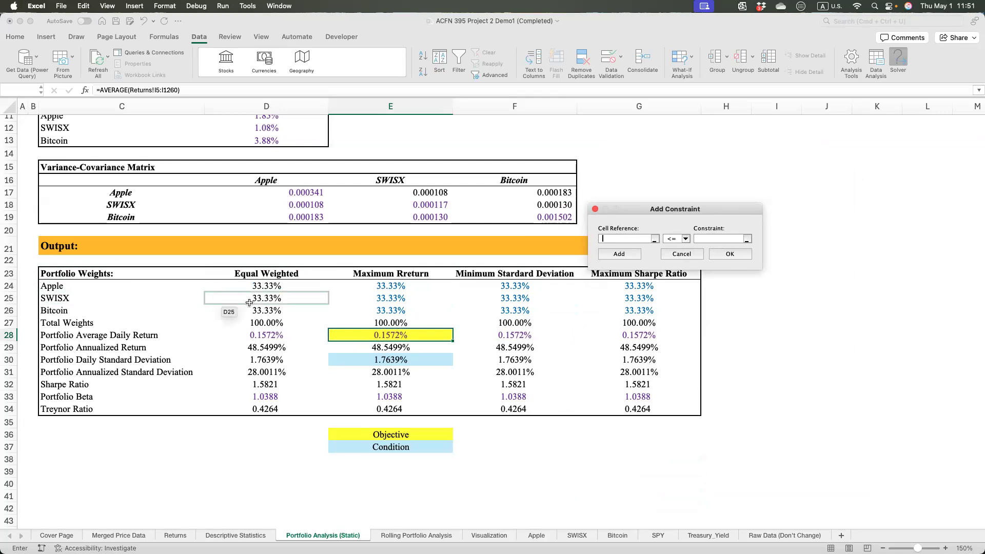
left_click(686, 241)
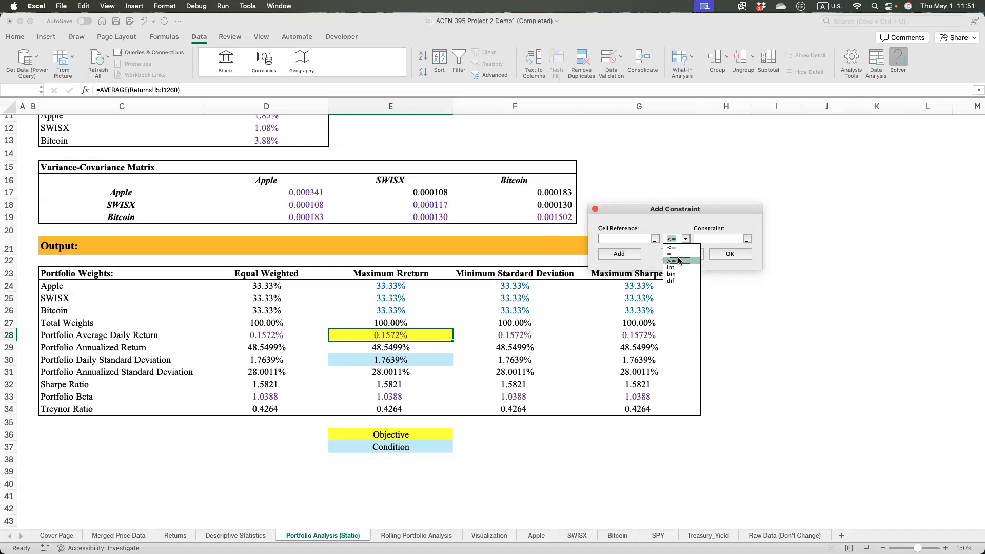
left_click(630, 237)
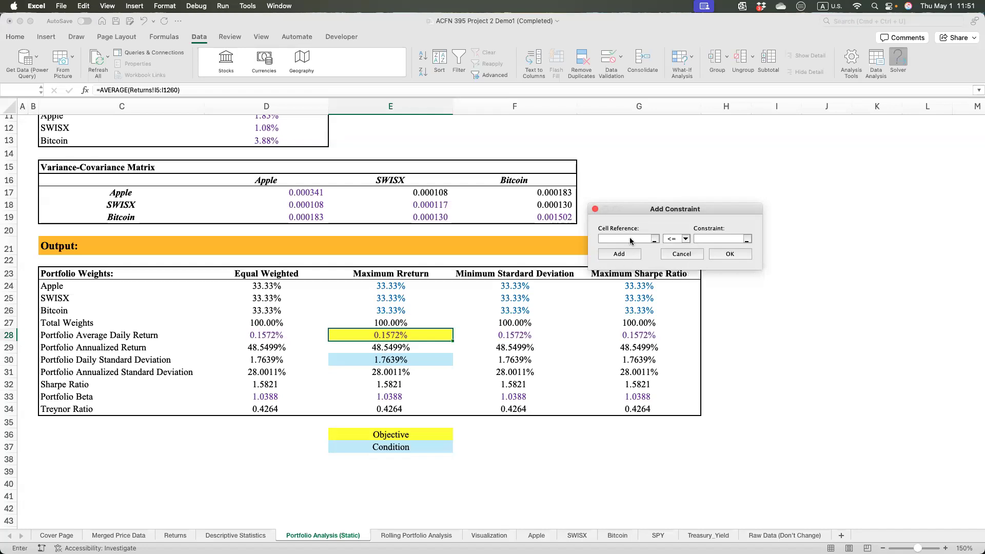
left_click(686, 239)
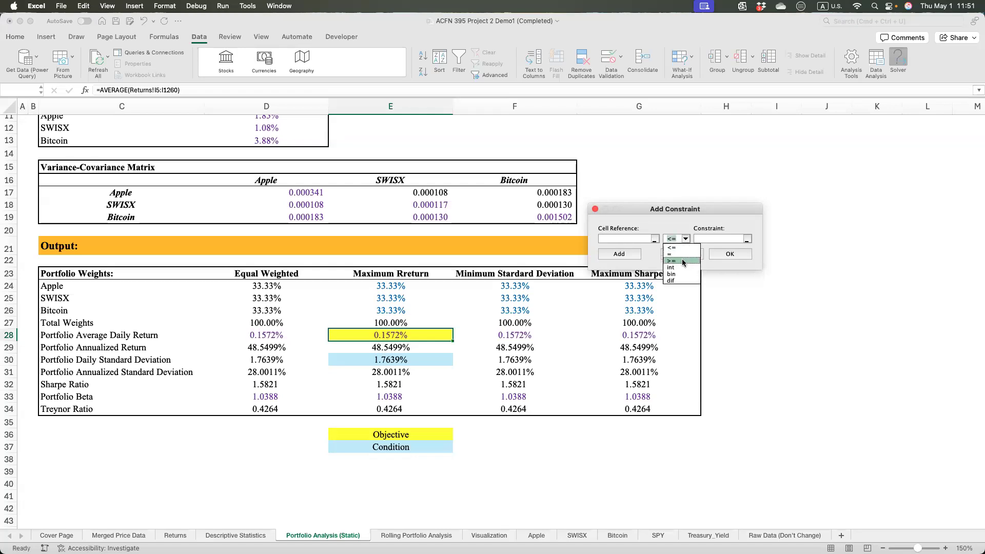
left_click(683, 260)
left_click_drag(381, 285, 381, 310)
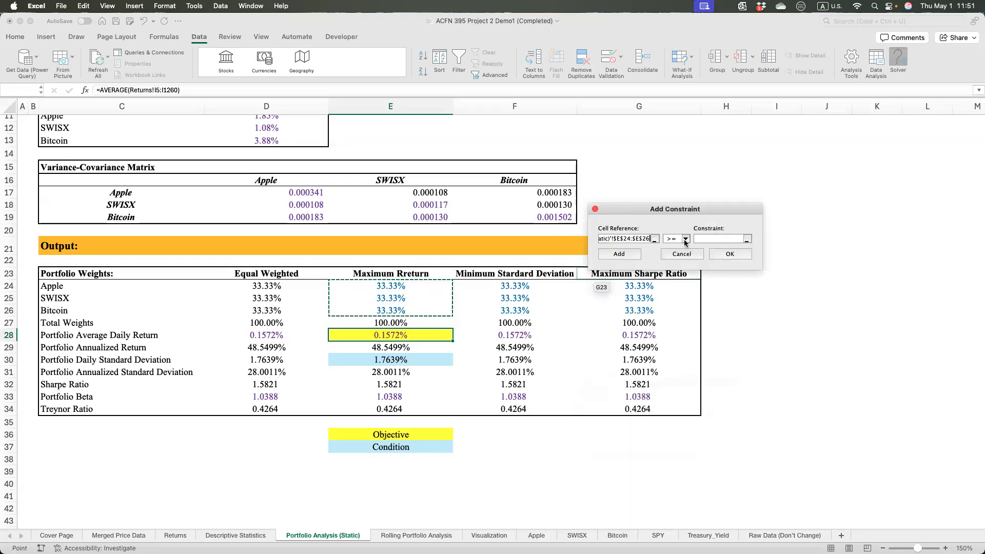
left_click(709, 237)
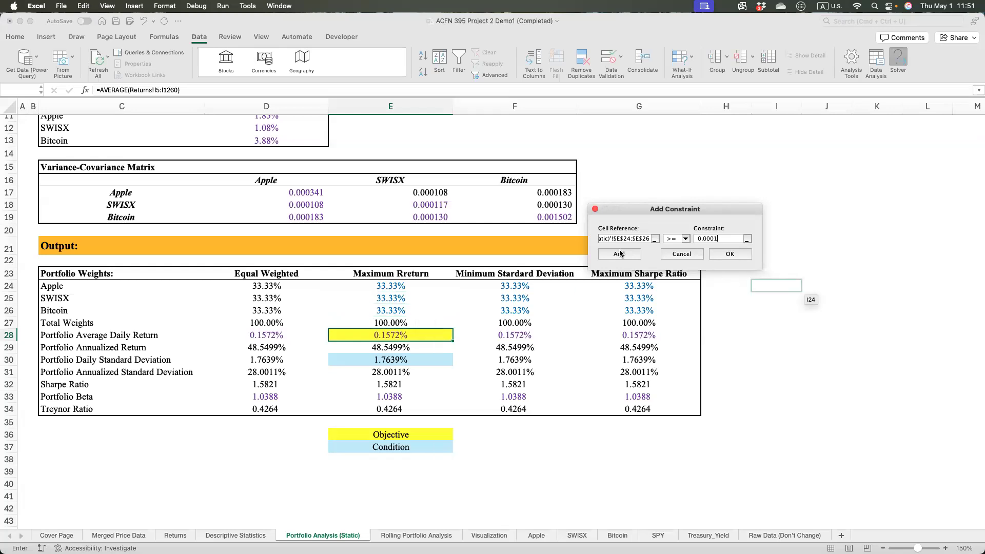
left_click(728, 254)
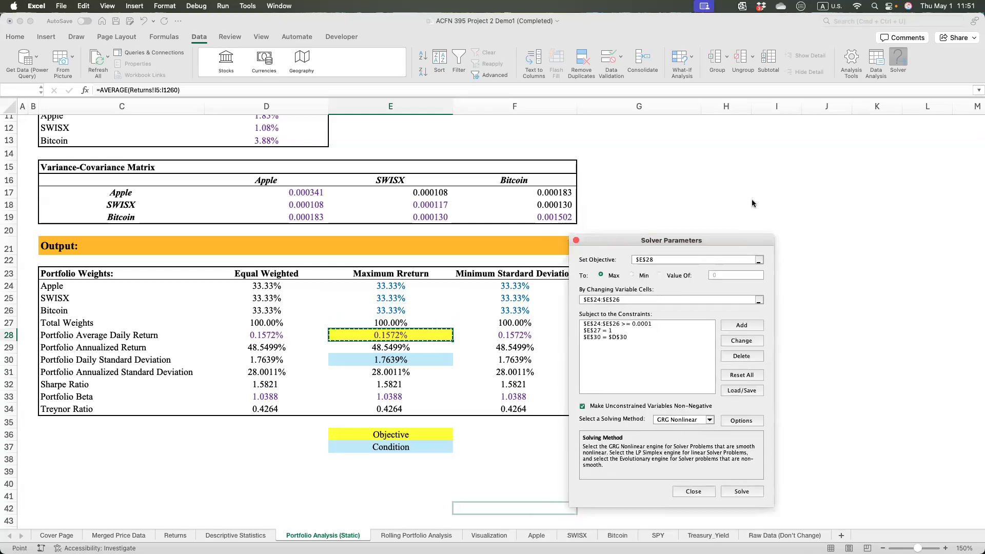
left_click(770, 379)
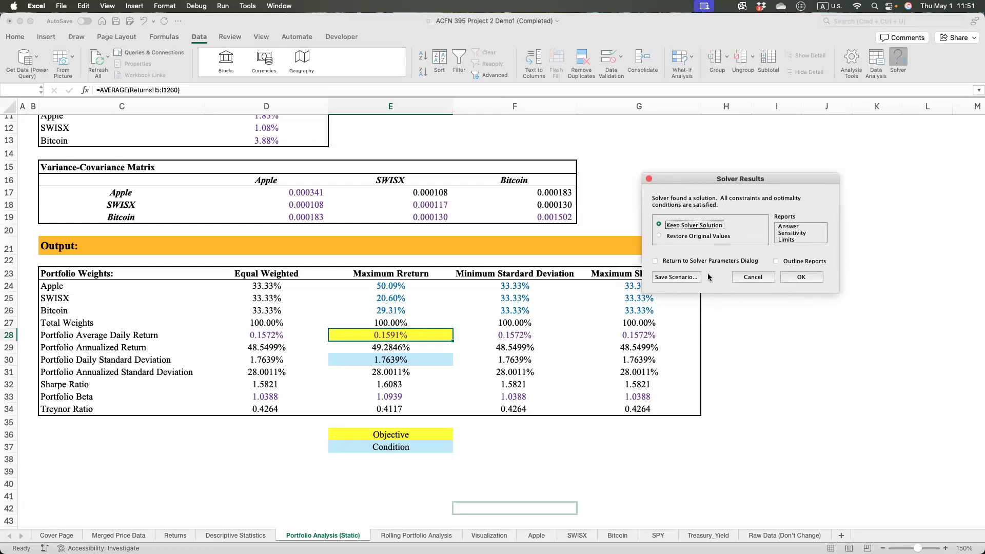
left_click(801, 277)
- Compare the daily standard deviation, average daily return and weights of the Maximum Return portfolio with the Equal Weighted portfolio
left_click(386, 363)
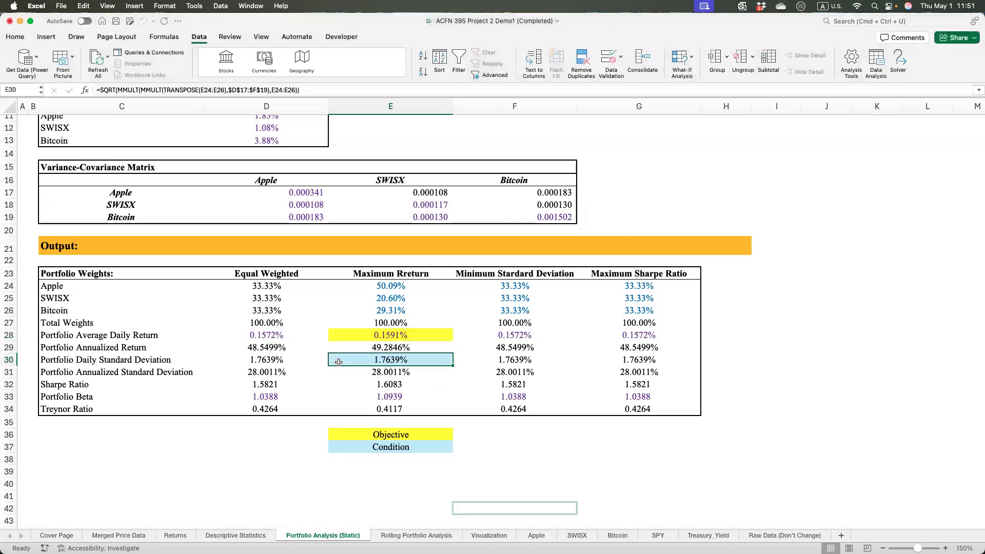
left_click_drag(270, 362, 375, 360)
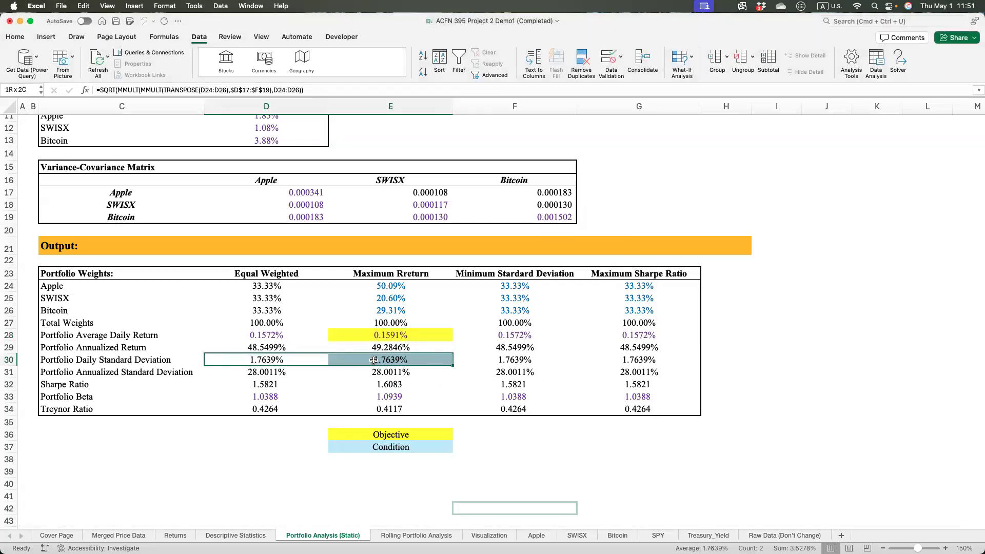
left_click_drag(268, 337, 363, 334)
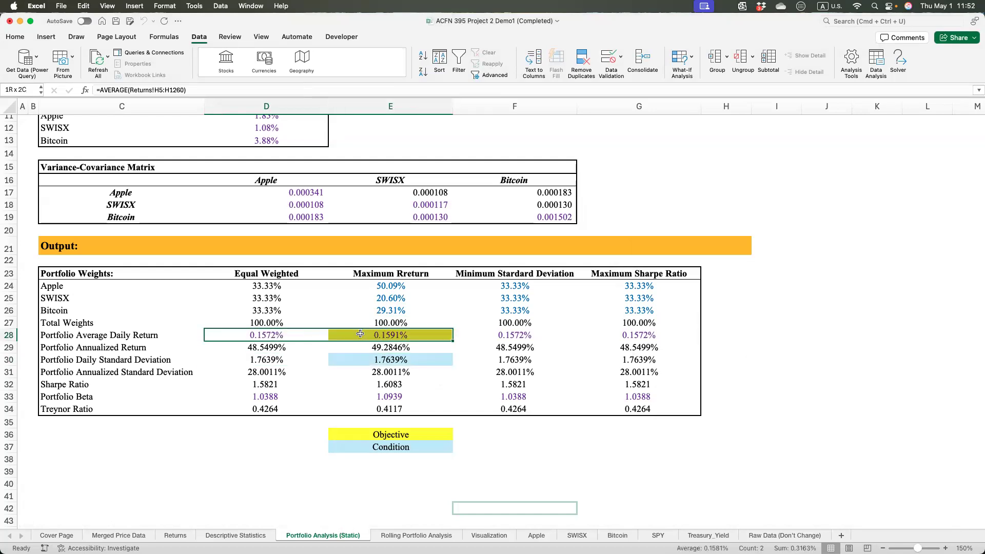
left_click_drag(388, 286, 389, 308)
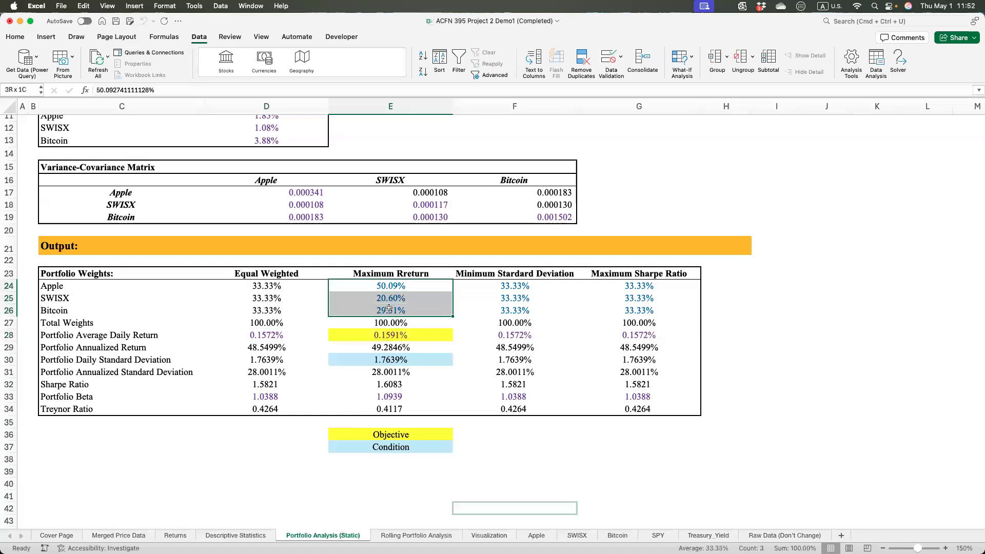
left_click_drag(270, 284, 274, 309)
left_click_drag(388, 287, 390, 309)
left_click(385, 336)
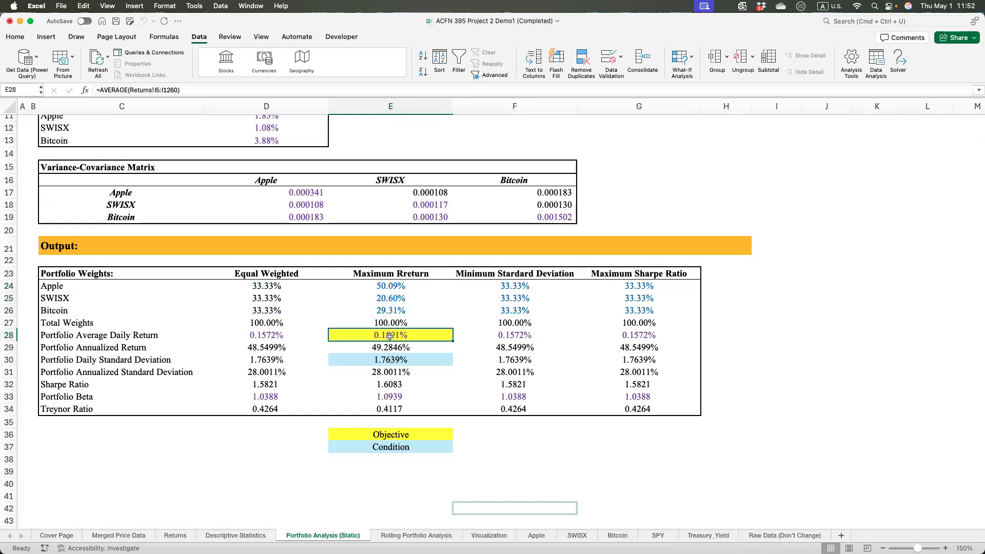
left_click(404, 359)
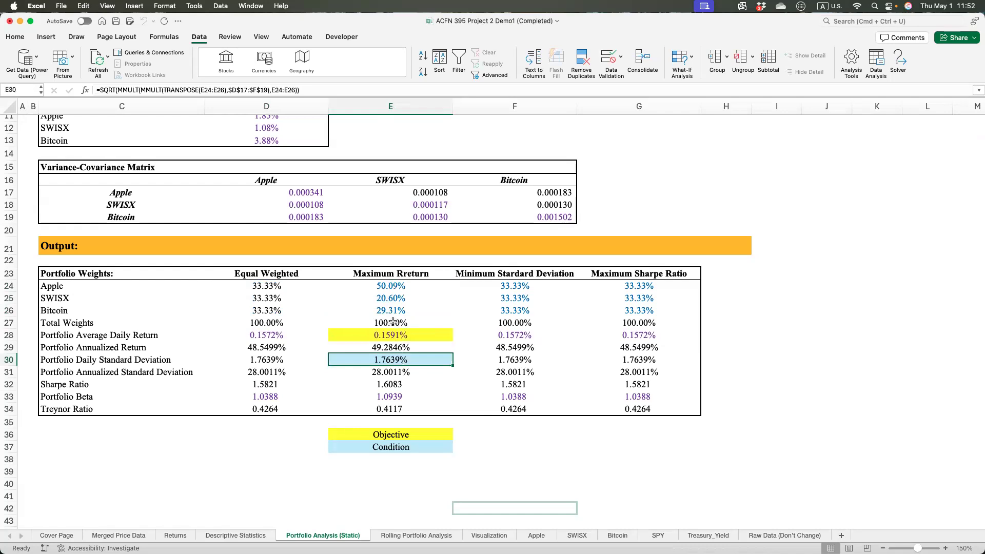
- Correct the misspelled column heading in E23 to "Maximum Return"
left_click(404, 275)
double_click(404, 276)
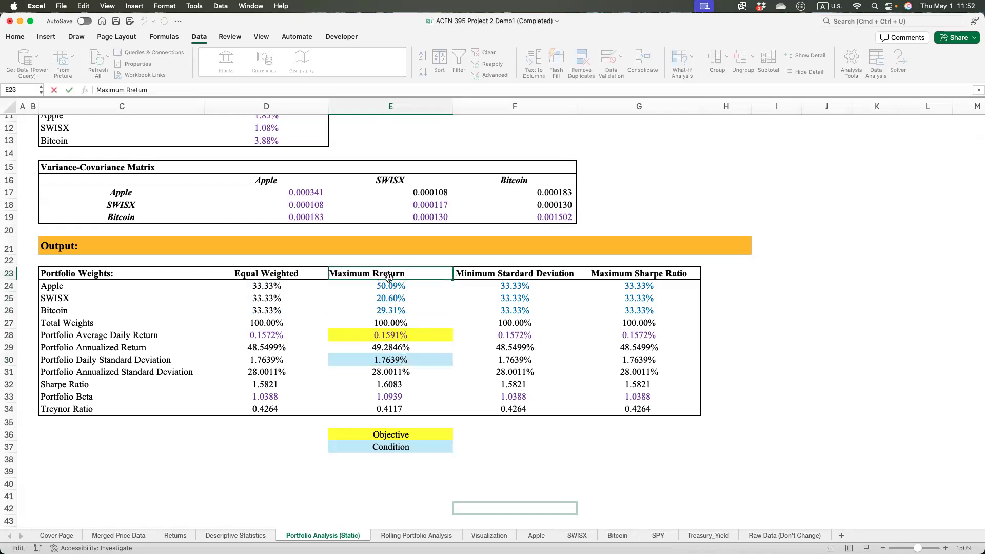
key("BackSpace")
key("Return")
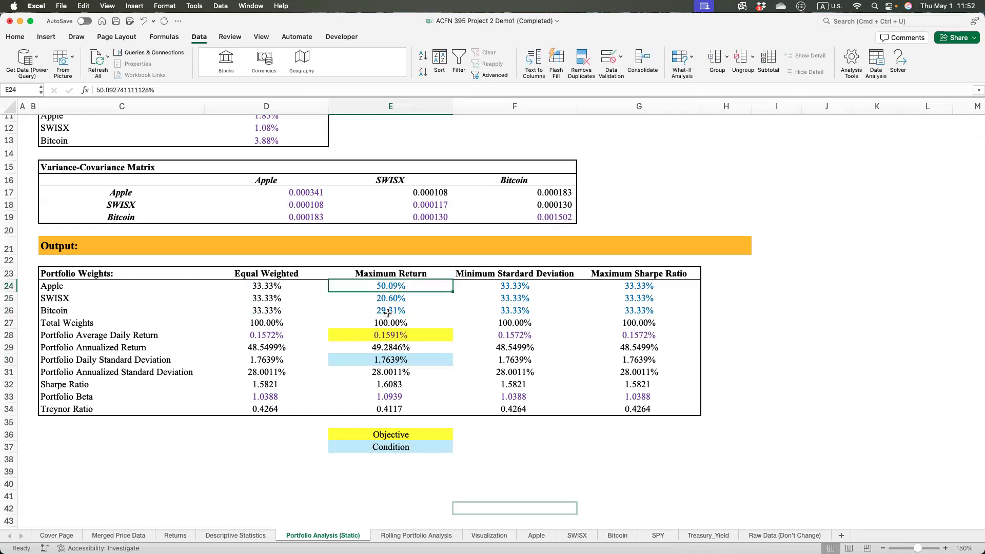
- Review the full Maximum Return column and check its rows 30 and 28 against the Equal Weighted column
key("Down")
key("Down")
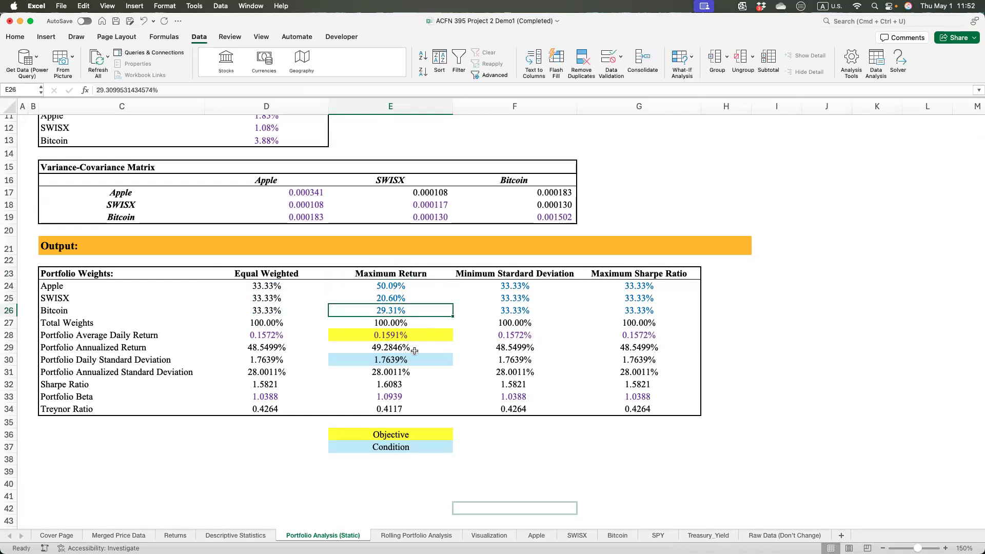
left_click_drag(370, 285, 363, 401)
left_click_drag(382, 359, 281, 363)
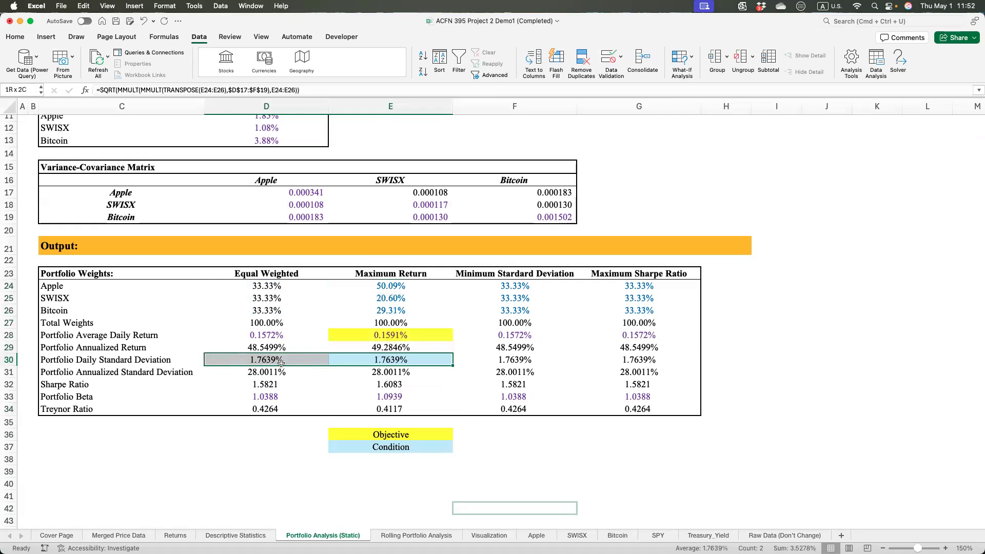
left_click_drag(354, 335, 247, 336)
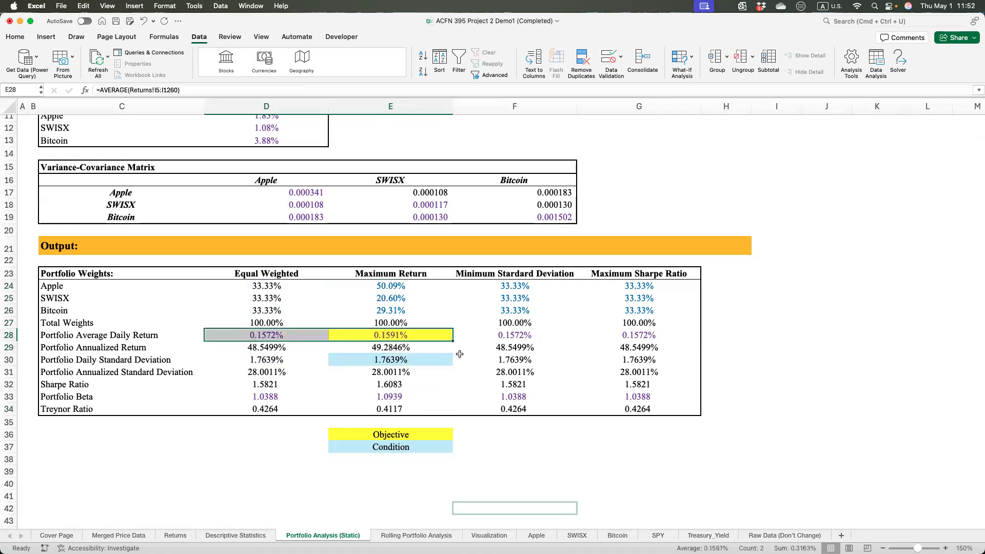
- Color-code the Minimum Standard Deviation column by filling daily standard deviation F30 yellow and average daily return F28 light blue
left_click_drag(517, 285, 512, 411)
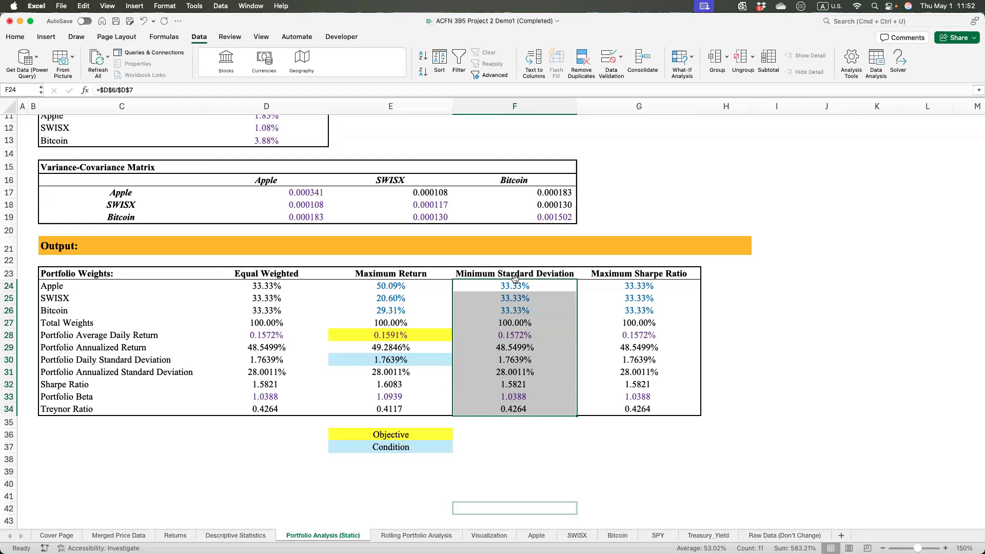
left_click(519, 358)
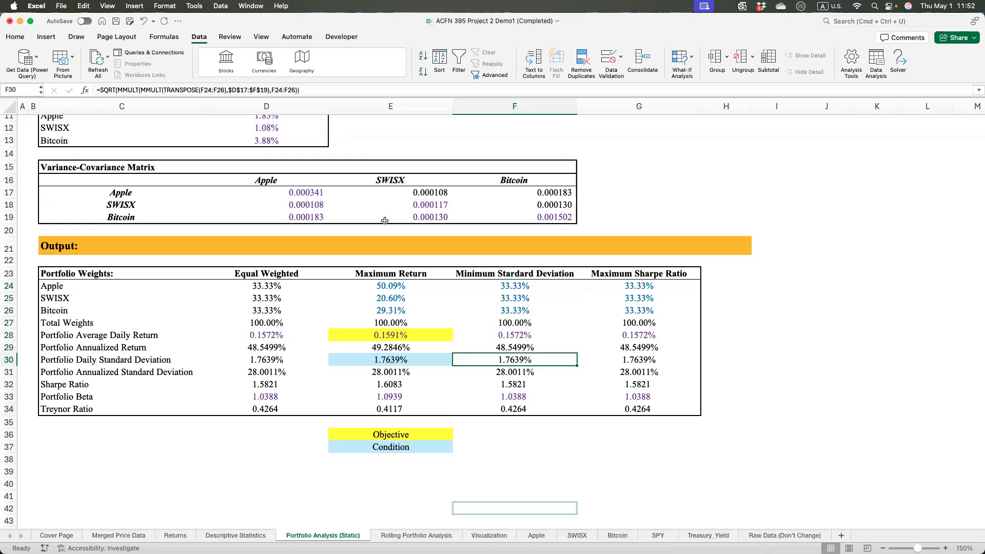
left_click(16, 37)
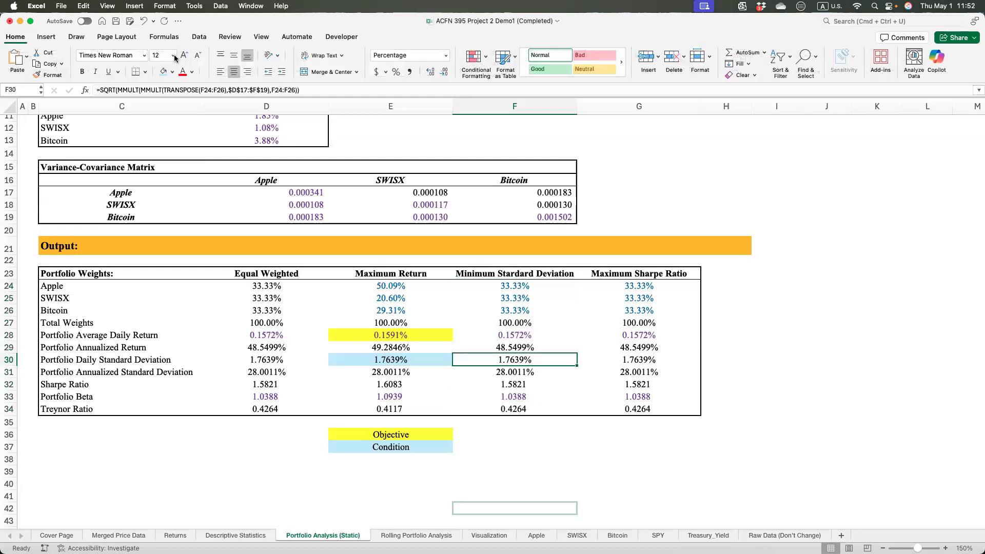
left_click(172, 72)
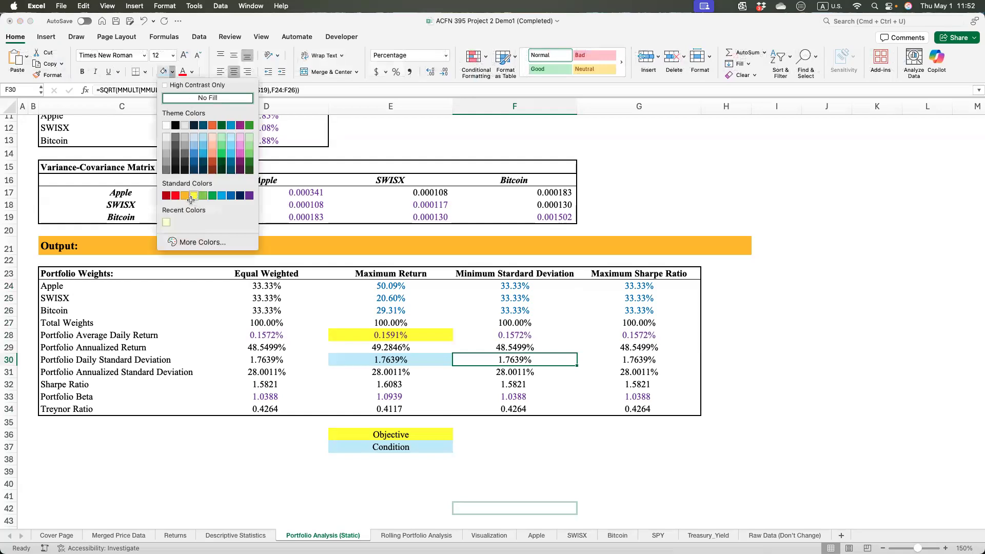
left_click(193, 196)
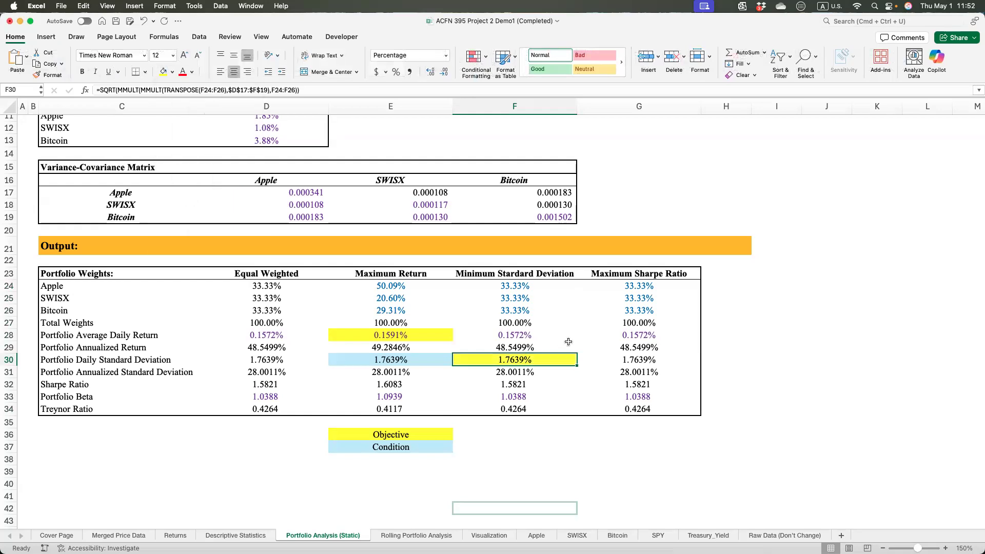
left_click(517, 337)
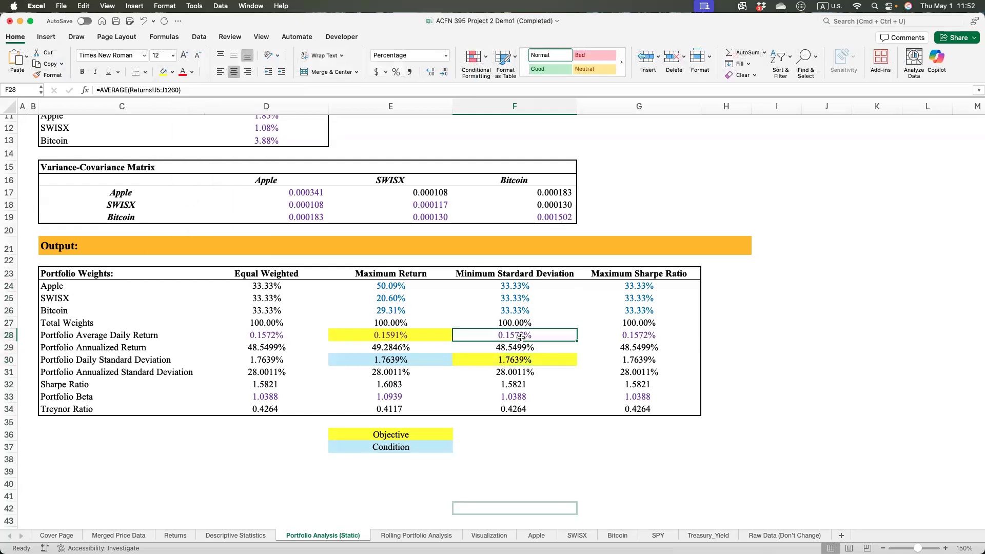
left_click(172, 72)
left_click(232, 137)
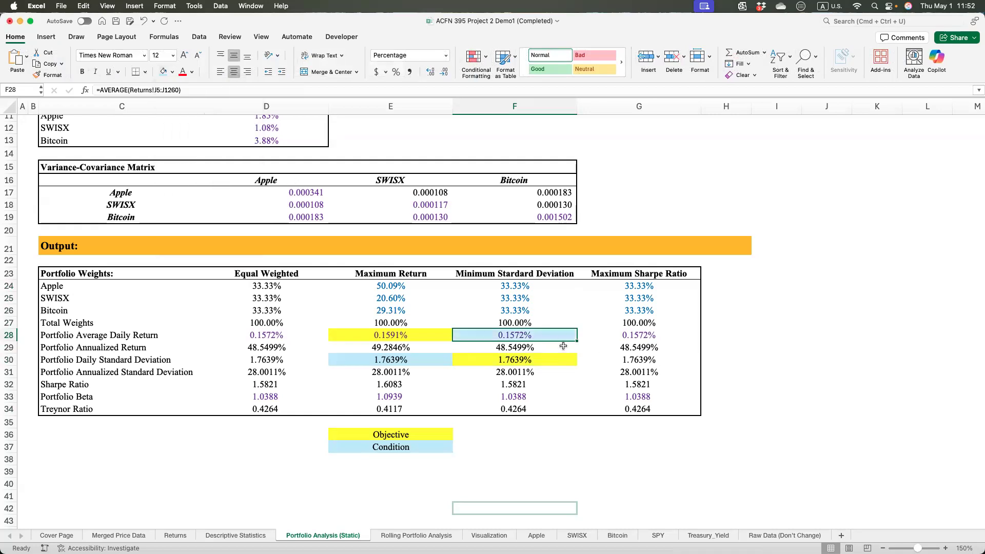
left_click(271, 336)
key("Right")
key("Right")
left_click(267, 332)
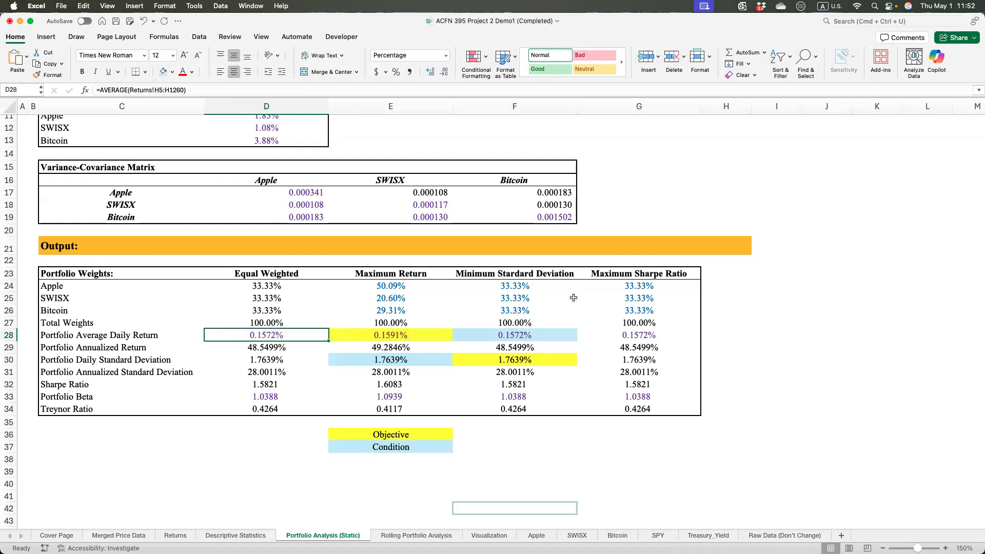
- Open Solver and reset all options and cell selections left from the Maximum Return problem
left_click_drag(519, 288, 520, 316)
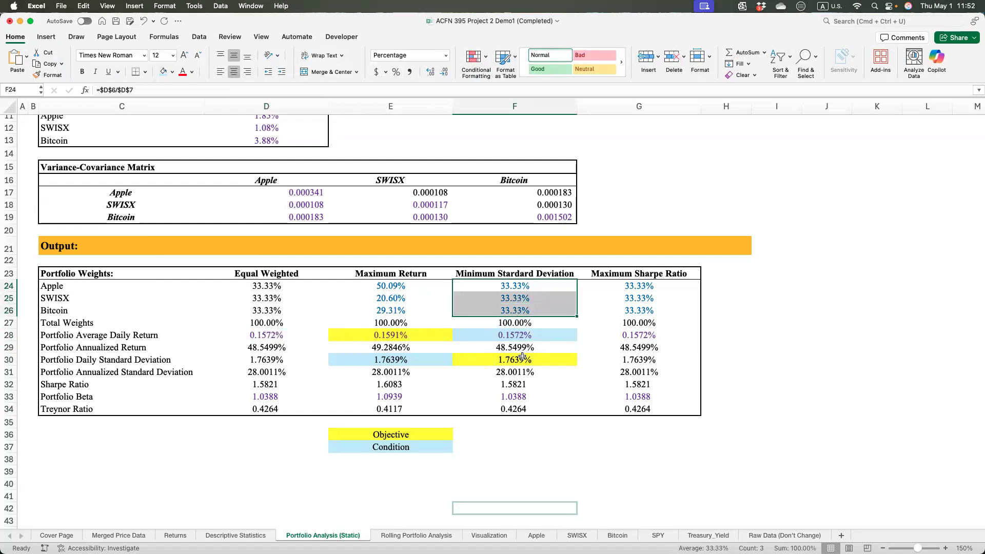
left_click(521, 359)
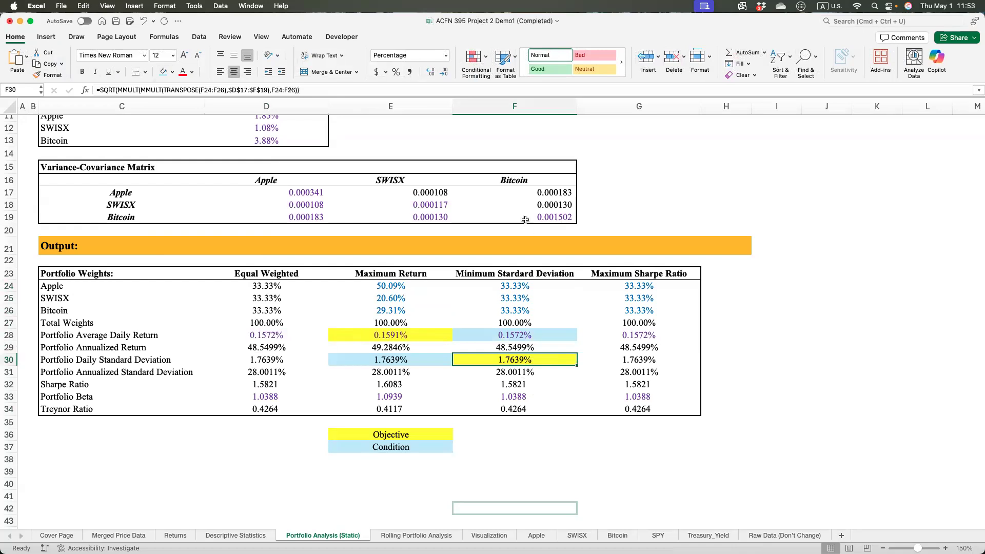
left_click(526, 434)
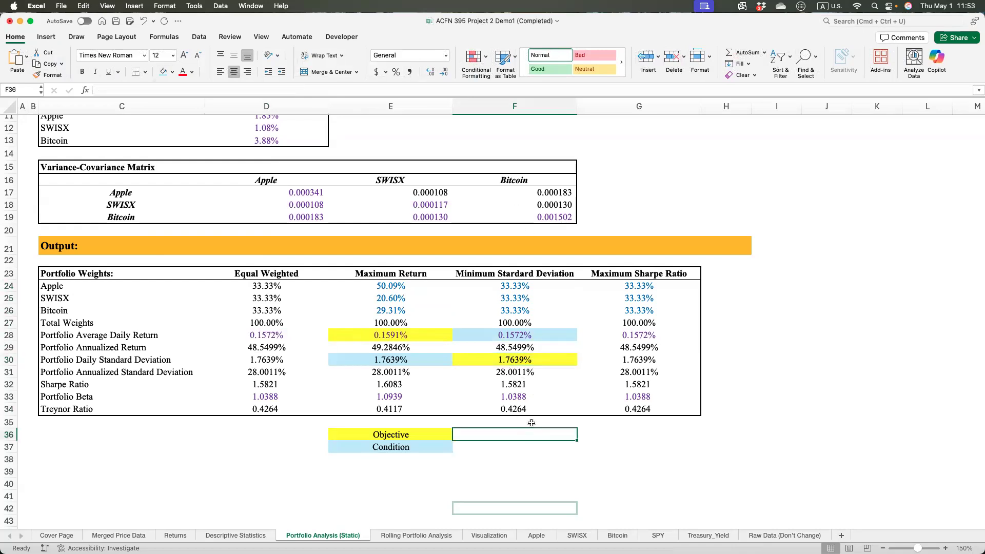
left_click(199, 37)
left_click(898, 61)
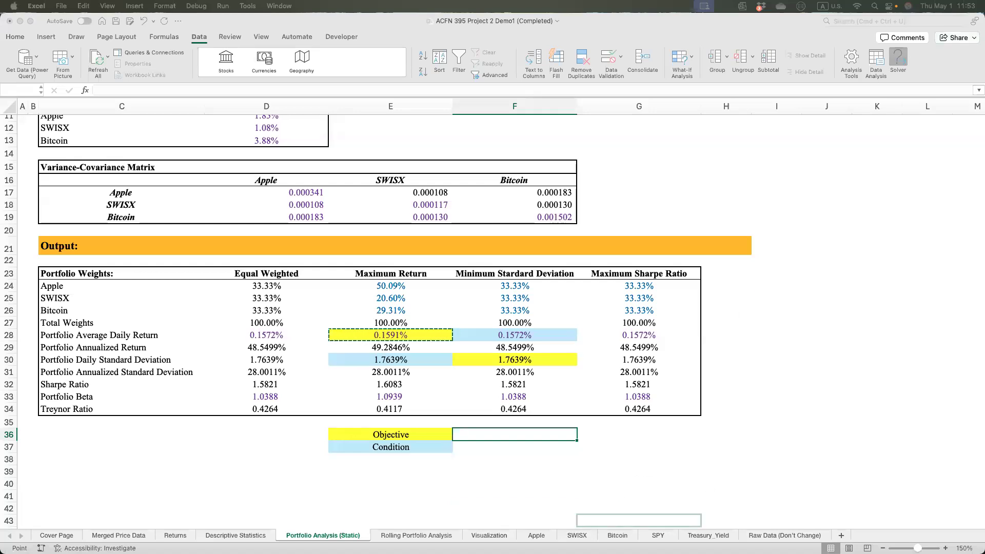
left_click(810, 275)
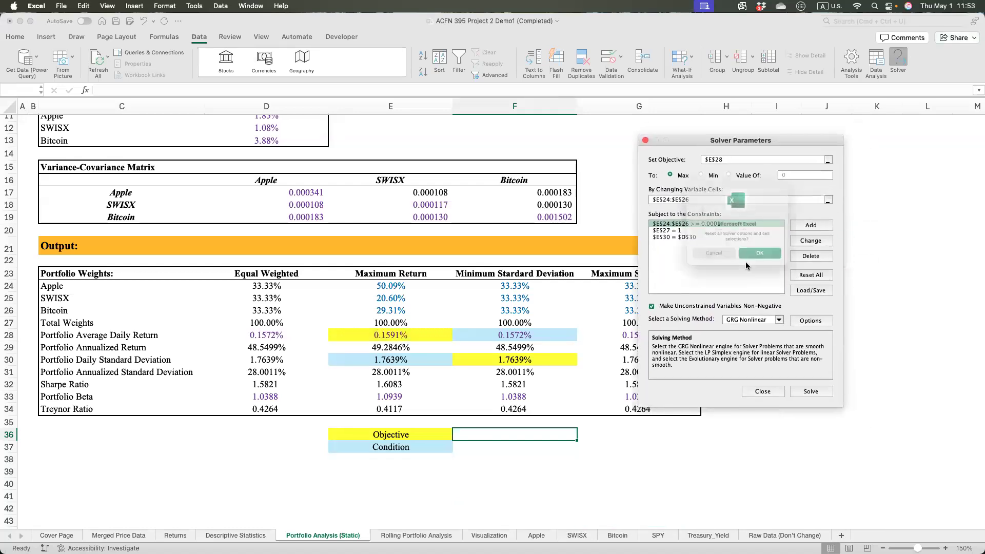
left_click(756, 254)
key("BackSpace")
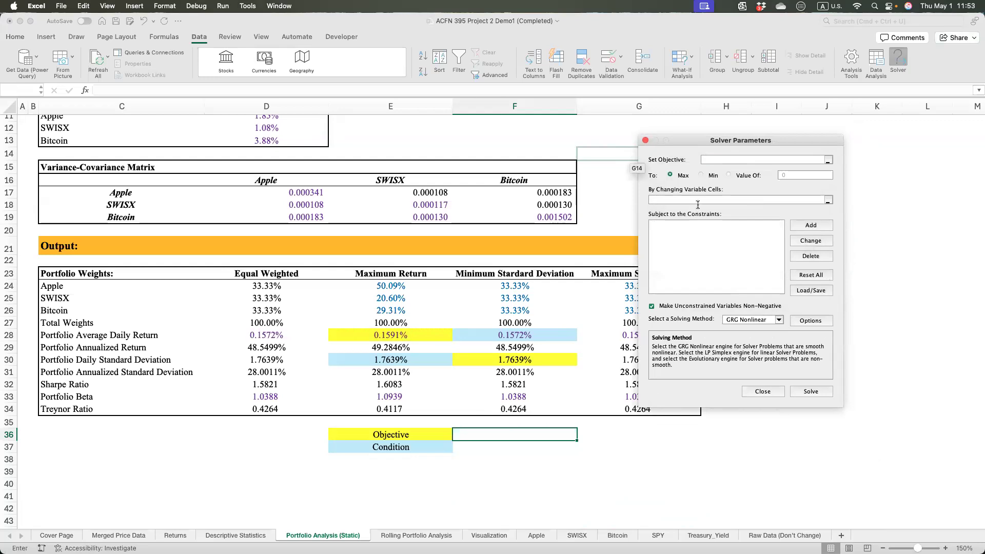
- Set Solver to minimize the daily standard deviation in F30 by changing the weights in F24:F26
left_click(506, 360)
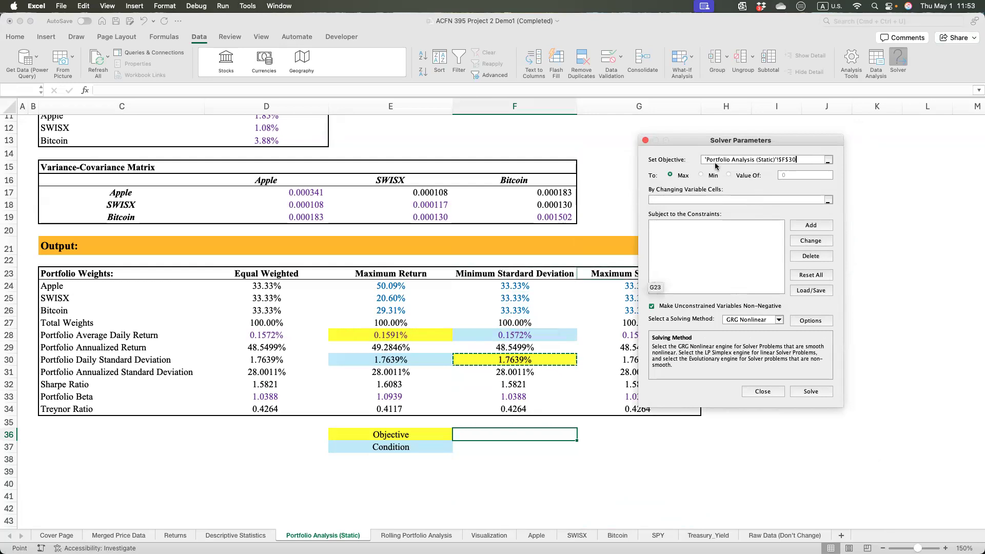
left_click(701, 176)
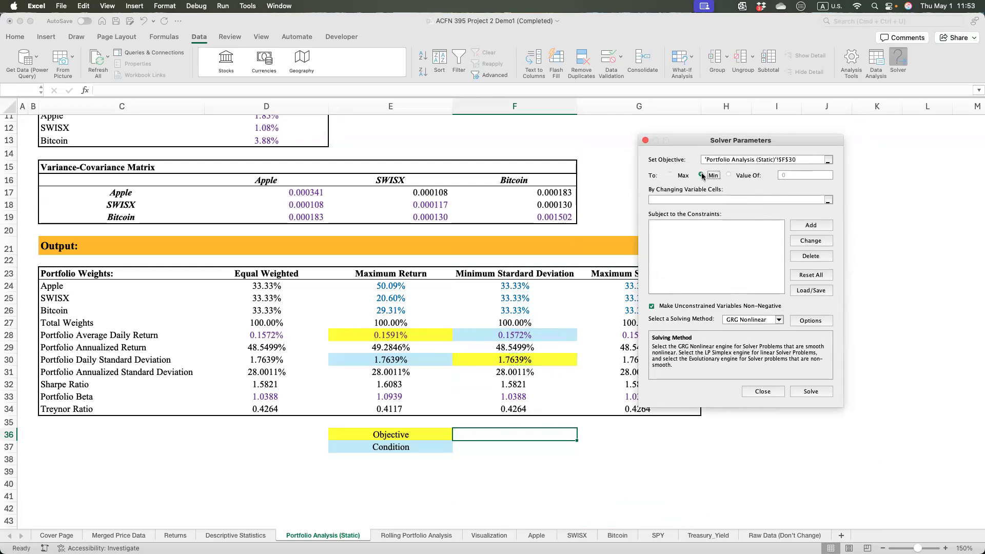
left_click(746, 199)
left_click_drag(514, 285, 515, 314)
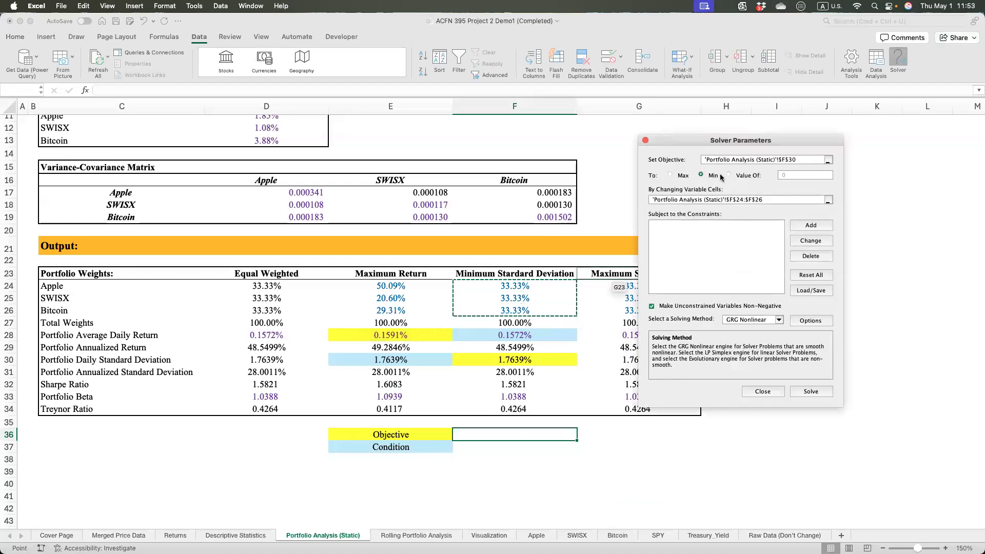
- Add a Solver constraint making average daily return F28 equal to the Equal Weighted return in D28
left_click(803, 224)
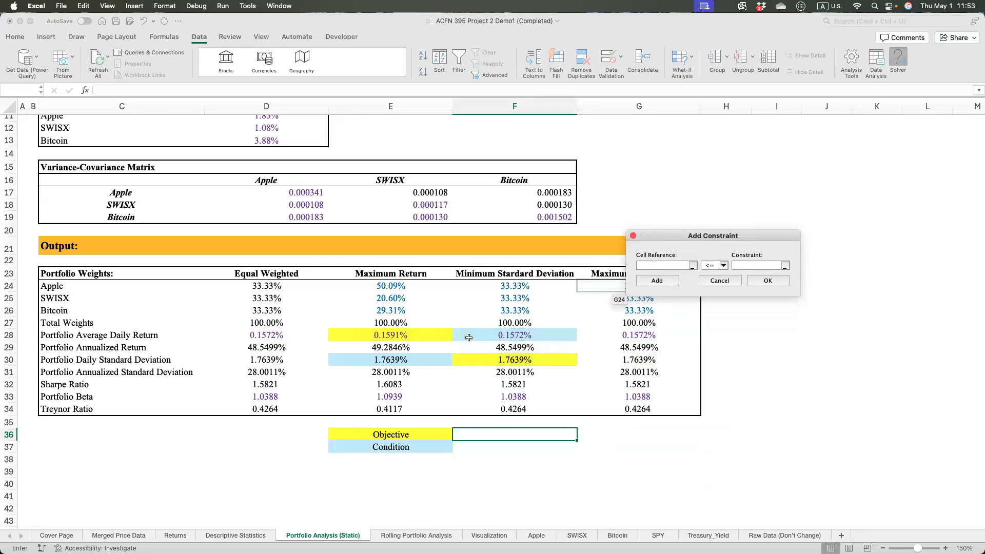
left_click(496, 339)
left_click(723, 266)
left_click(718, 280)
left_click(322, 333)
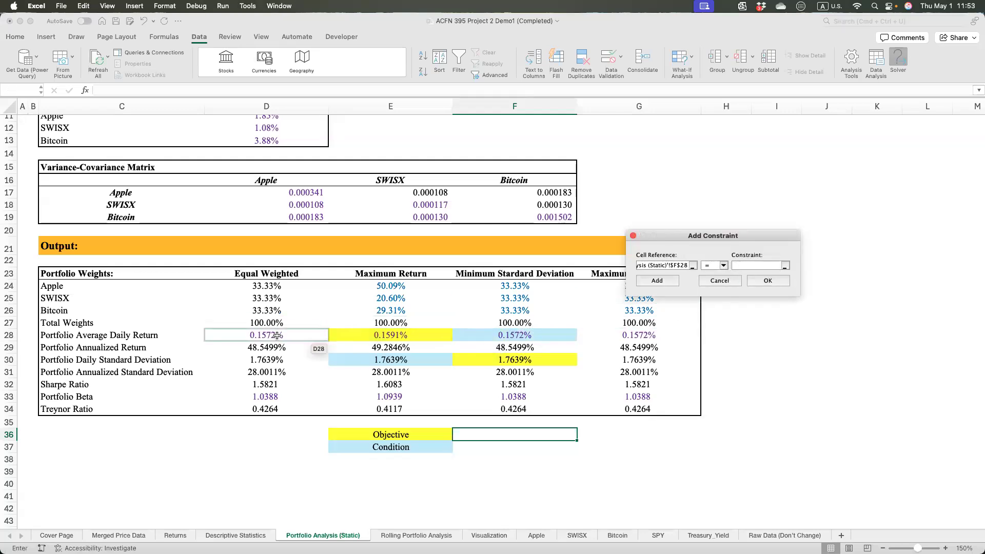
left_click(759, 279)
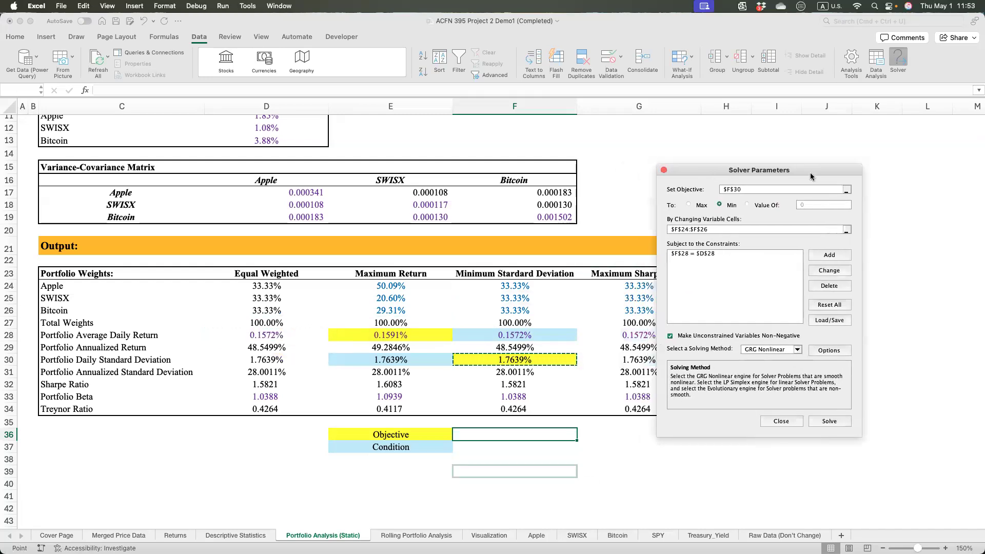
- Add a Solver constraint requiring the total weights in F27 to equal 1
left_click(835, 257)
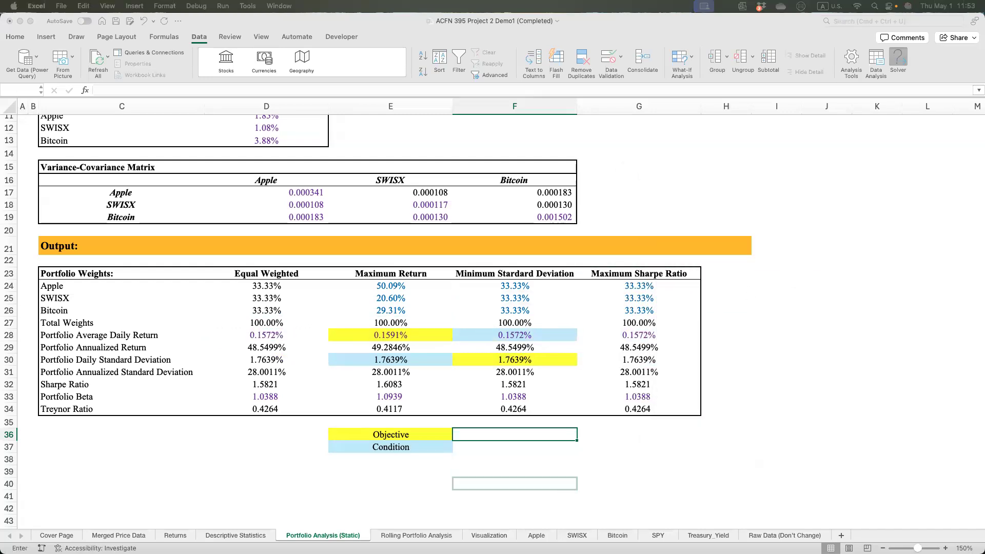
left_click(514, 322)
left_click(735, 218)
left_click(727, 226)
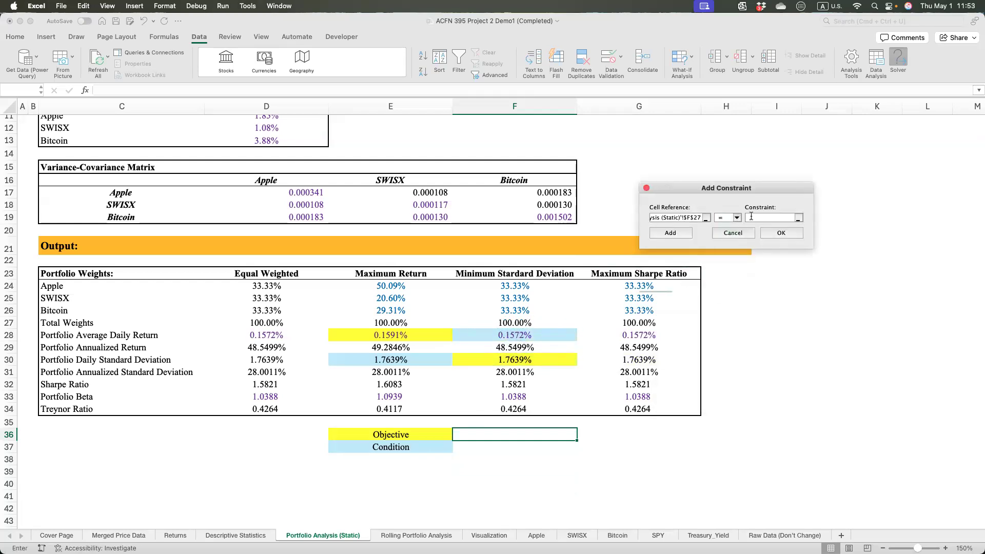
left_click(780, 233)
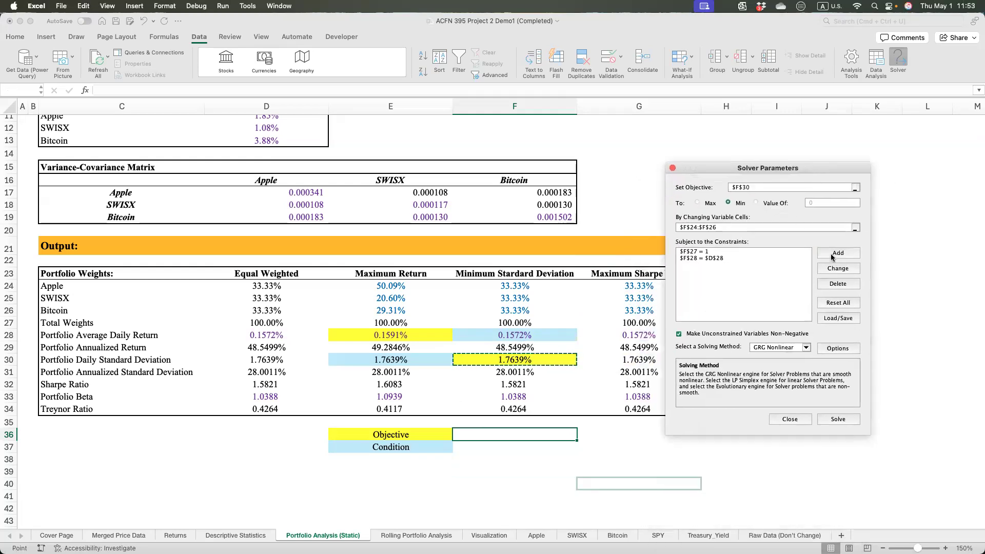
- Add a Solver constraint requiring the weights in F24:F26 to be at least 0.0001
left_click(829, 253)
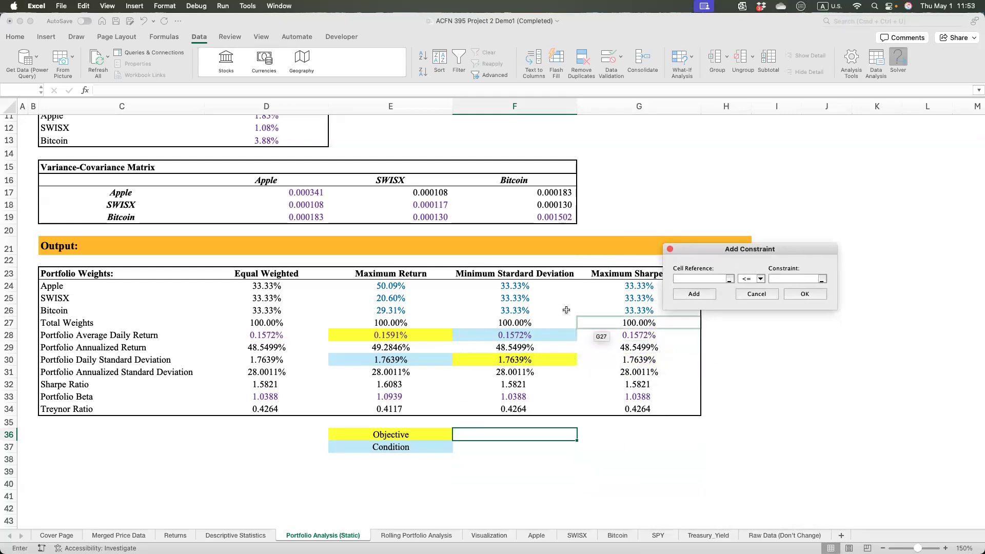
left_click_drag(520, 286, 516, 311)
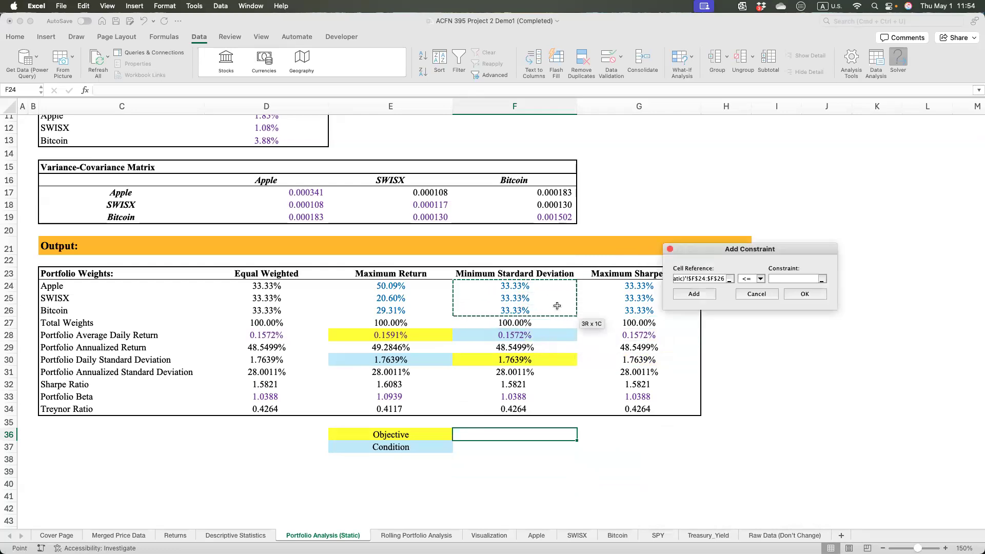
left_click(755, 282)
left_click(752, 300)
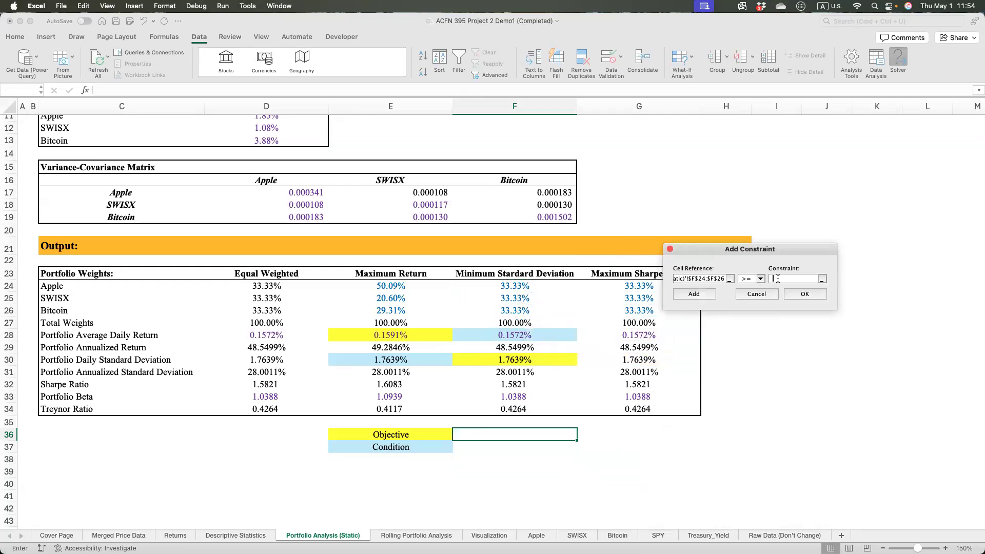
type("0.0001")
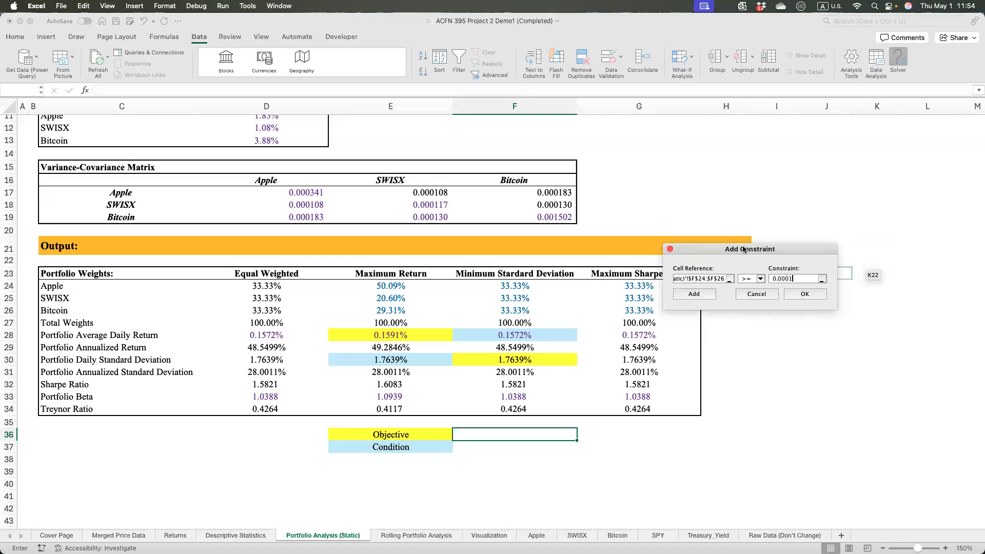
left_click(803, 294)
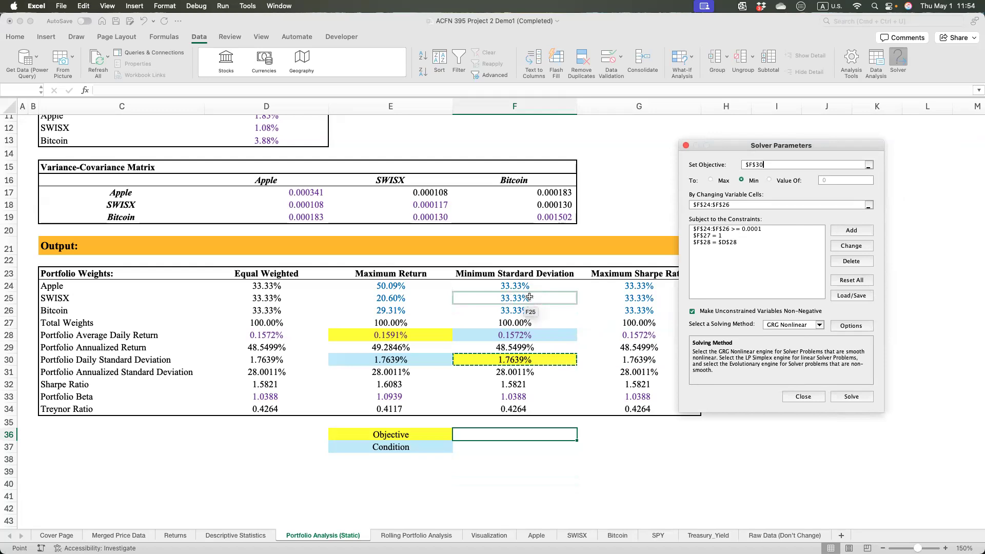
- Check the three constraints, solve for the Minimum Standard Deviation weights and keep the Solver solution
left_click(695, 228)
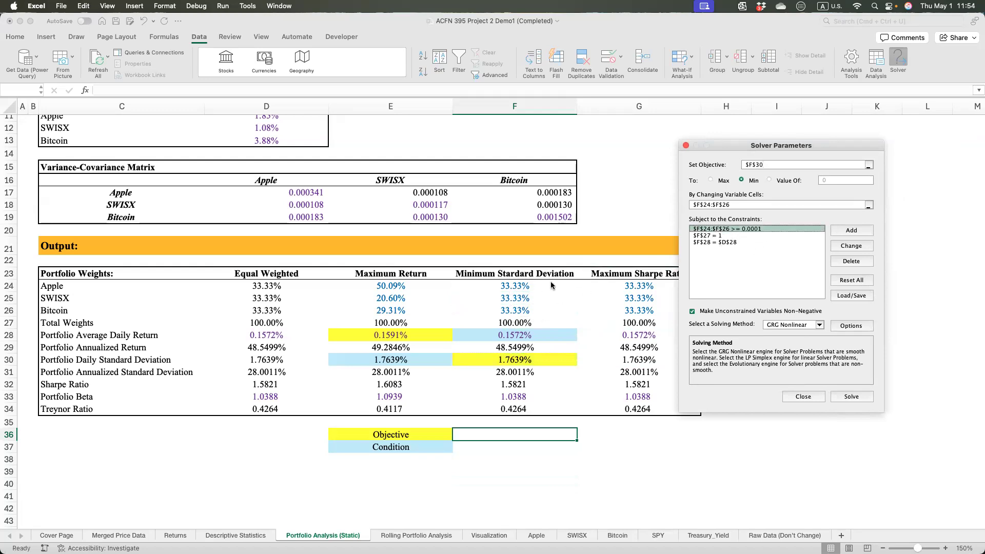
left_click(708, 235)
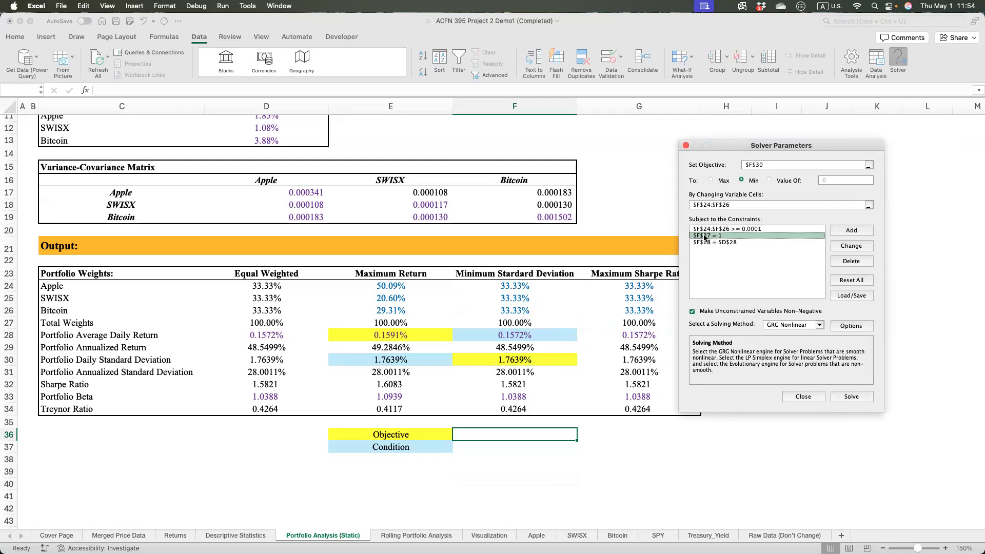
left_click(727, 243)
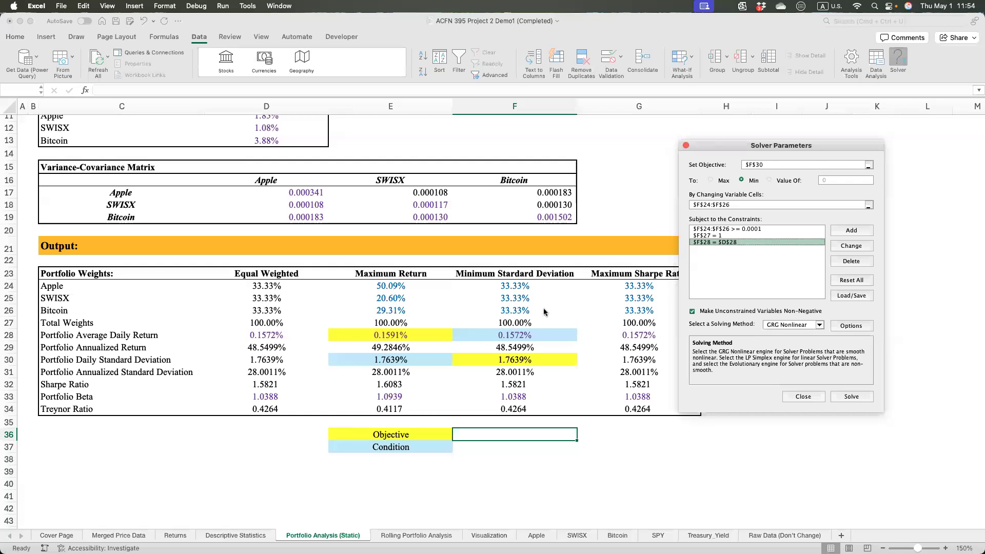
left_click(851, 397)
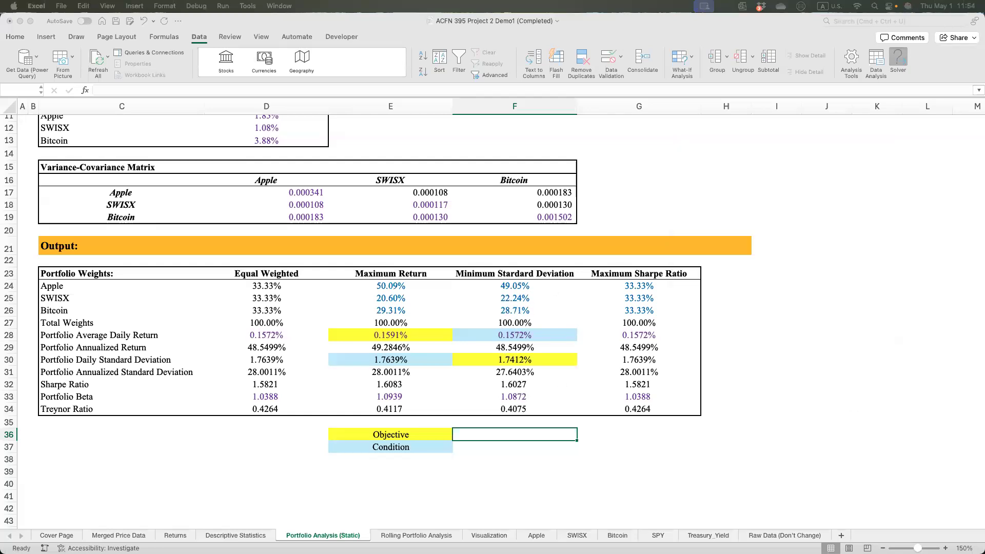
left_click(810, 337)
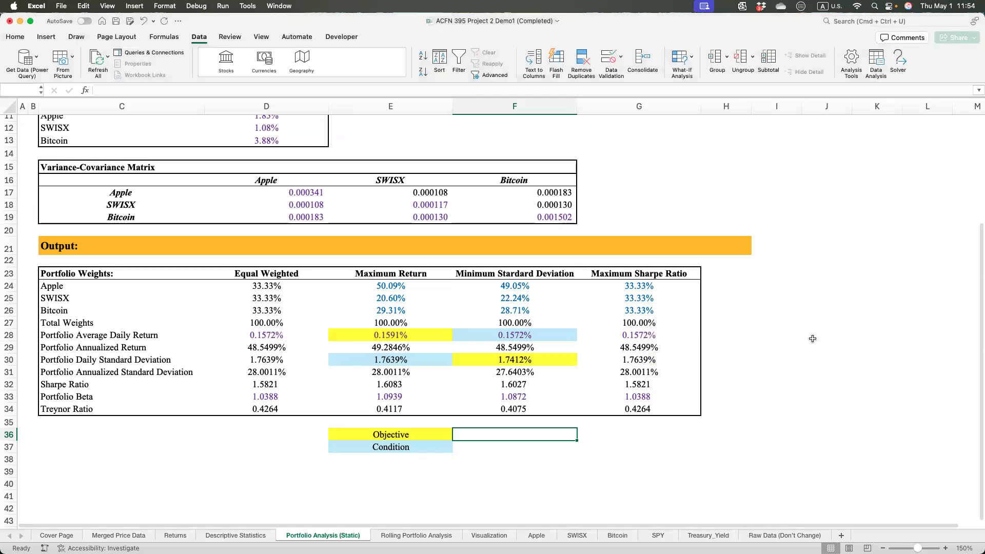
- Inspect the unrounded Maximum Return weights in E24:E26 and compare them with the Minimum Standard Deviation weights
left_click_drag(384, 287, 398, 298)
left_click(407, 312)
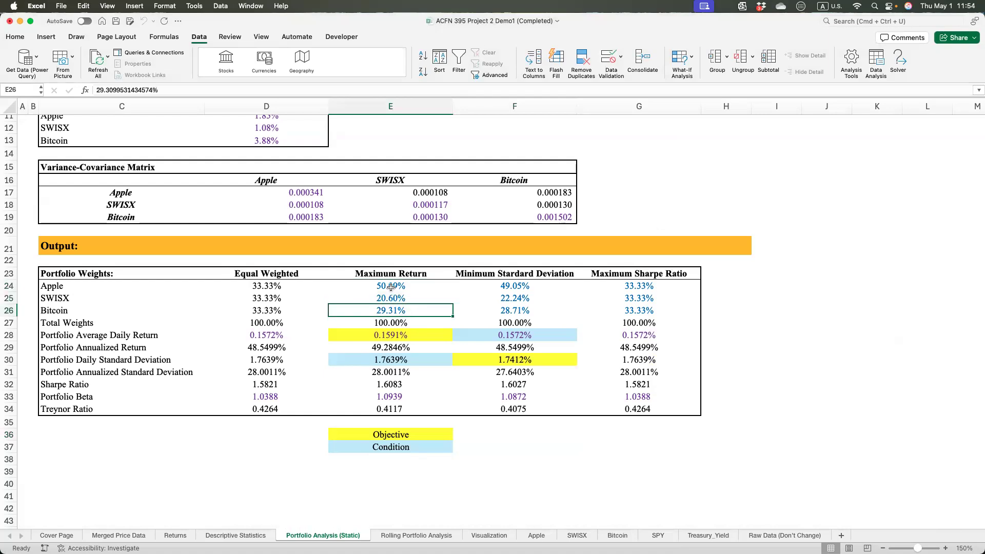
double_click(390, 286)
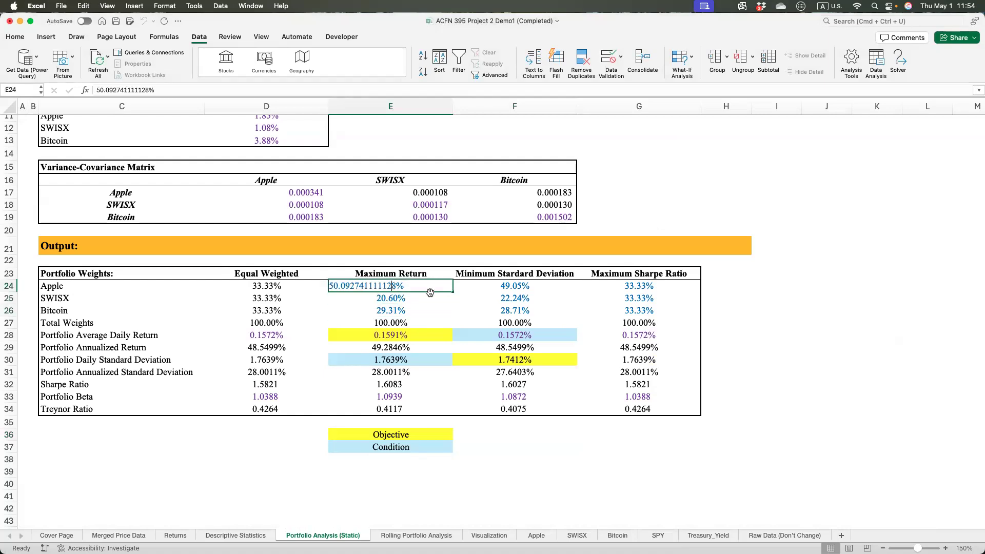
left_click(408, 298)
double_click(408, 298)
left_click(409, 313)
double_click(408, 313)
key("Escape")
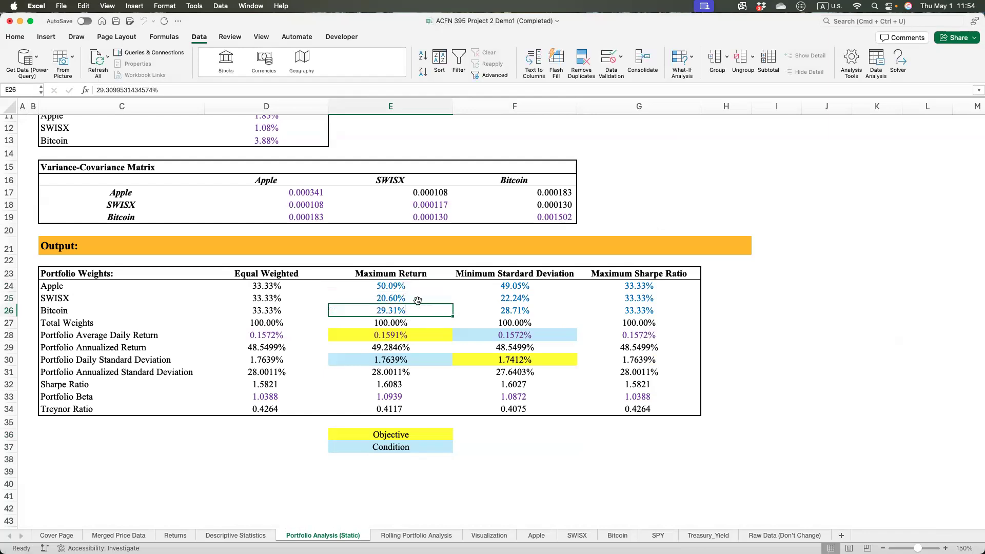
left_click_drag(399, 288, 410, 299)
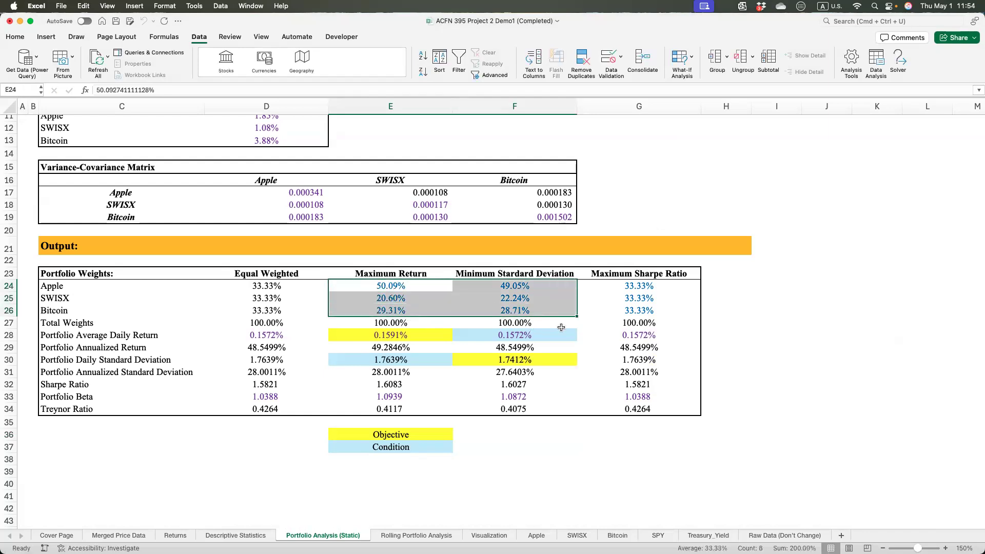
left_click_drag(561, 326, 564, 334)
- Compare the Minimum Standard Deviation portfolio's average daily return and daily standard deviation with the Equal Weighted portfolio
left_click(511, 339)
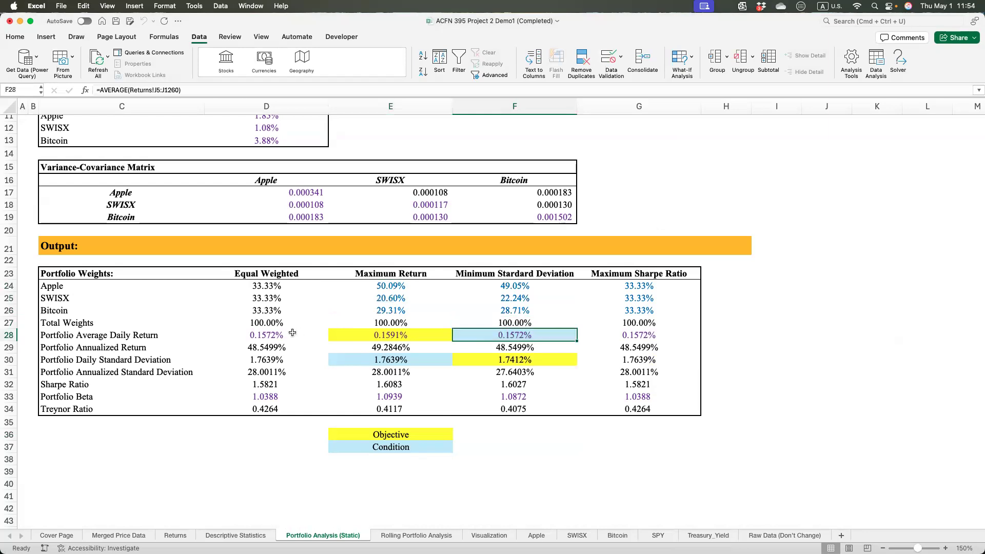
left_click(269, 335)
left_click_drag(271, 359, 521, 364)
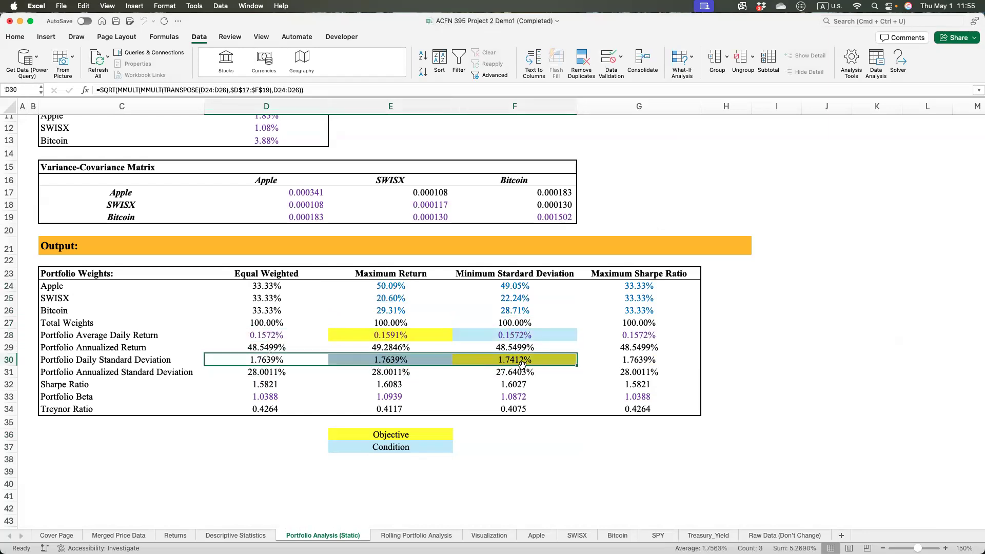
left_click(523, 362)
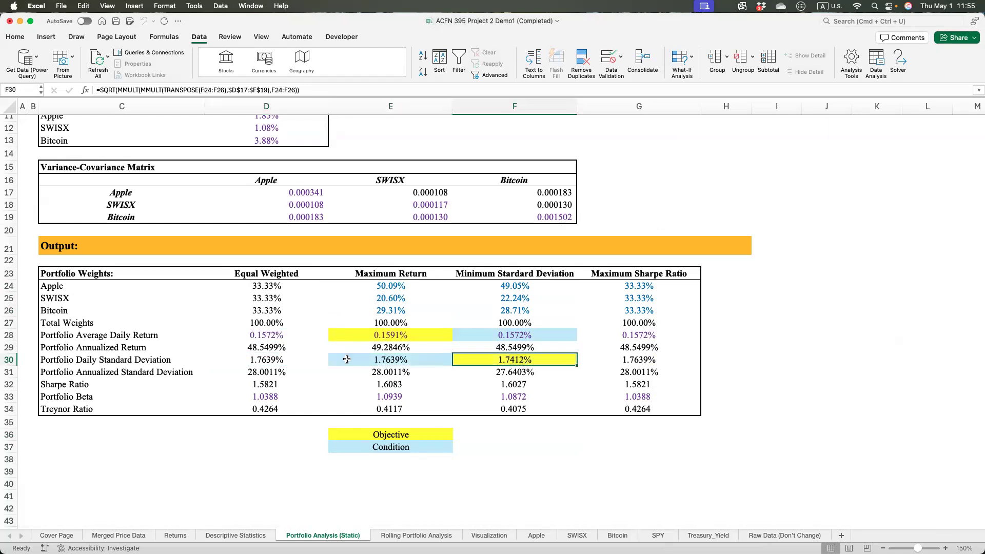
left_click(265, 359)
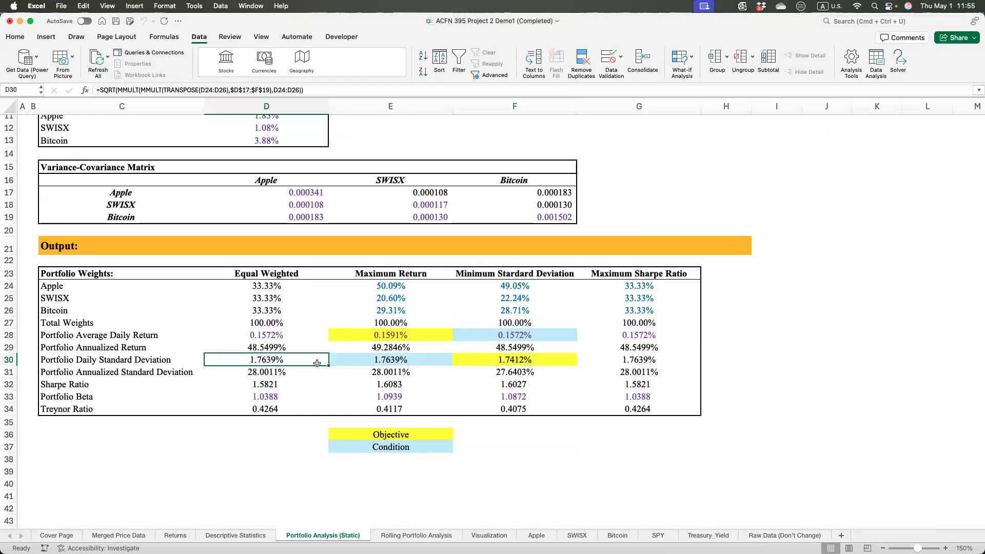
left_click(524, 360)
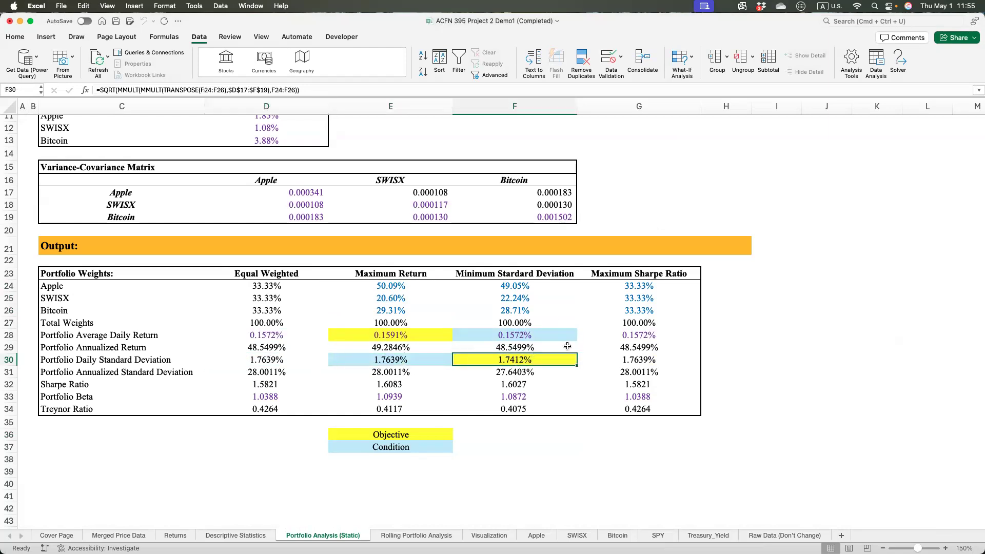
left_click(776, 297)
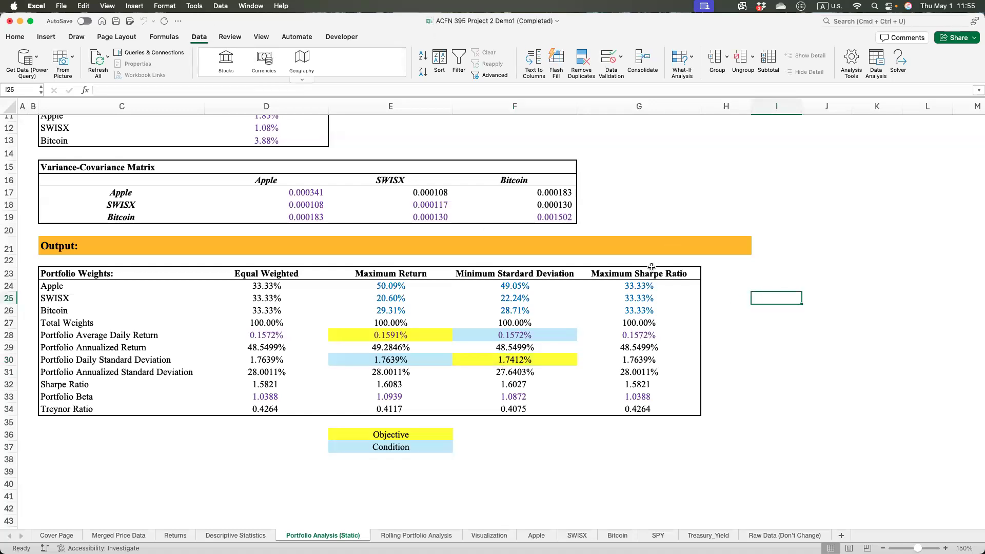
- Fill the Maximum Sharpe Ratio portfolio's Sharpe ratio cell G32 with yellow to mark it as the objective
left_click(638, 386)
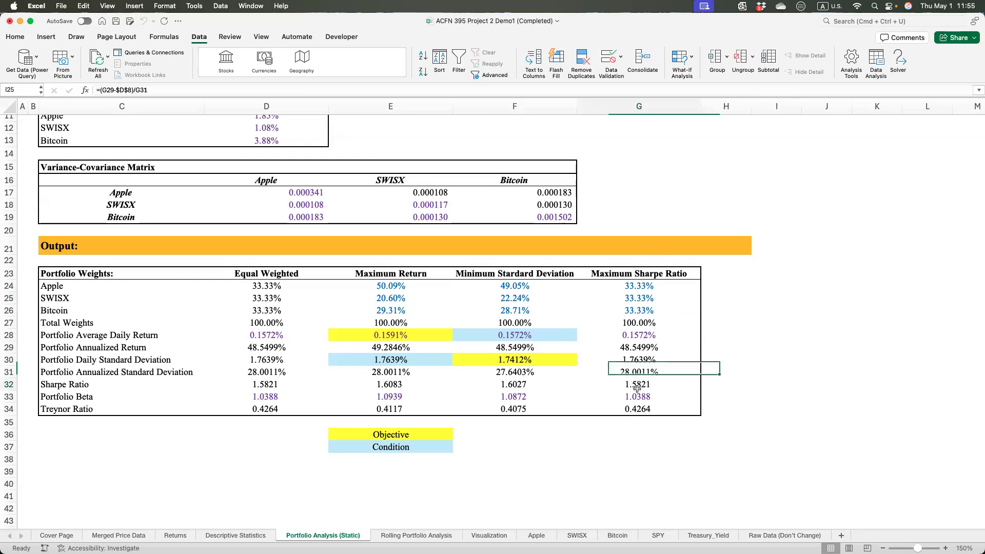
left_click(15, 37)
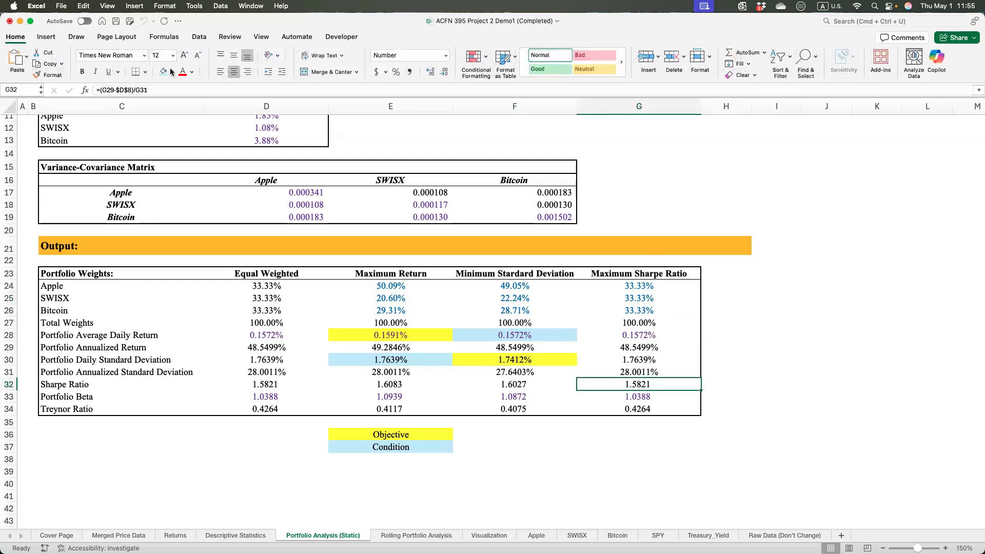
left_click(172, 72)
left_click(194, 195)
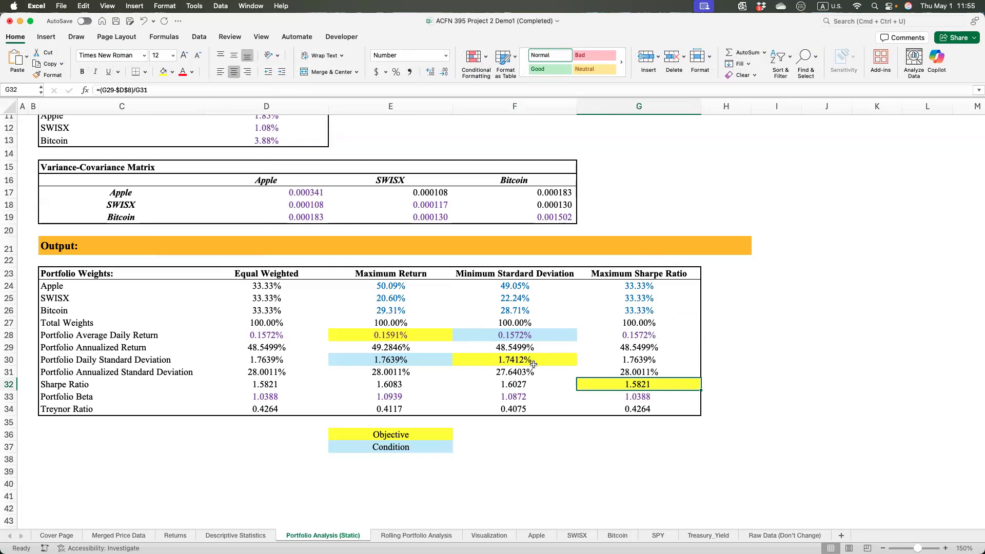
- Review the objective and condition cells of the Maximum Return and Minimum Standard Deviation portfolios against the Maximum Sharpe Ratio objective in G32
left_click(373, 330)
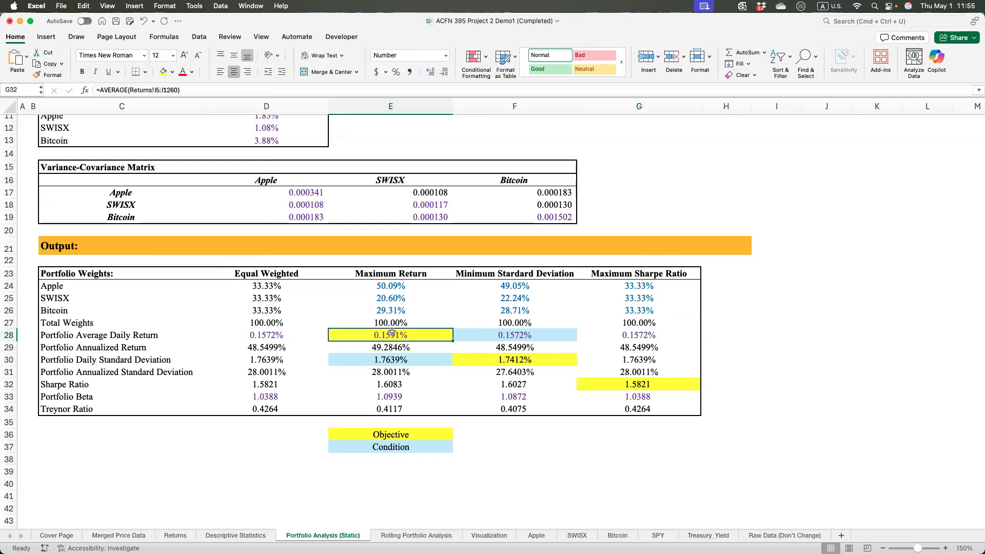
left_click_drag(456, 345, 476, 362)
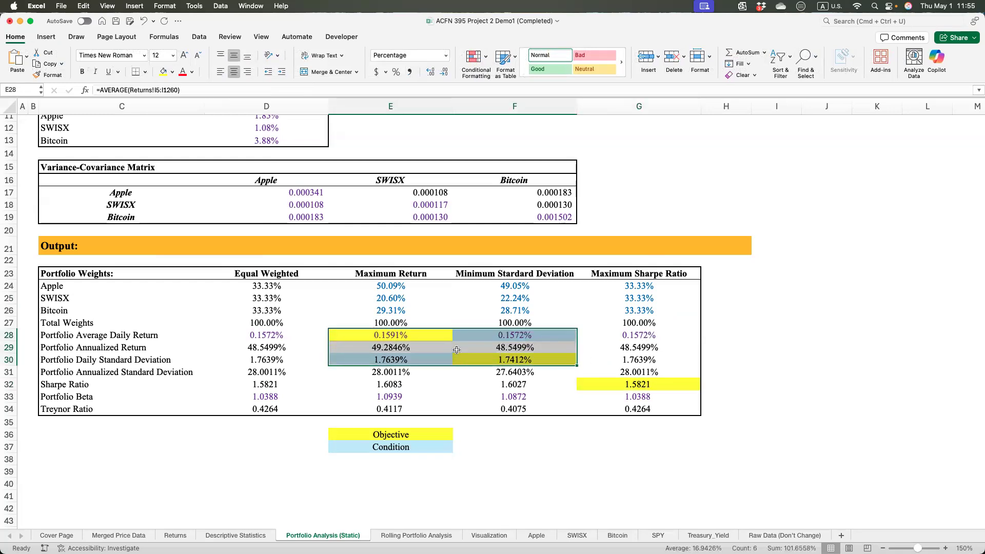
left_click(408, 332)
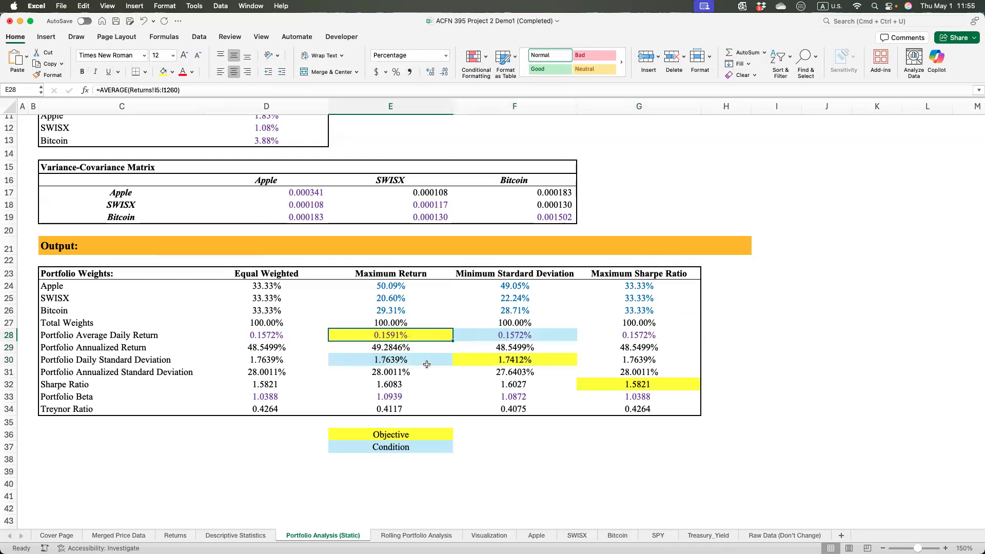
left_click(405, 360)
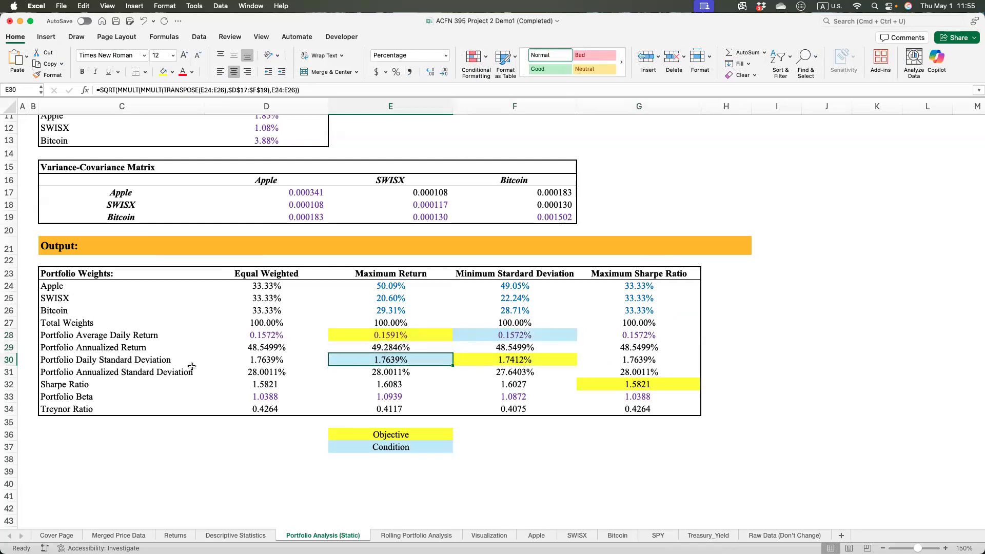
left_click(620, 388)
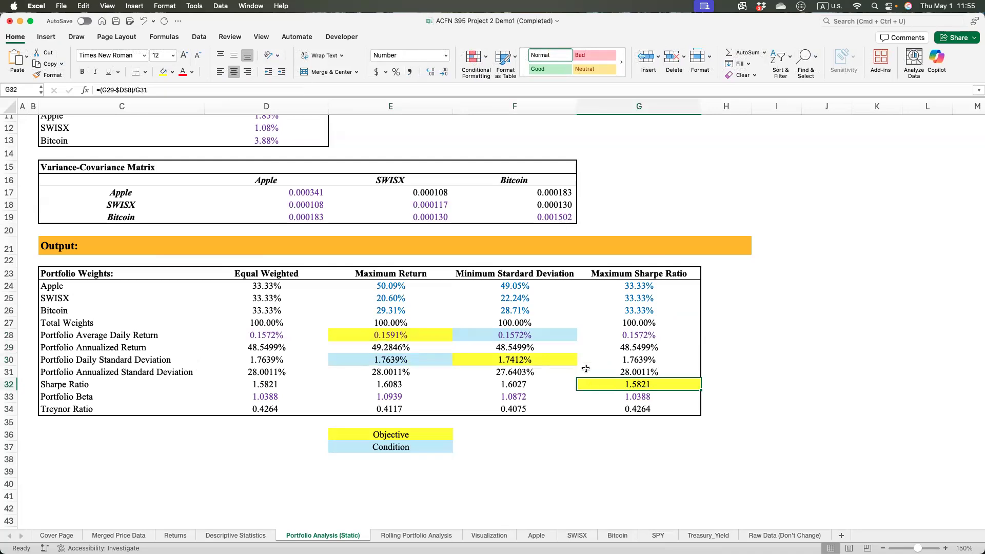
left_click(496, 334)
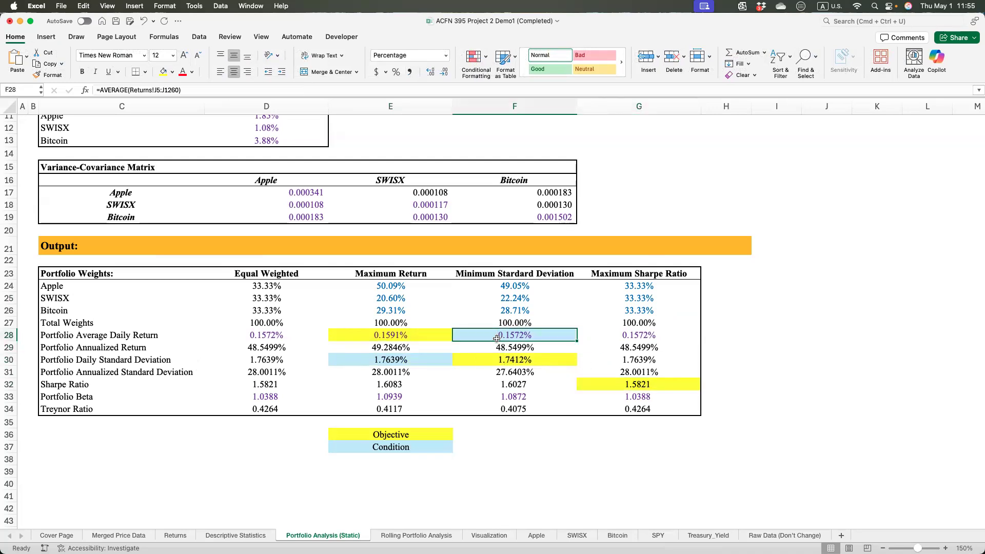
left_click(500, 359)
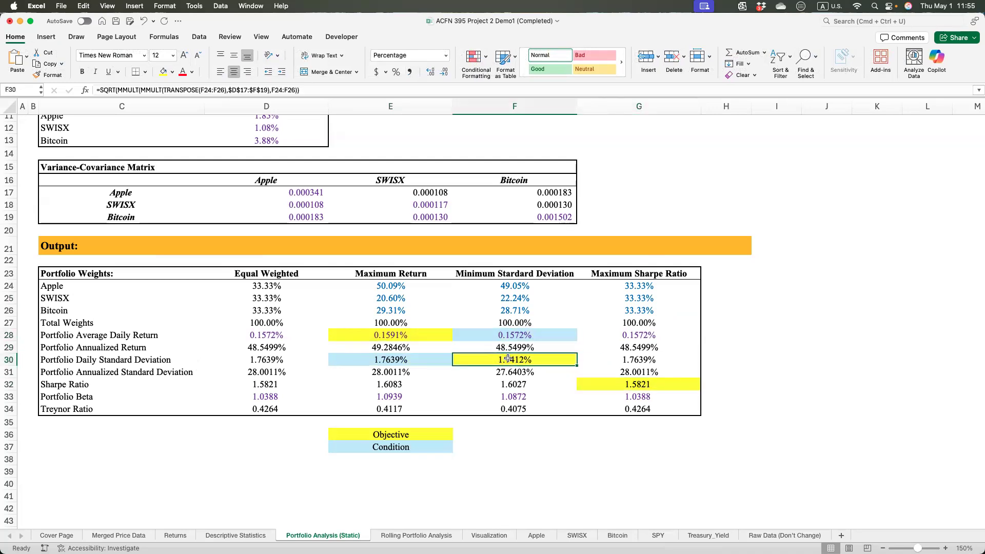
left_click(650, 383)
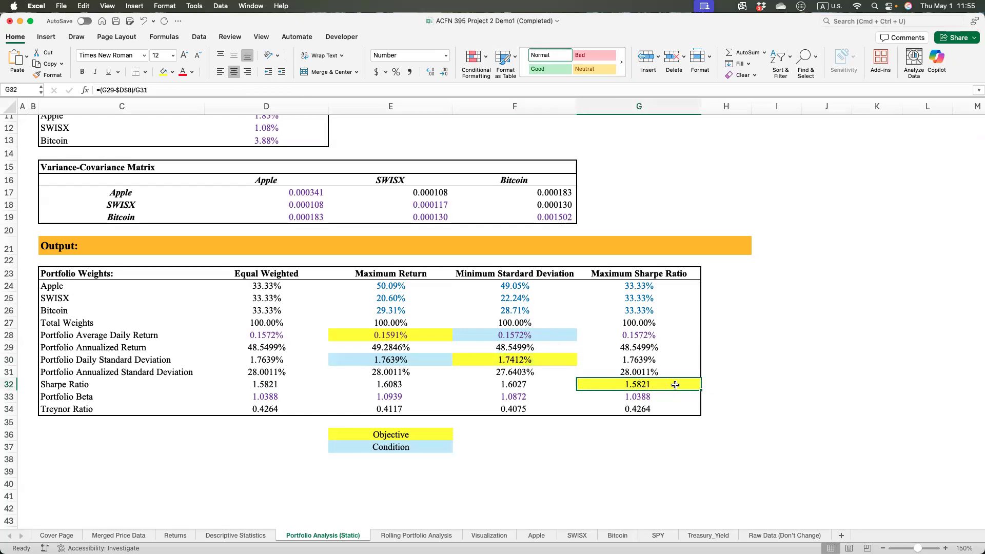
left_click(516, 335)
left_click_drag(423, 336, 521, 365)
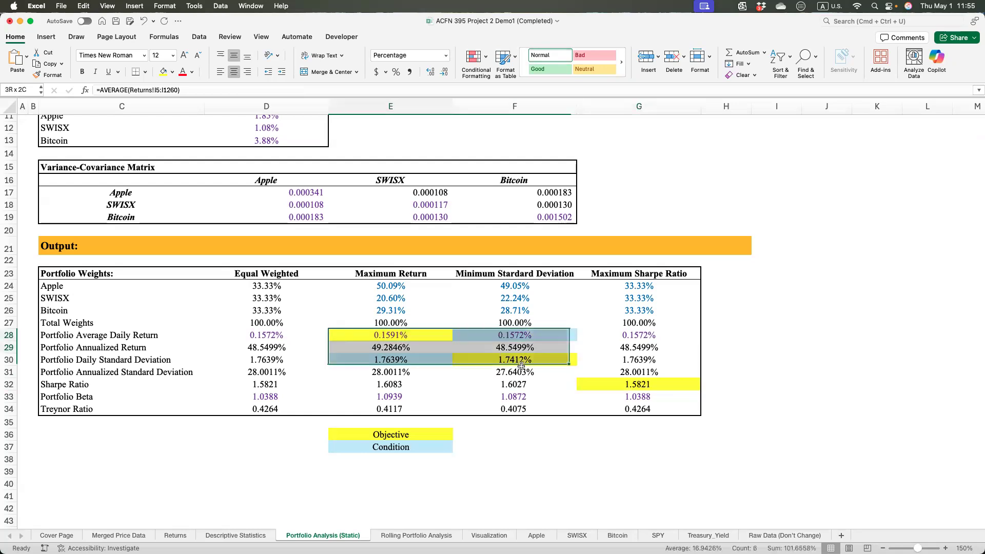
- Reset all Solver parameters and set Solver to maximize the Sharpe ratio in G32 by changing the weights in G24:G26
left_click(680, 384)
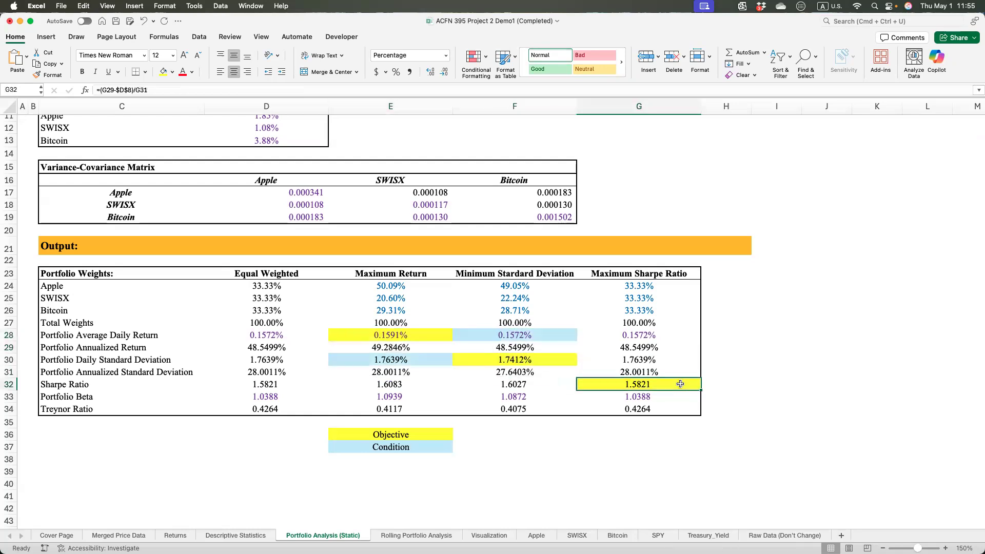
left_click(199, 36)
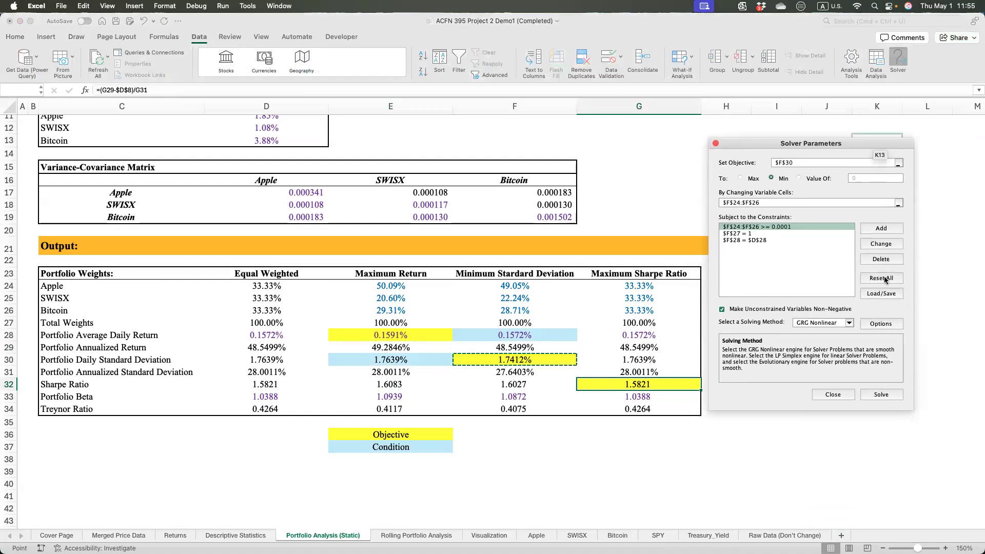
left_click(881, 278)
left_click(841, 266)
left_click_drag(800, 163, 735, 160)
key("BackSpace")
left_click(643, 388)
left_click(643, 388)
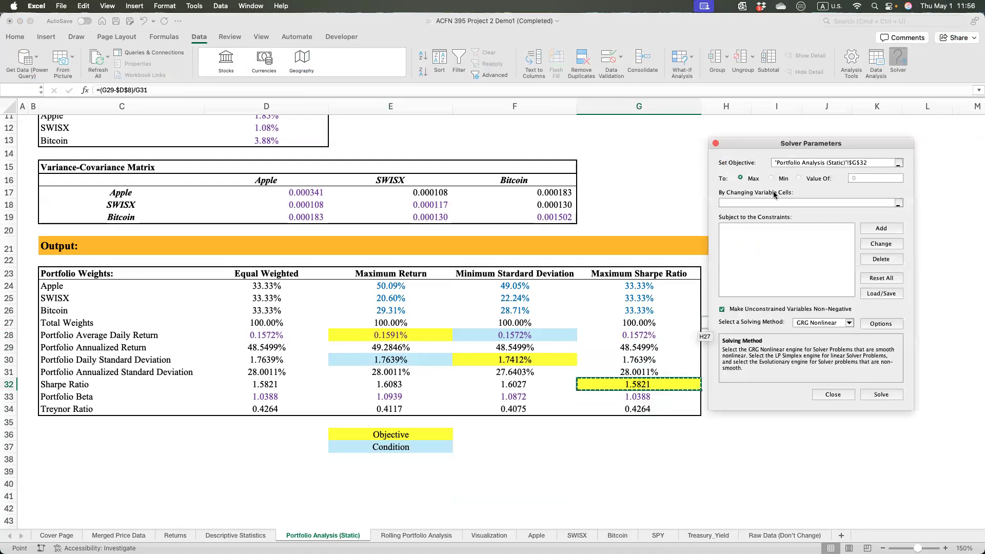
left_click(743, 178)
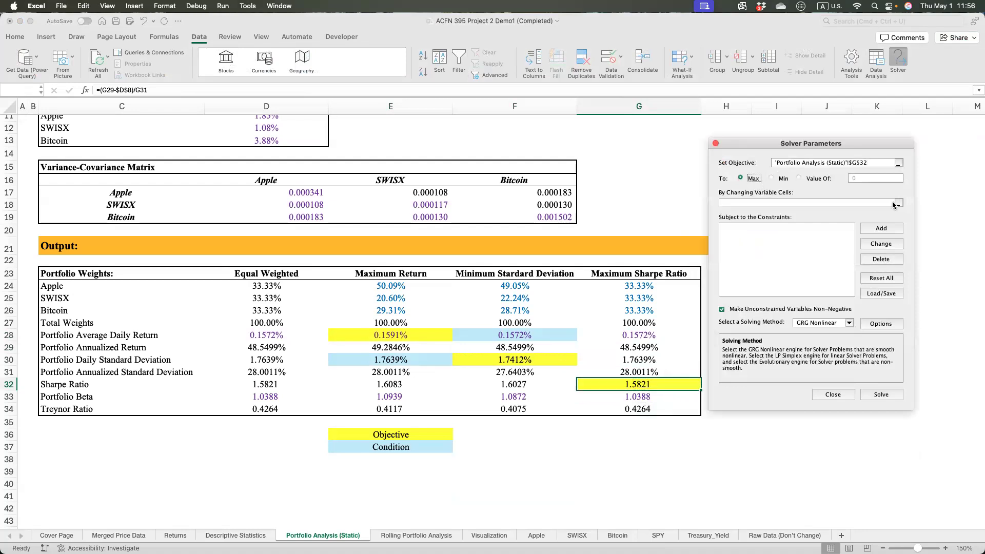
left_click(898, 204)
left_click_drag(661, 286, 661, 310)
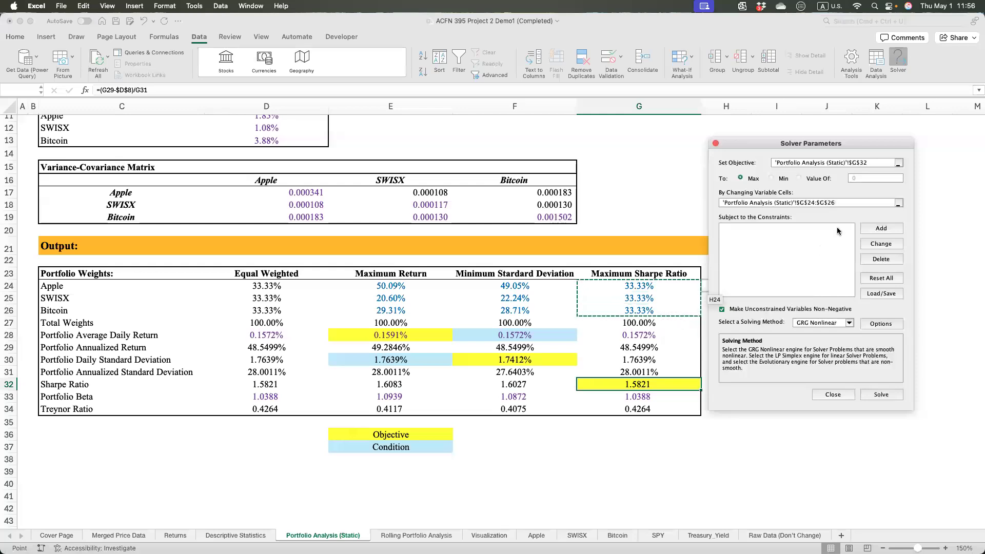
- Add a Solver constraint requiring the total weights in G27 to equal 1
left_click(877, 228)
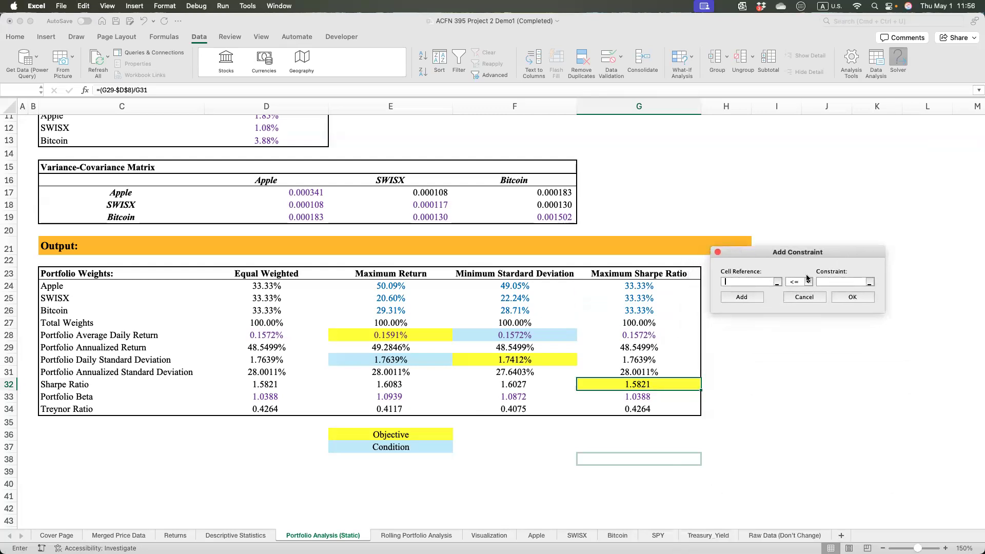
left_click(667, 324)
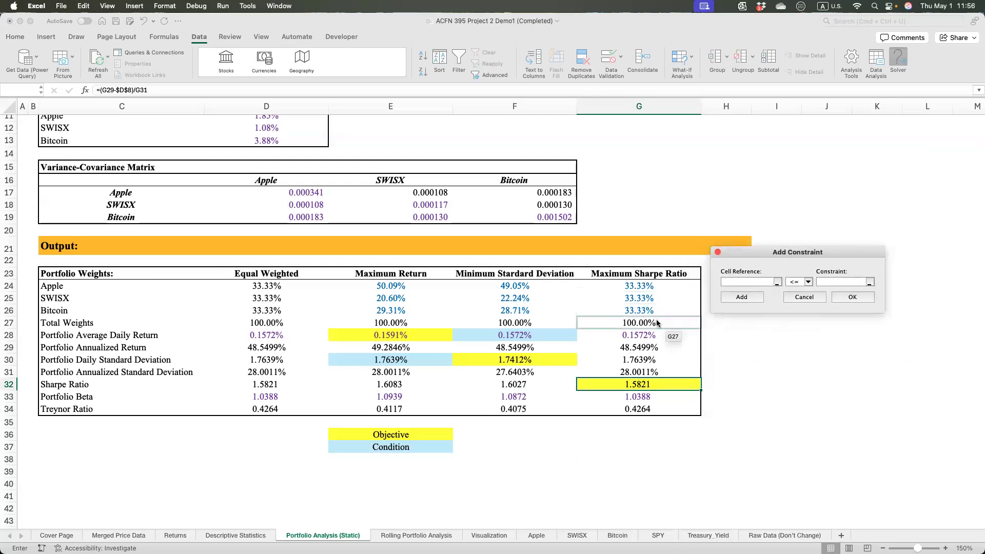
left_click(800, 281)
left_click(797, 297)
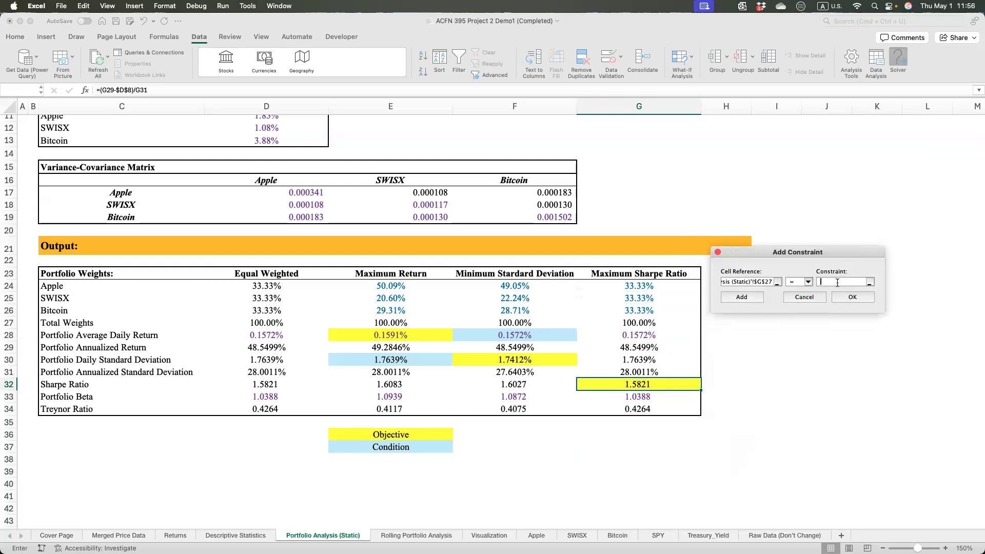
left_click(844, 295)
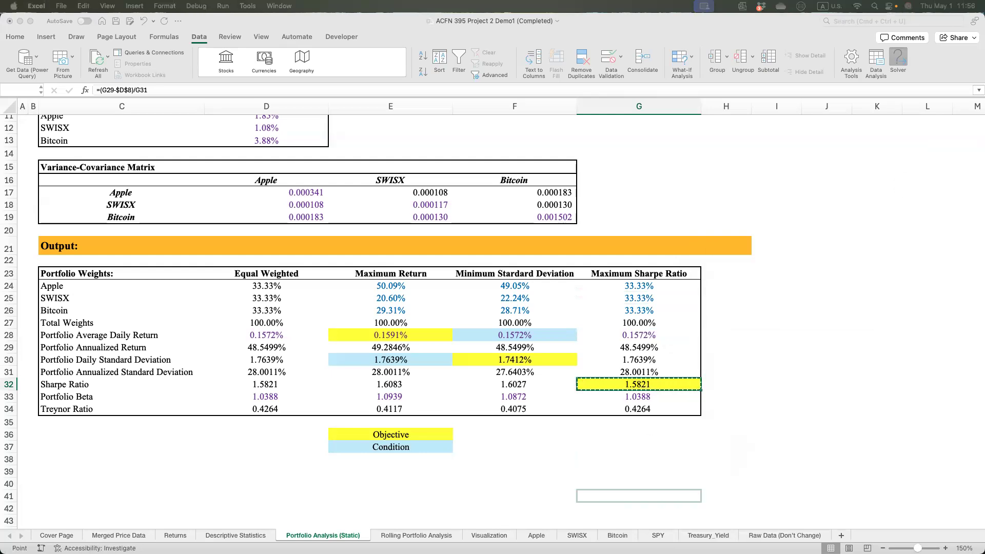
- Add a Solver constraint requiring the weights in G24:G26 to be at least 0.0001
left_click_drag(876, 143, 866, 130)
left_click(894, 204)
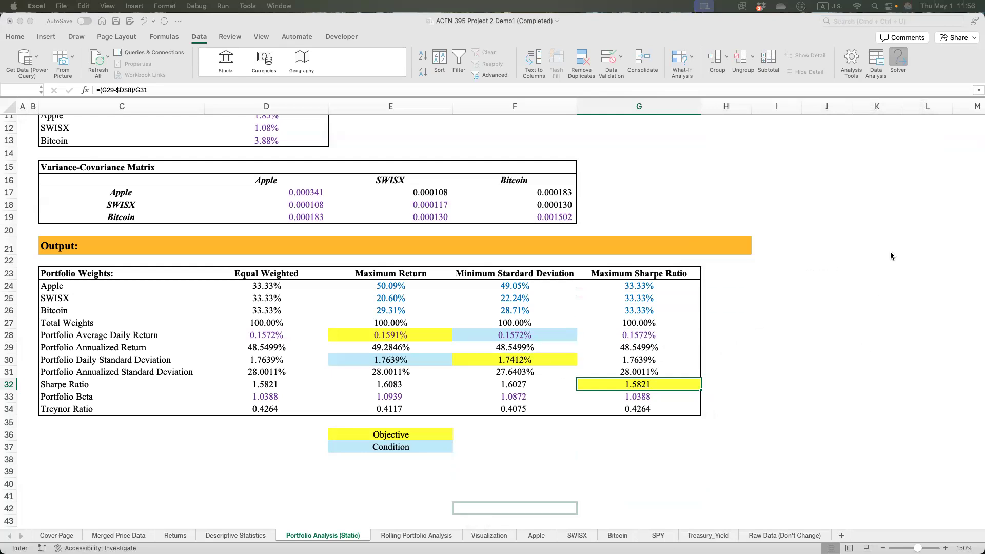
left_click_drag(639, 285, 643, 310)
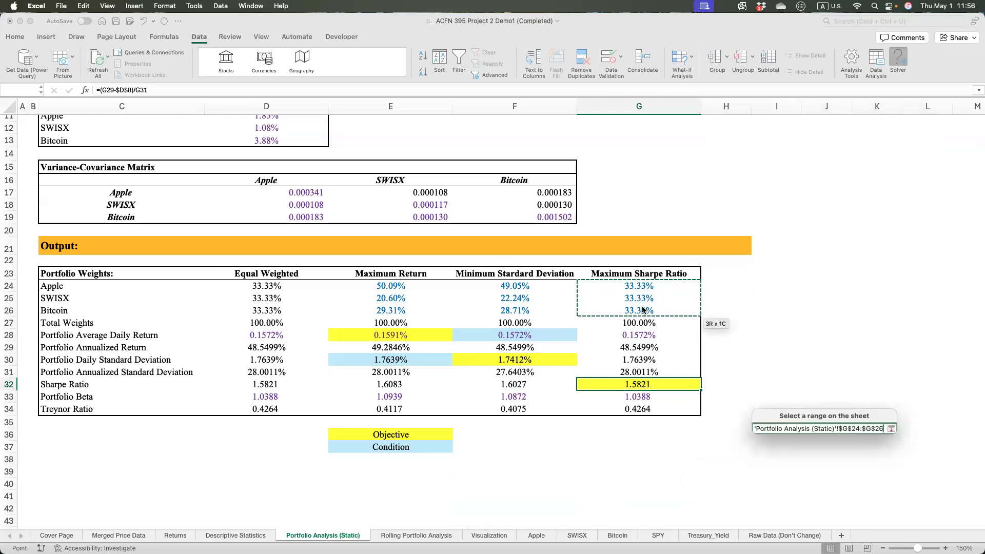
left_click(847, 238)
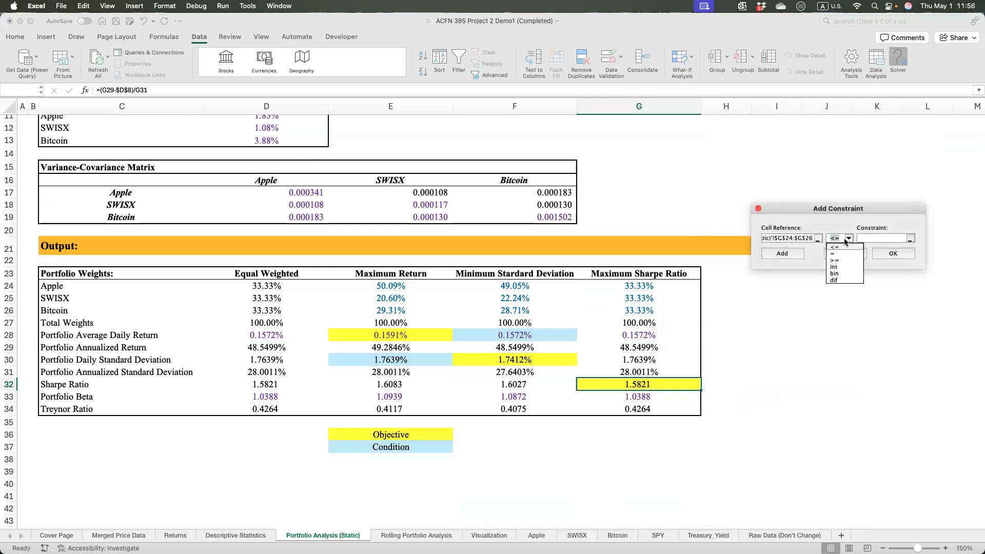
left_click(834, 260)
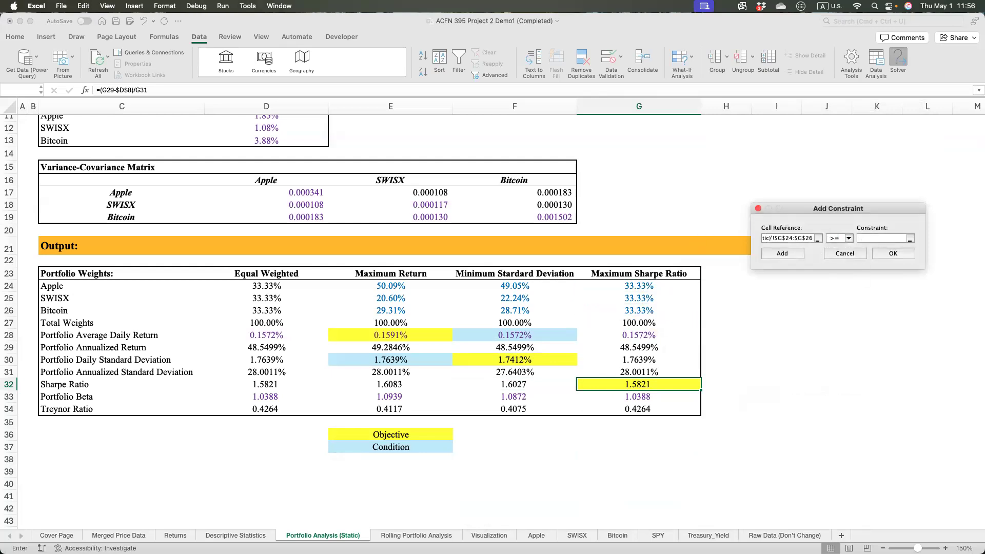
left_click(893, 254)
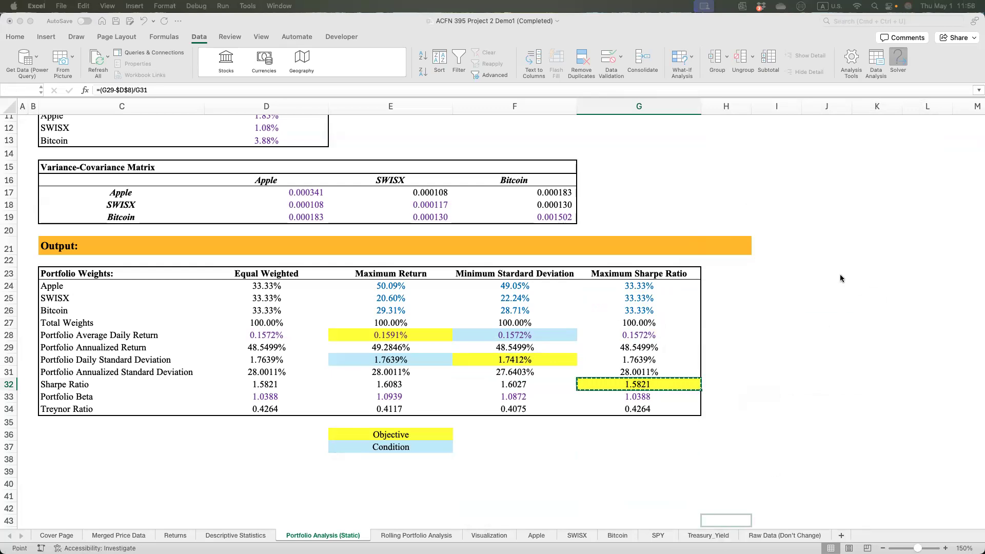
- Solve for the Maximum Sharpe Ratio weights, keep the Solver solution and inspect the unrounded SWISX weight in G25
left_click(853, 383)
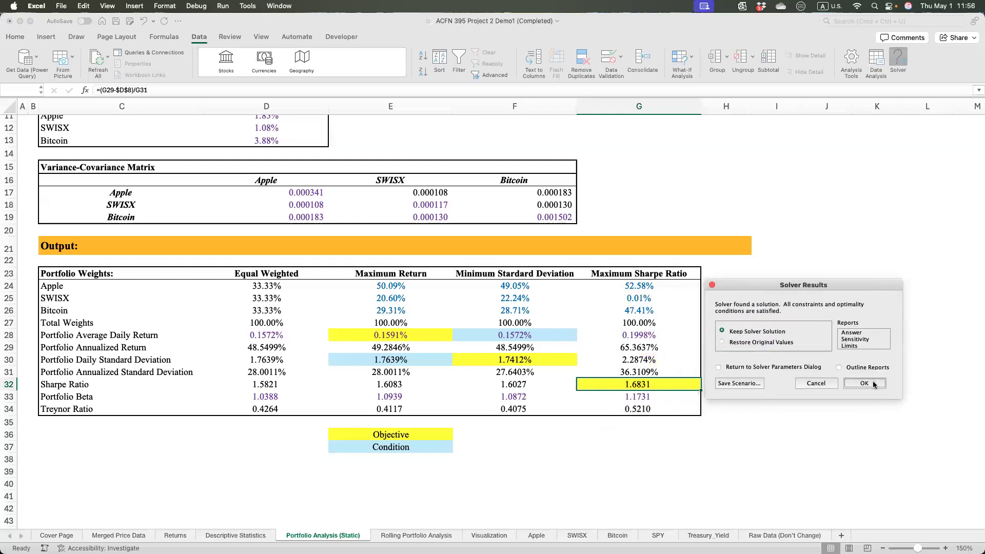
left_click(875, 384)
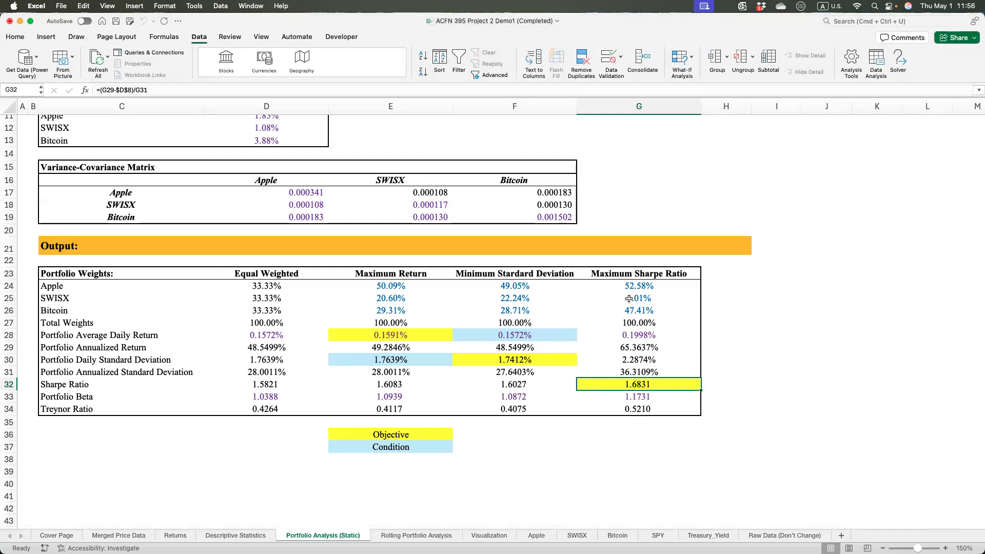
left_click(629, 298)
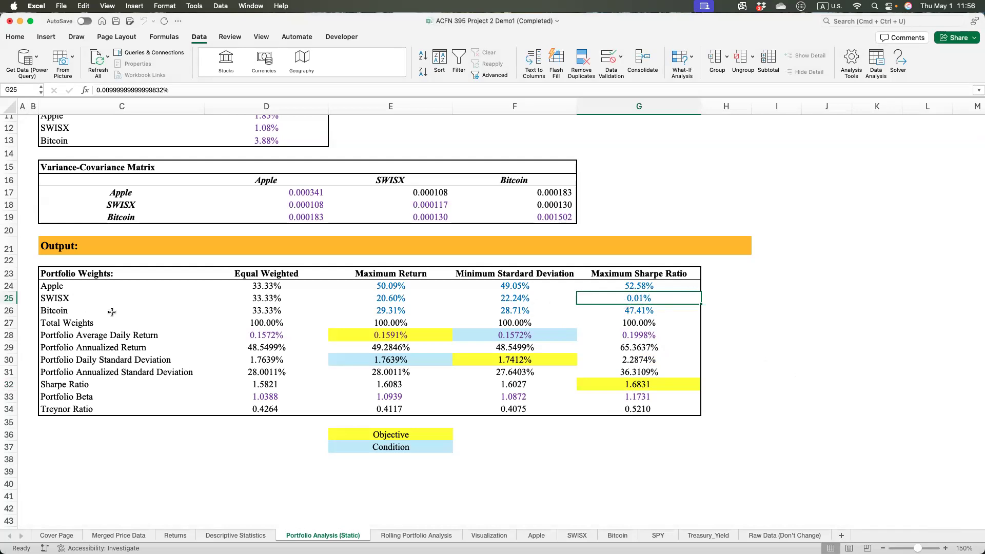
- Compare the Sharpe ratios of the four portfolios in row 32 and review the three optimized portfolios' results in E24:G34
left_click(640, 386)
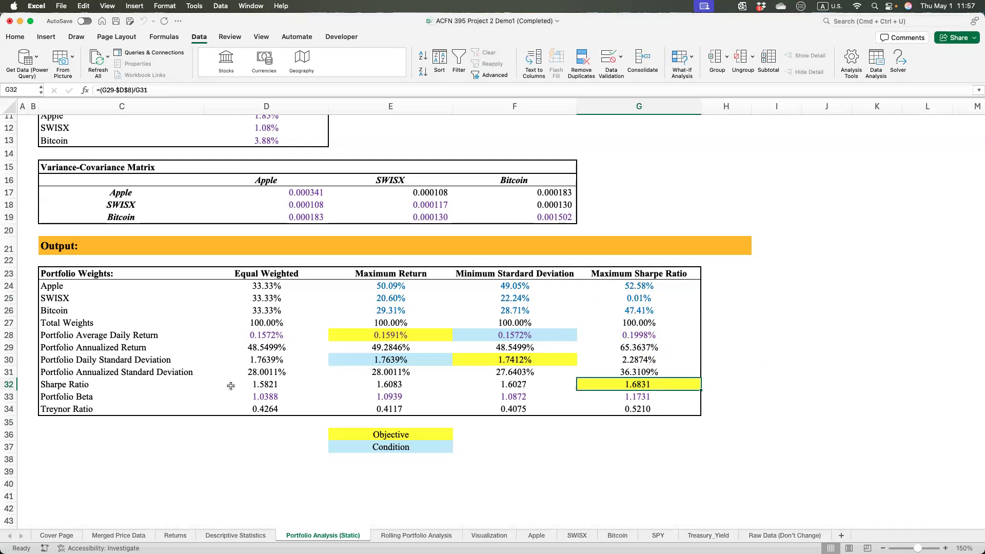
left_click_drag(649, 384, 274, 383)
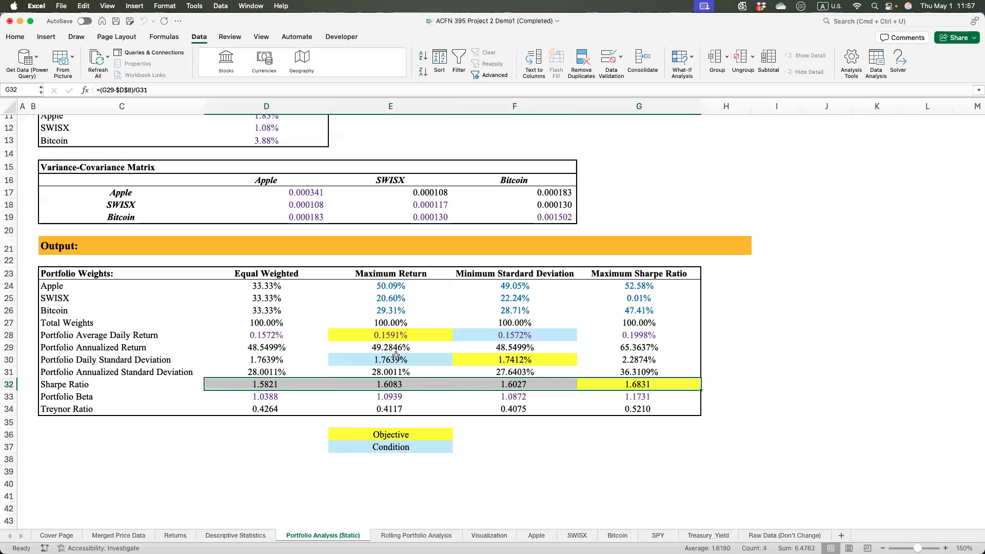
left_click_drag(644, 384, 532, 376)
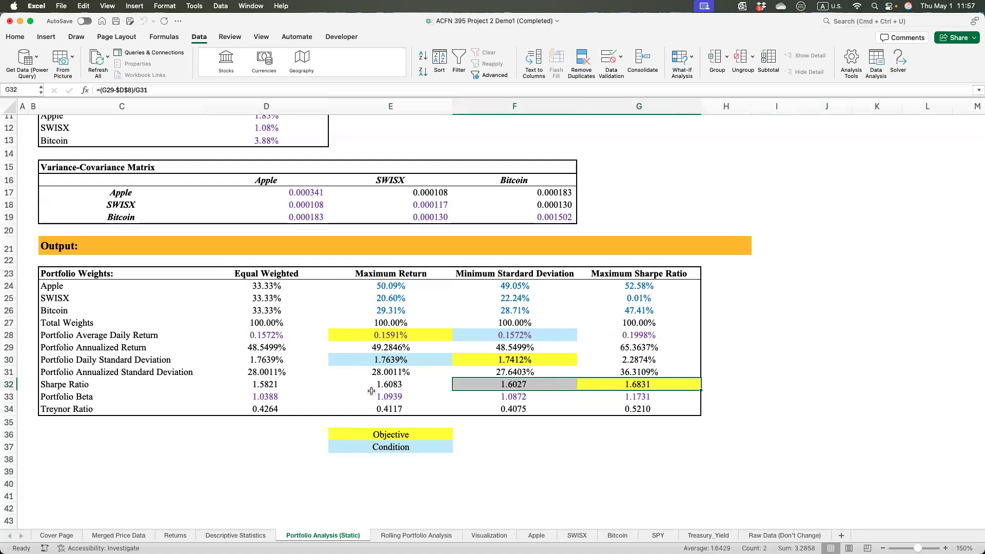
left_click_drag(264, 384, 512, 385)
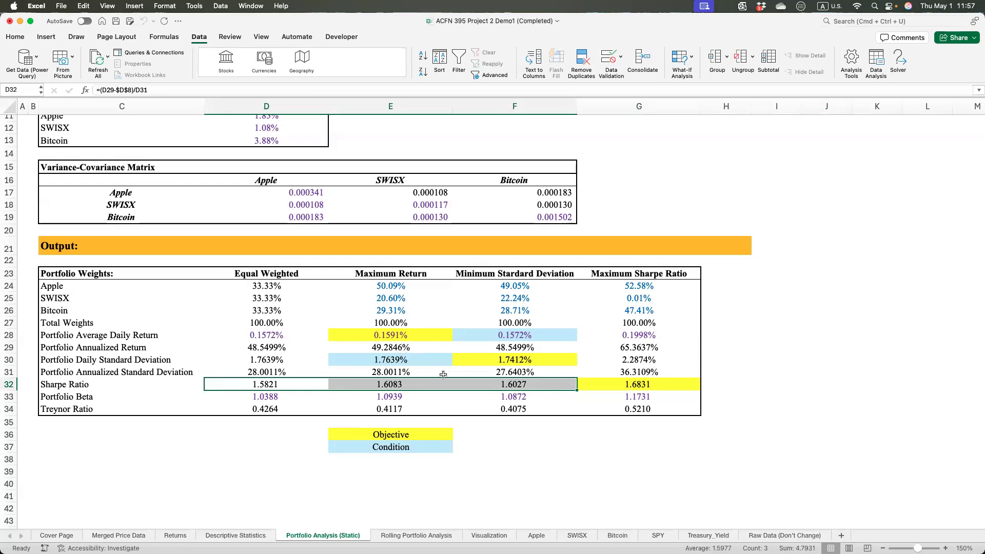
left_click_drag(371, 285, 696, 410)
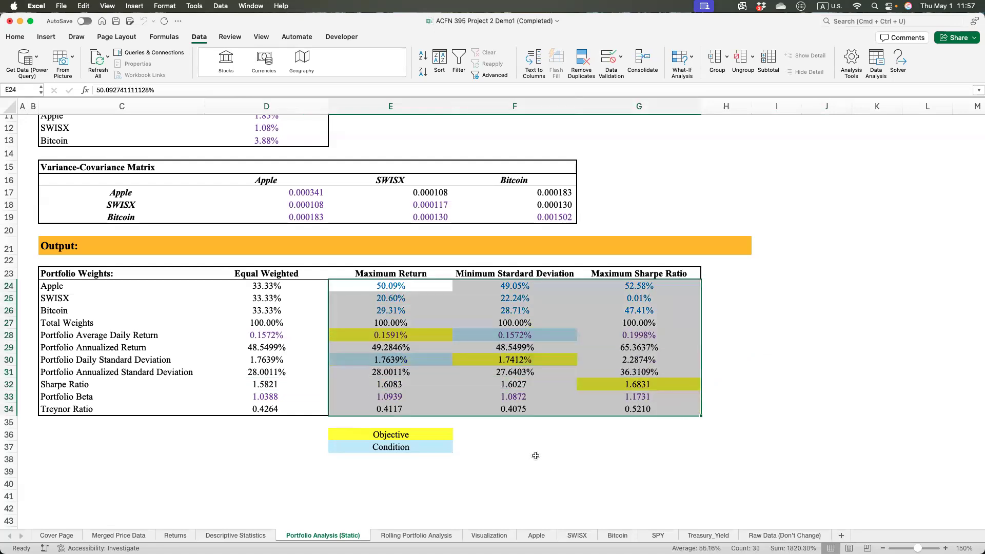